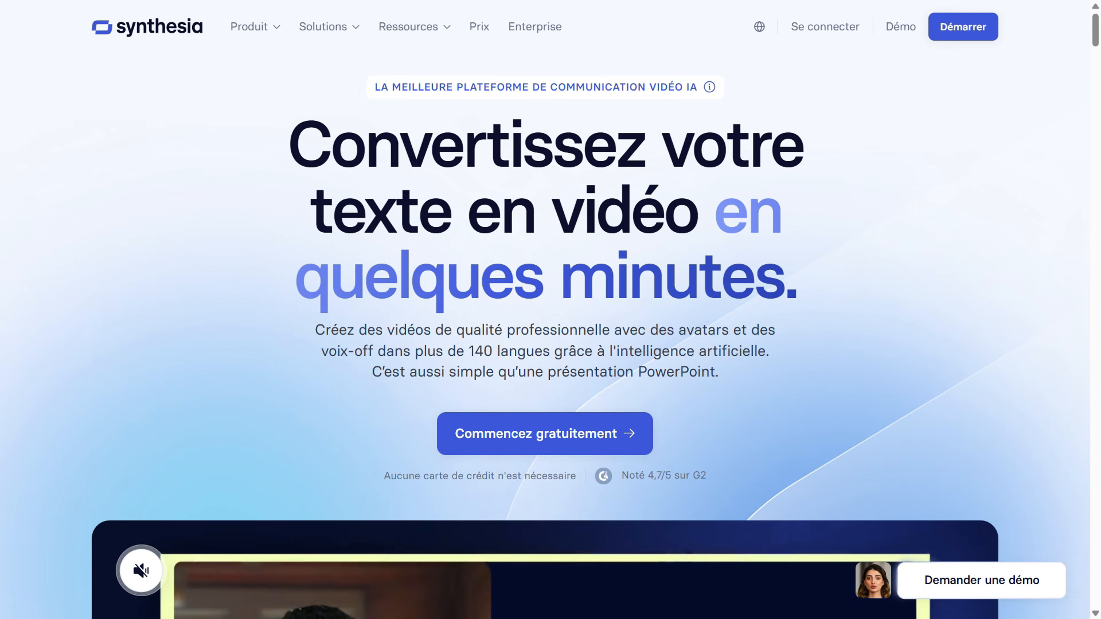
Review the Synthesia home page from the introduction through the customer testimonials to the section on how Synthesia works.
{"action": "scroll", "coordinate": [550, 329], "scroll_direction": "down", "scroll_amount": 3}
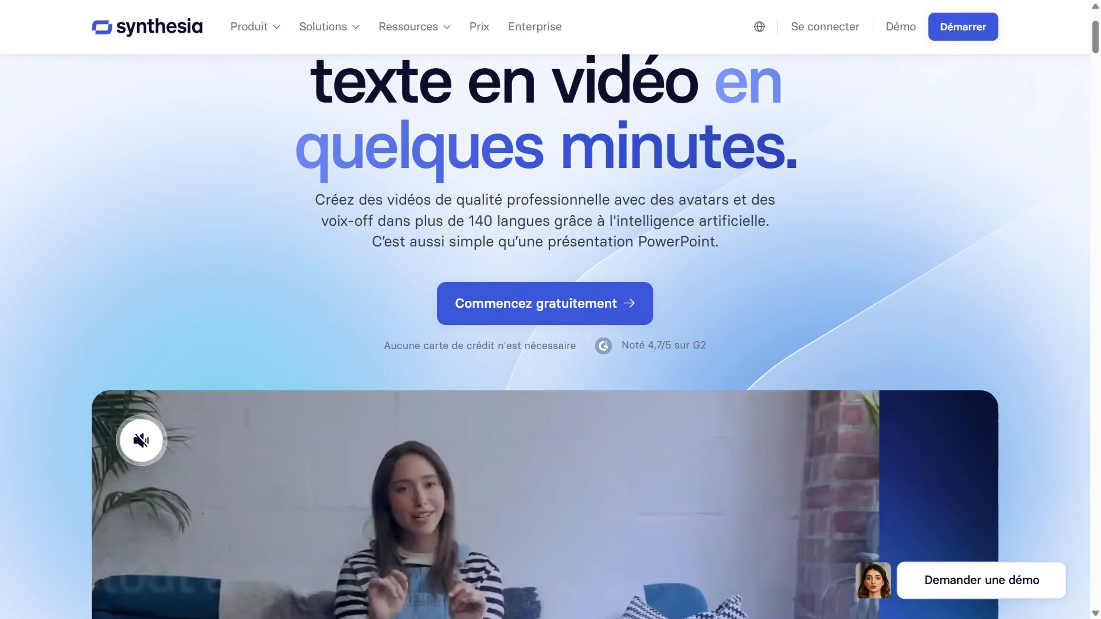
{"action": "scroll", "coordinate": [551, 330], "scroll_direction": "down", "scroll_amount": 4}
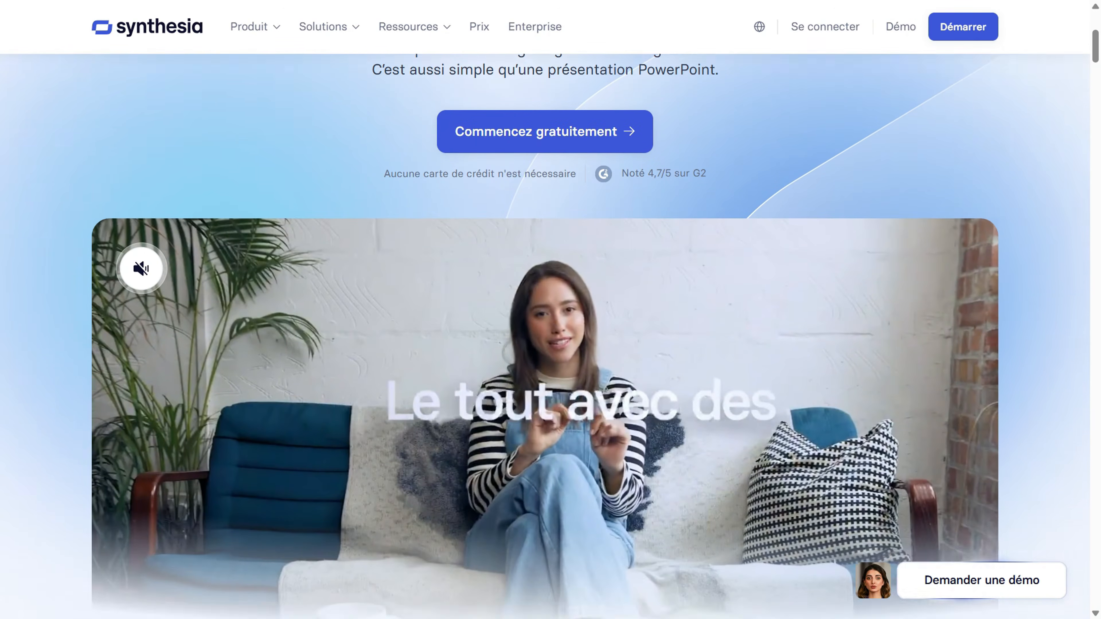
{"action": "scroll", "coordinate": [551, 329], "scroll_direction": "down", "scroll_amount": 4}
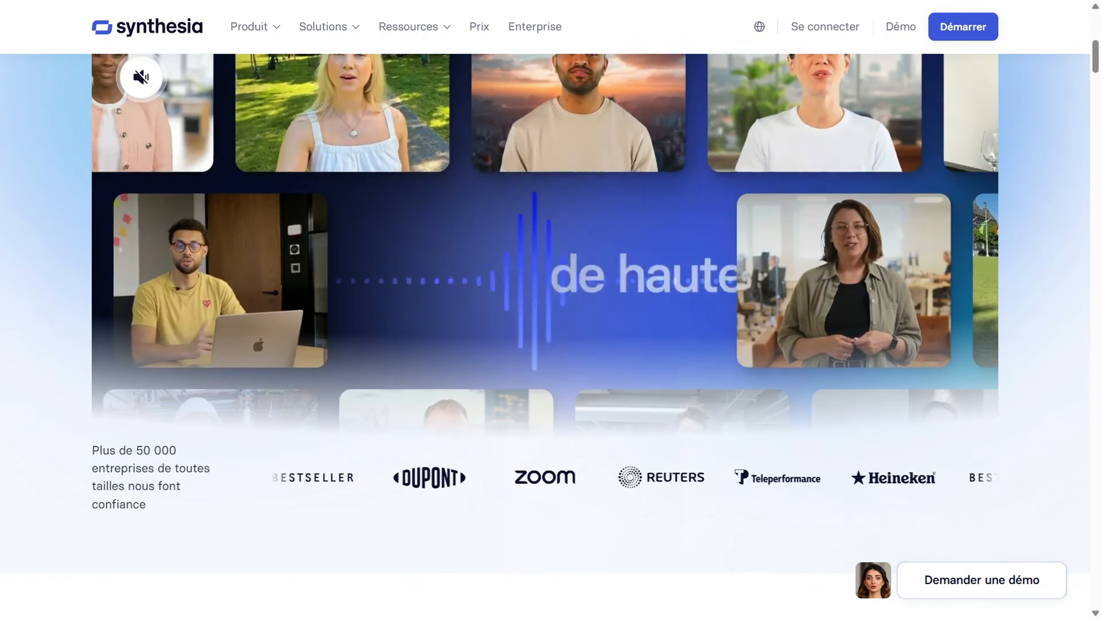
{"action": "scroll", "coordinate": [550, 330], "scroll_direction": "down", "scroll_amount": 7}
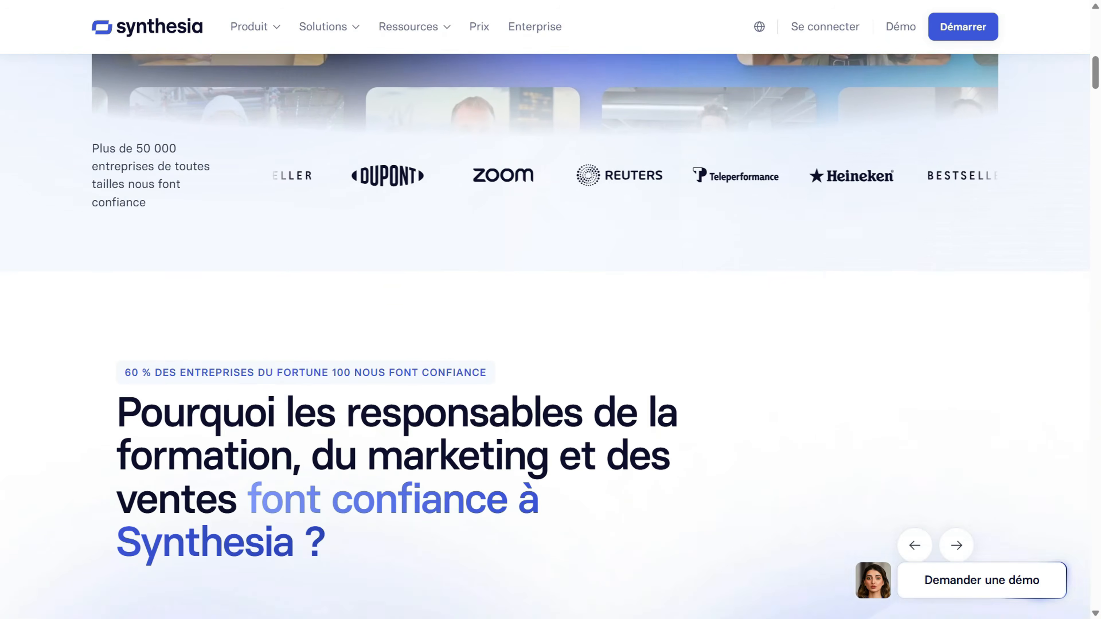
{"action": "scroll", "coordinate": [551, 330], "scroll_direction": "down", "scroll_amount": 7}
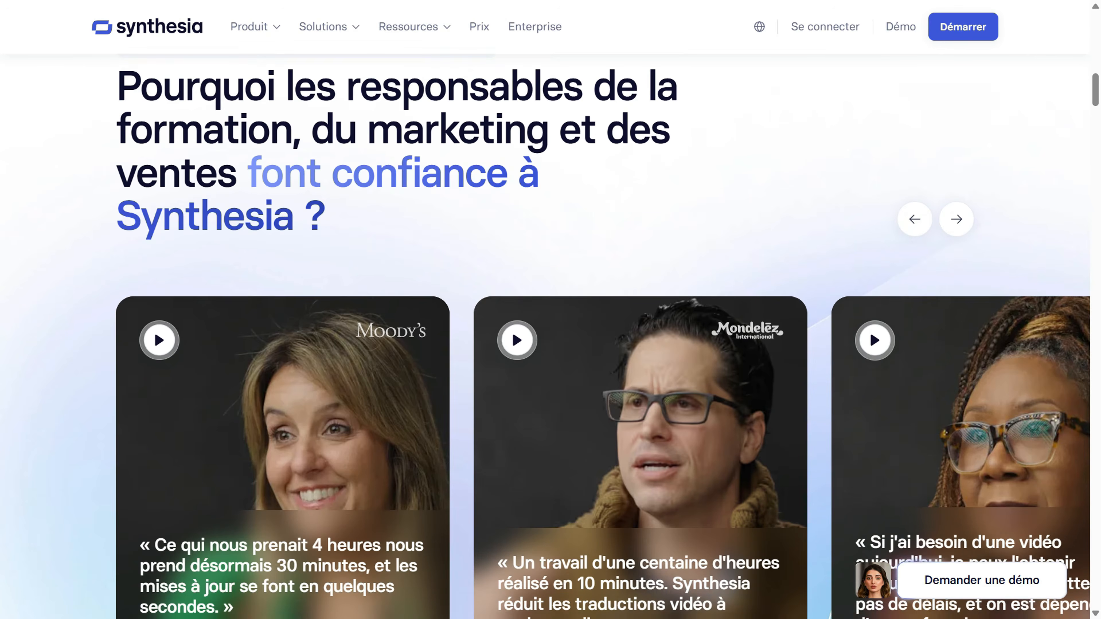
{"action": "scroll", "coordinate": [550, 329], "scroll_direction": "down", "scroll_amount": 7}
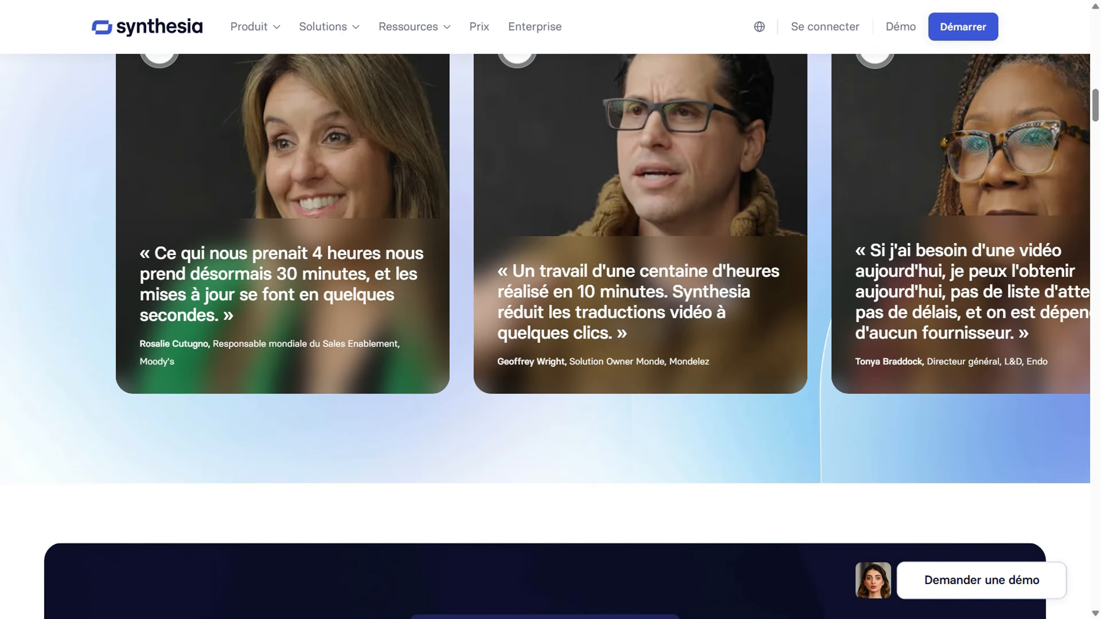
{"action": "scroll", "coordinate": [551, 330], "scroll_direction": "down", "scroll_amount": 7}
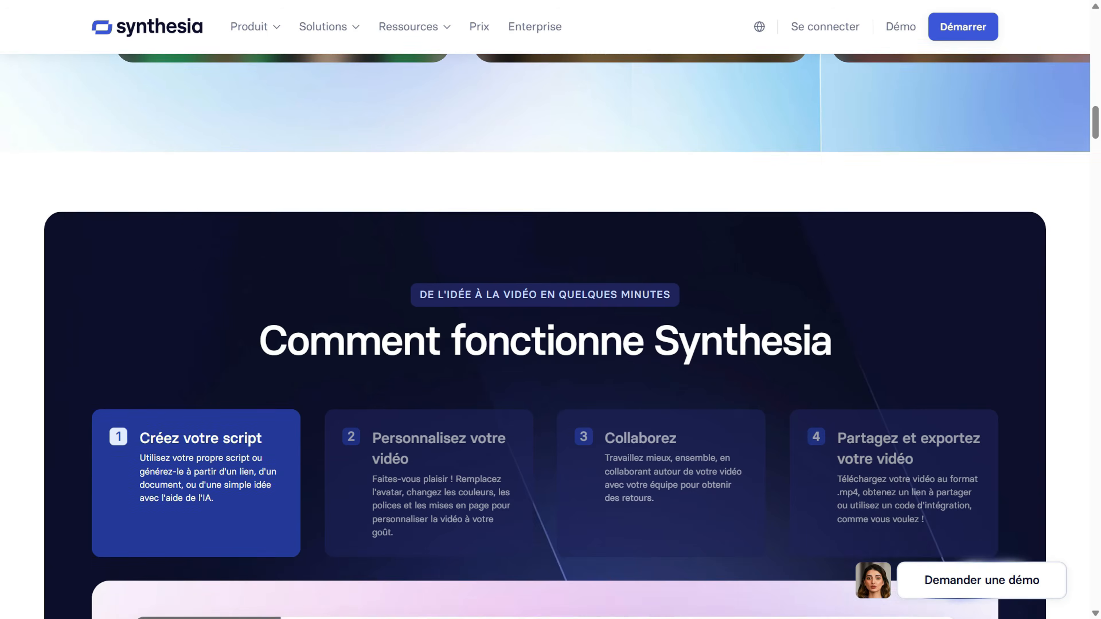
{"action": "scroll", "coordinate": [928, 278], "scroll_direction": "down", "scroll_amount": 3}
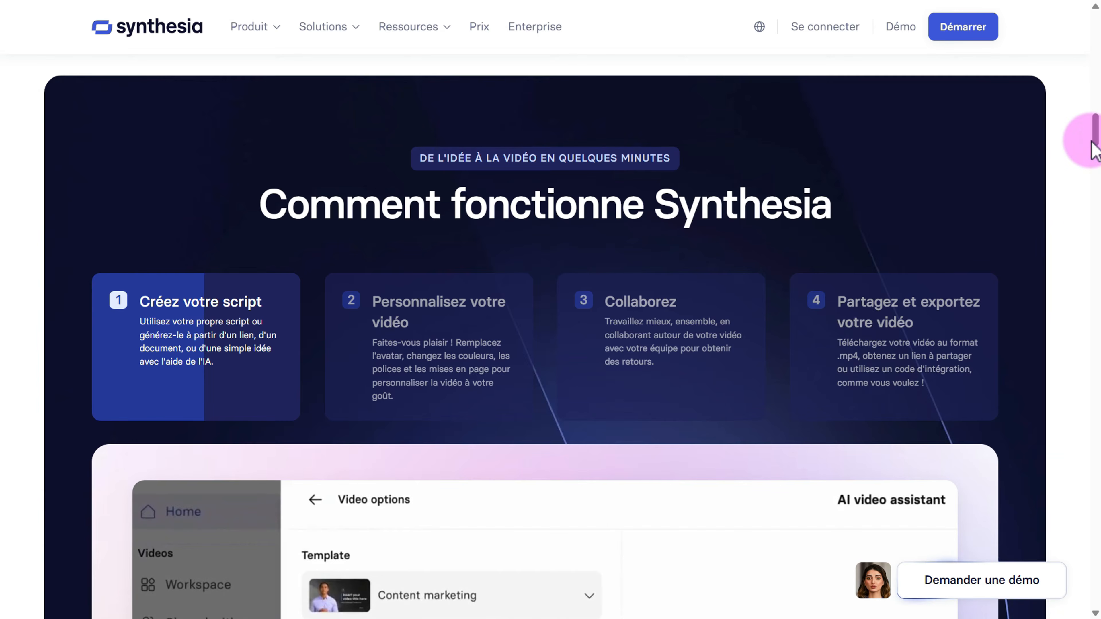
{"action": "scroll", "coordinate": [1086, 137], "scroll_direction": "down", "scroll_amount": 2}
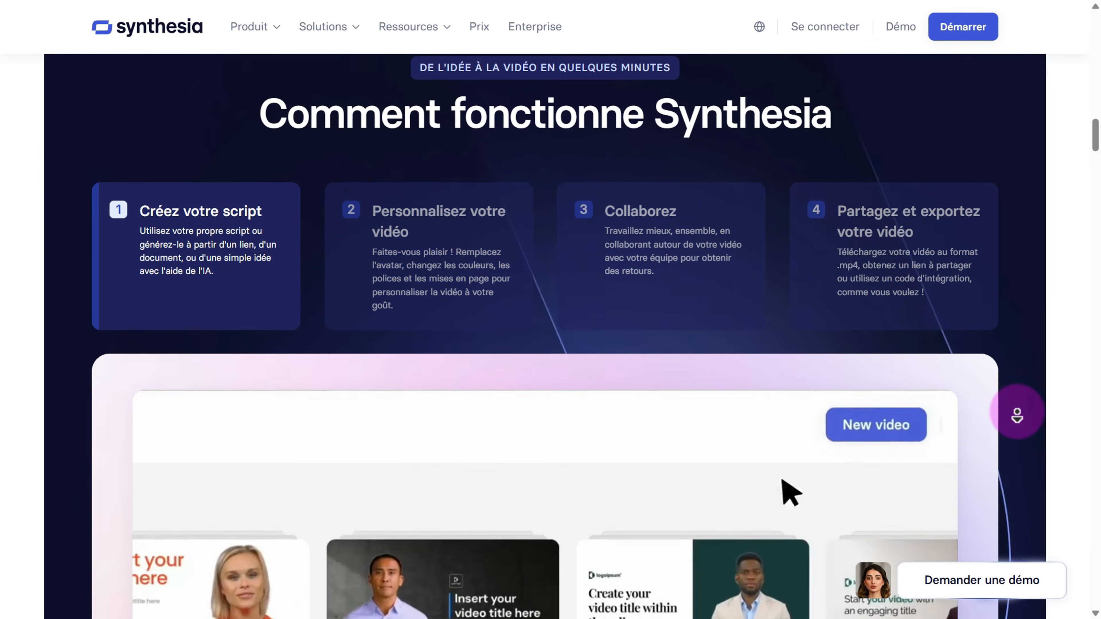
Examine the home page's use cases, free AI video trial, return on investment, avatars, voice-overs, integrations and security sections.
{"action": "scroll", "coordinate": [1015, 421], "scroll_direction": "down", "scroll_amount": 2}
{"action": "scroll", "coordinate": [1015, 423], "scroll_direction": "down", "scroll_amount": 10}
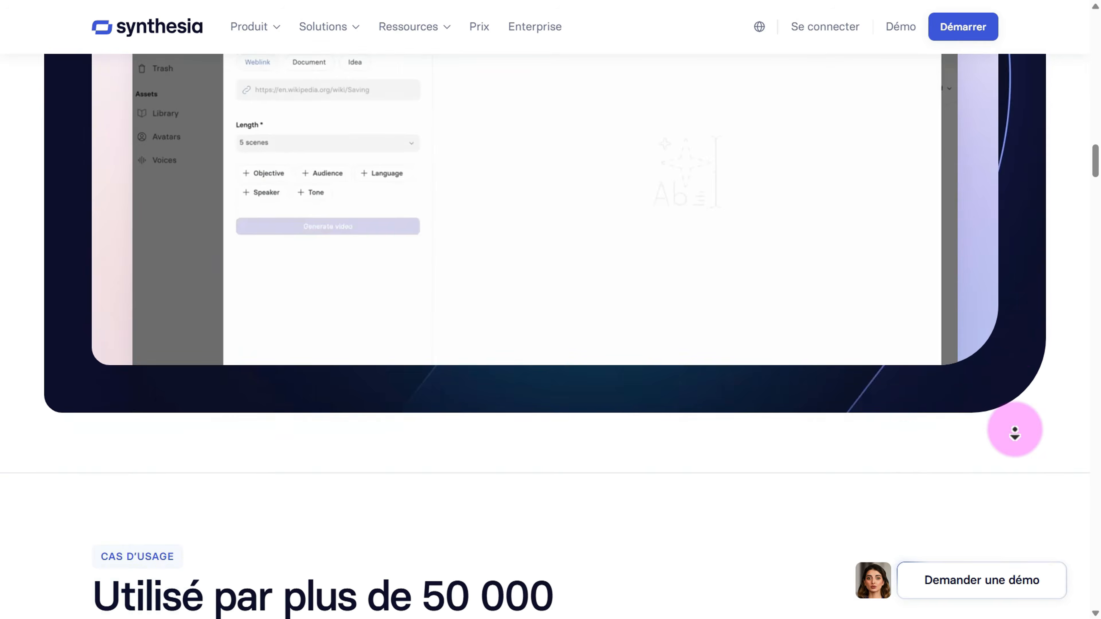
{"action": "scroll", "coordinate": [1016, 432], "scroll_direction": "down", "scroll_amount": 12}
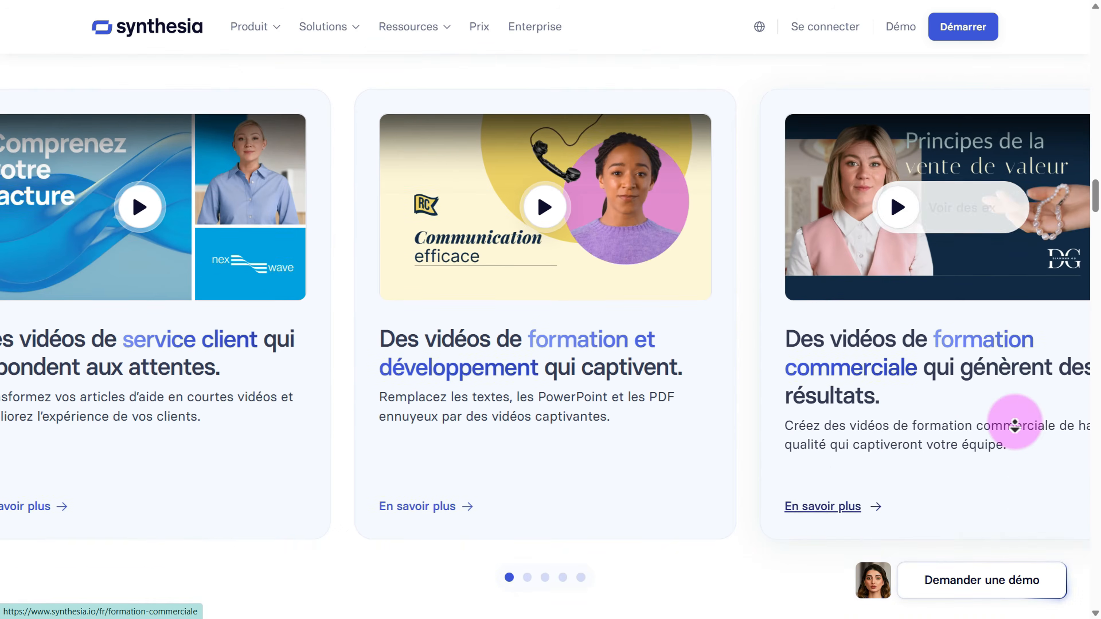
{"action": "scroll", "coordinate": [1015, 423], "scroll_direction": "down", "scroll_amount": 12}
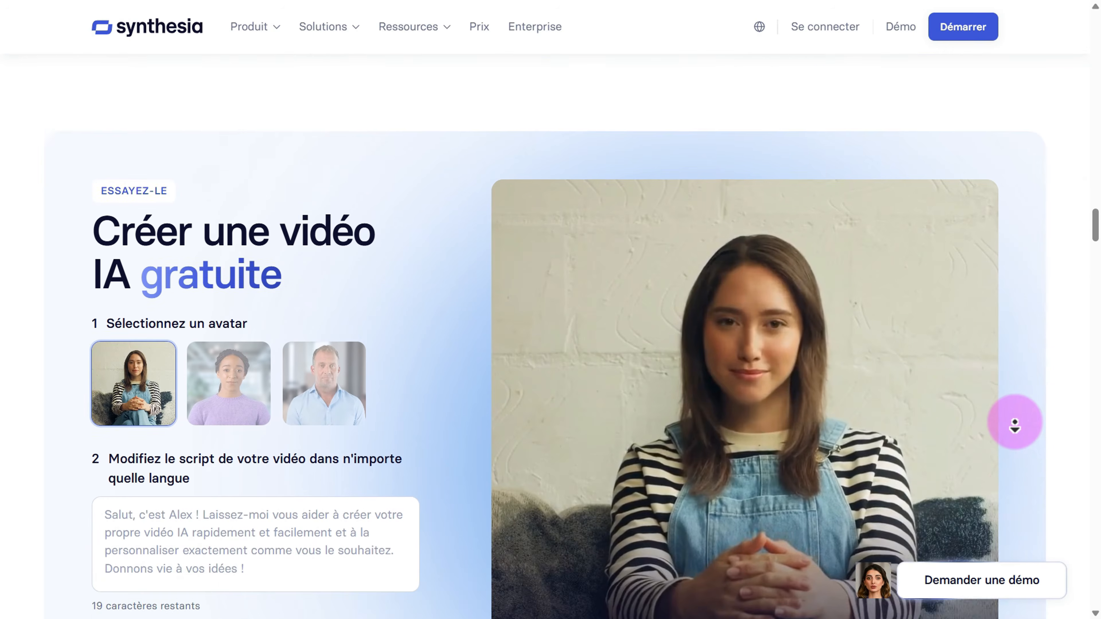
{"action": "scroll", "coordinate": [1015, 423], "scroll_direction": "down", "scroll_amount": 12}
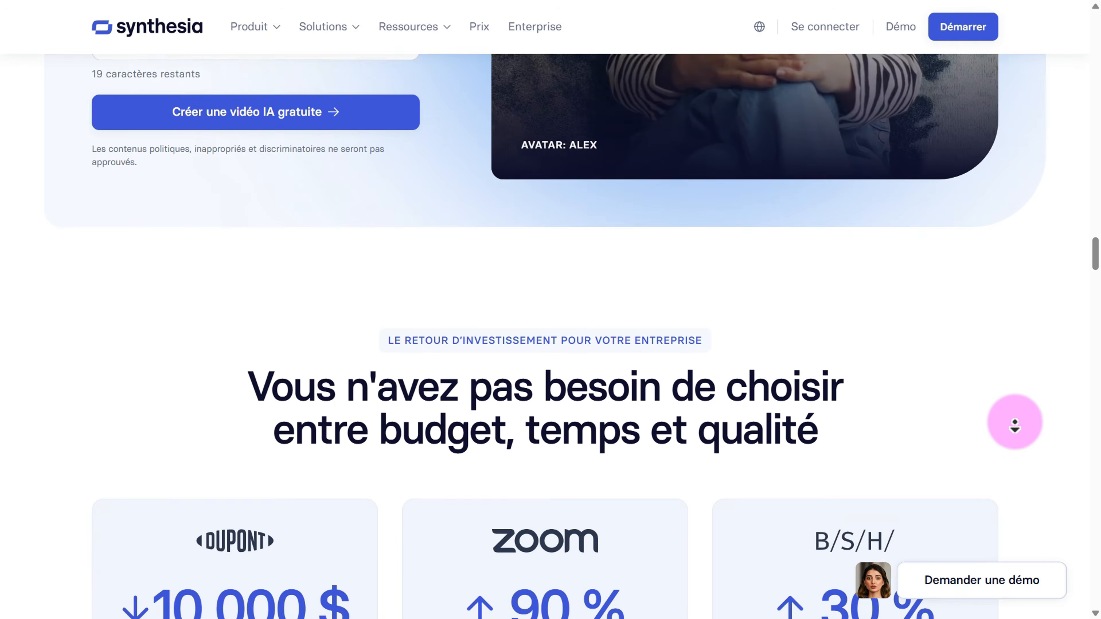
{"action": "scroll", "coordinate": [1014, 422], "scroll_direction": "down", "scroll_amount": 12}
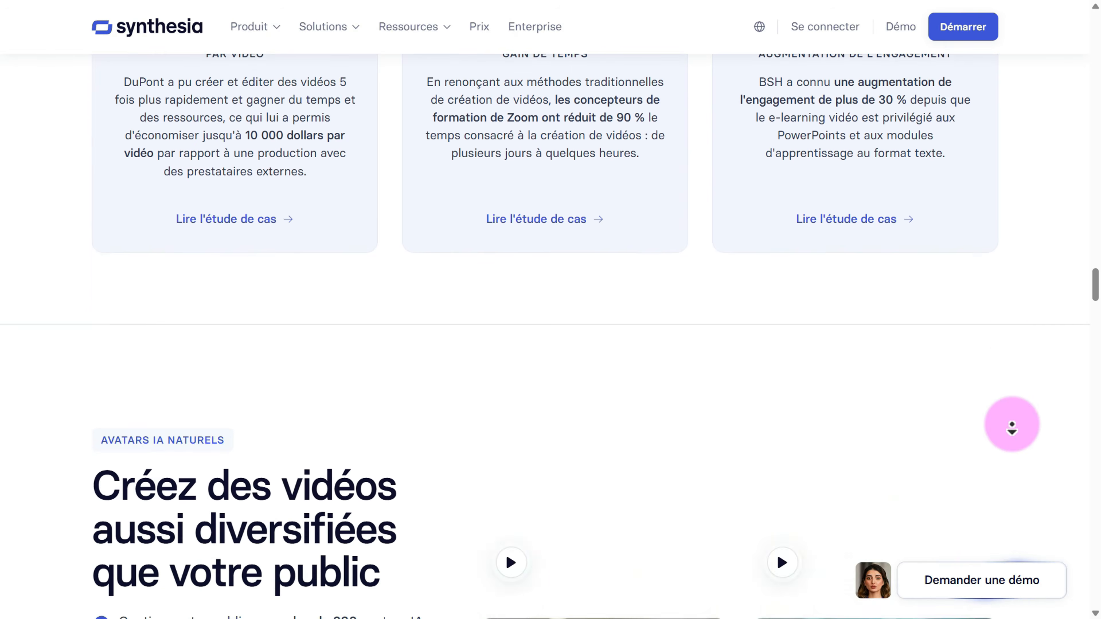
{"action": "scroll", "coordinate": [1012, 425], "scroll_direction": "down", "scroll_amount": 12}
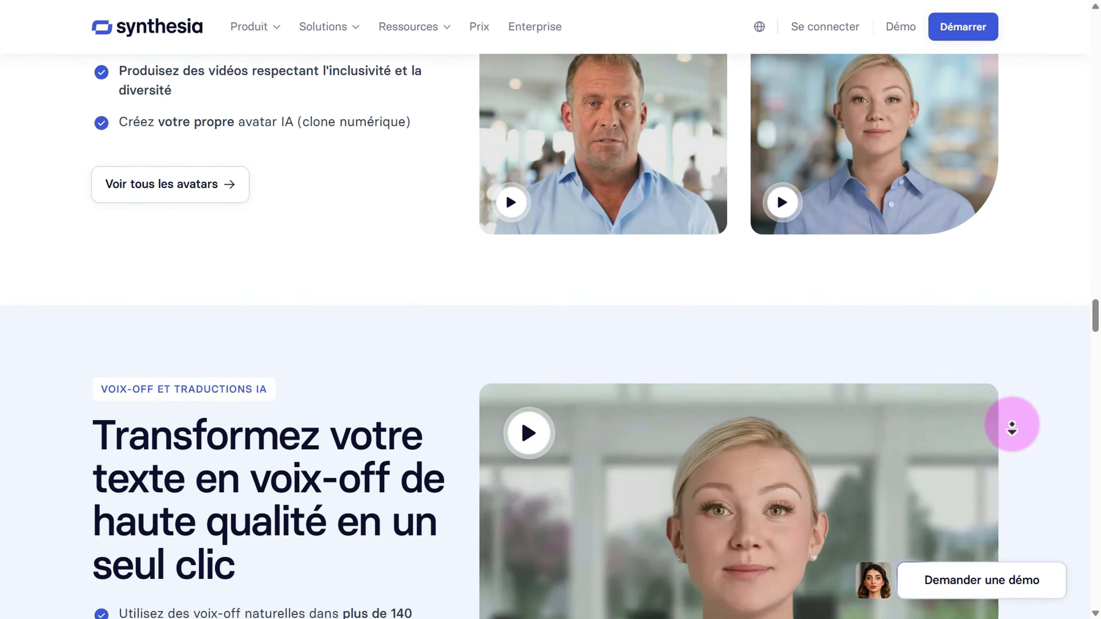
{"action": "scroll", "coordinate": [1011, 428], "scroll_direction": "down", "scroll_amount": 10}
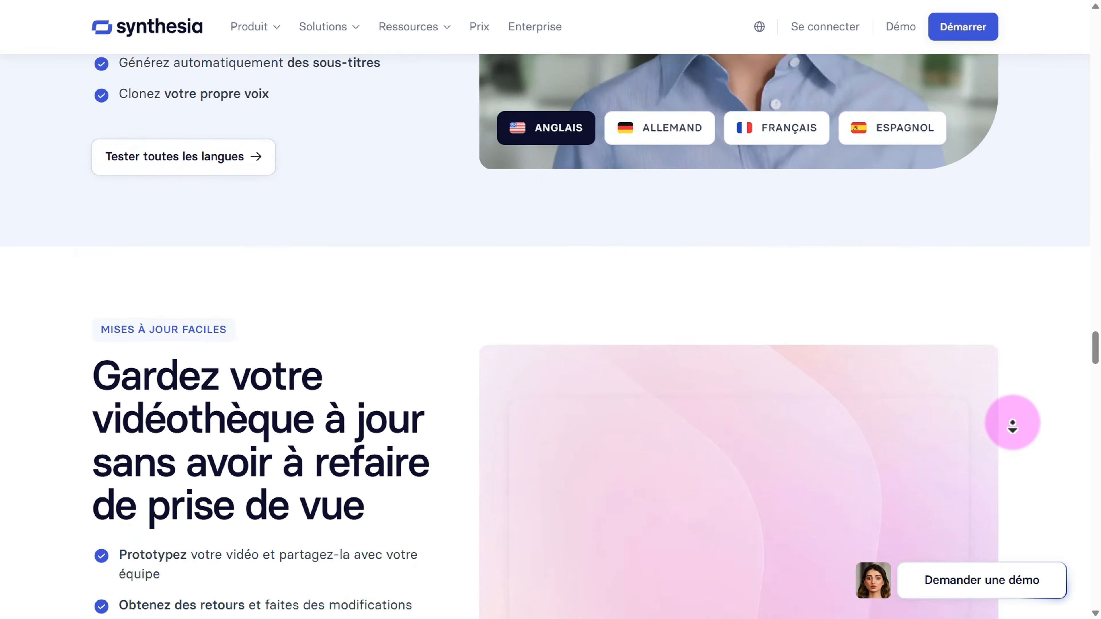
{"action": "scroll", "coordinate": [1012, 426], "scroll_direction": "down", "scroll_amount": 12}
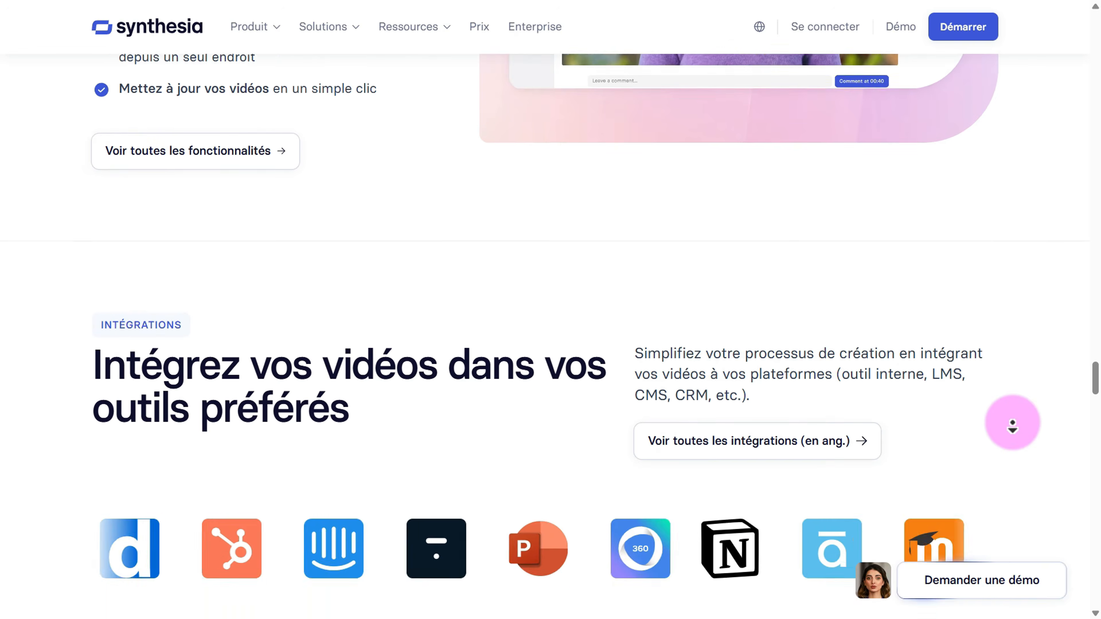
{"action": "scroll", "coordinate": [1014, 419], "scroll_direction": "down", "scroll_amount": 9}
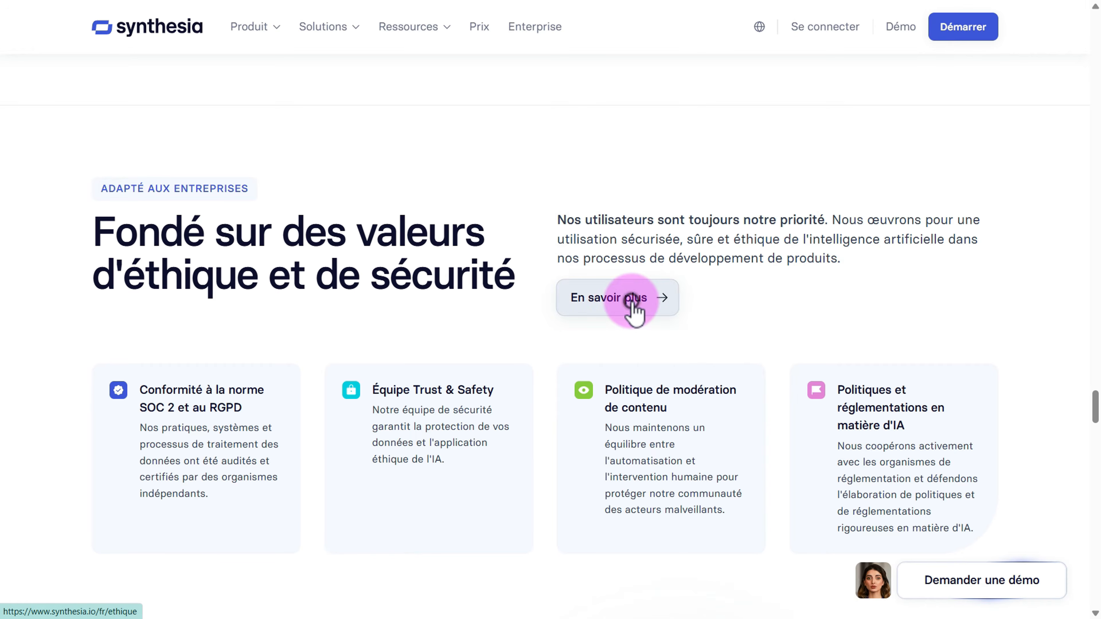
Open the ethics page and examine its mission statement and the consent rules for personalised avatars.
{"action": "left_click", "coordinate": [631, 299]}
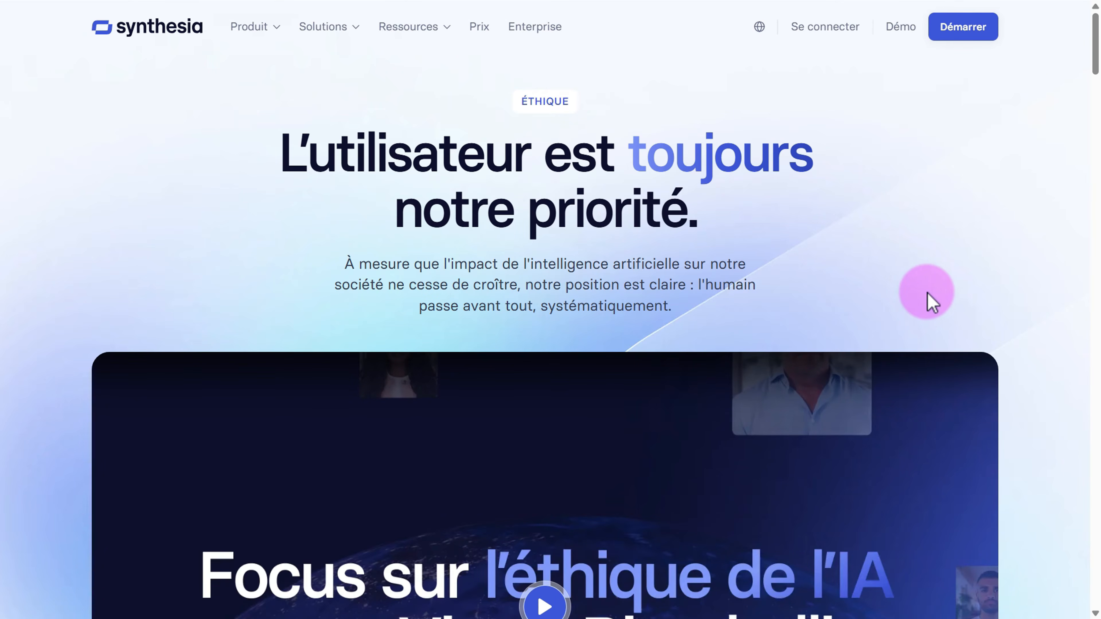
{"action": "scroll", "coordinate": [968, 297], "scroll_direction": "down", "scroll_amount": 6}
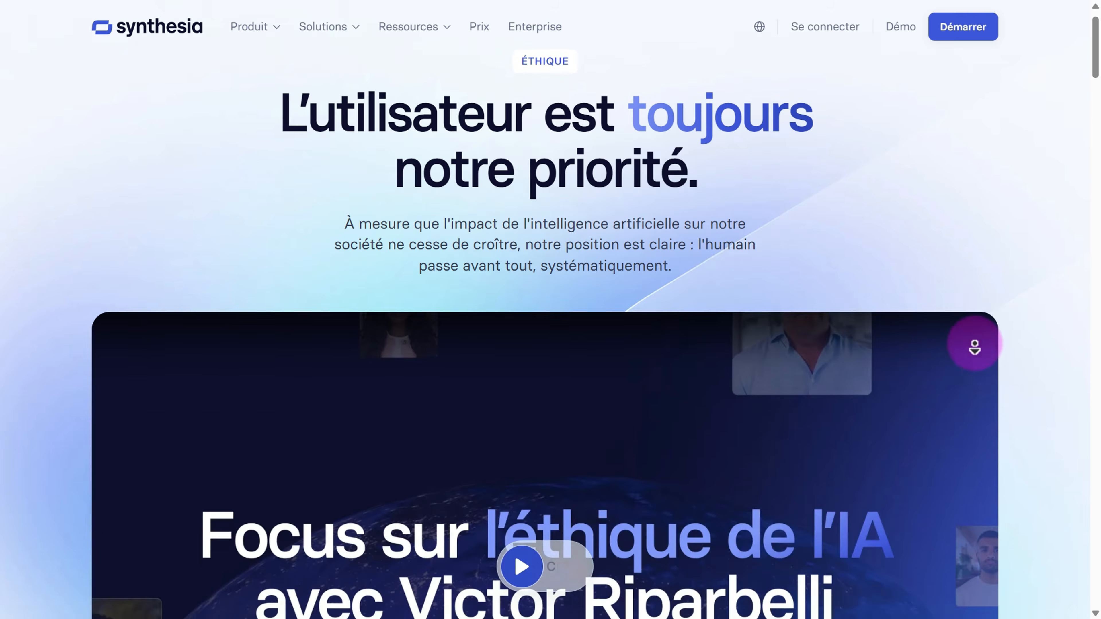
{"action": "scroll", "coordinate": [974, 349], "scroll_direction": "down", "scroll_amount": 10}
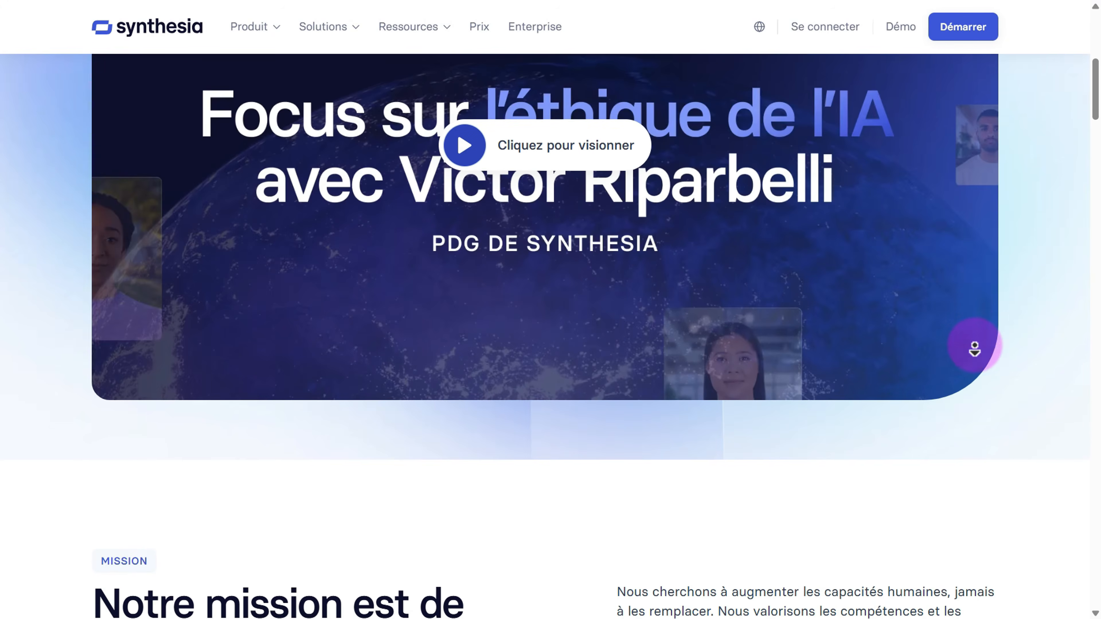
{"action": "scroll", "coordinate": [974, 348], "scroll_direction": "down", "scroll_amount": 6}
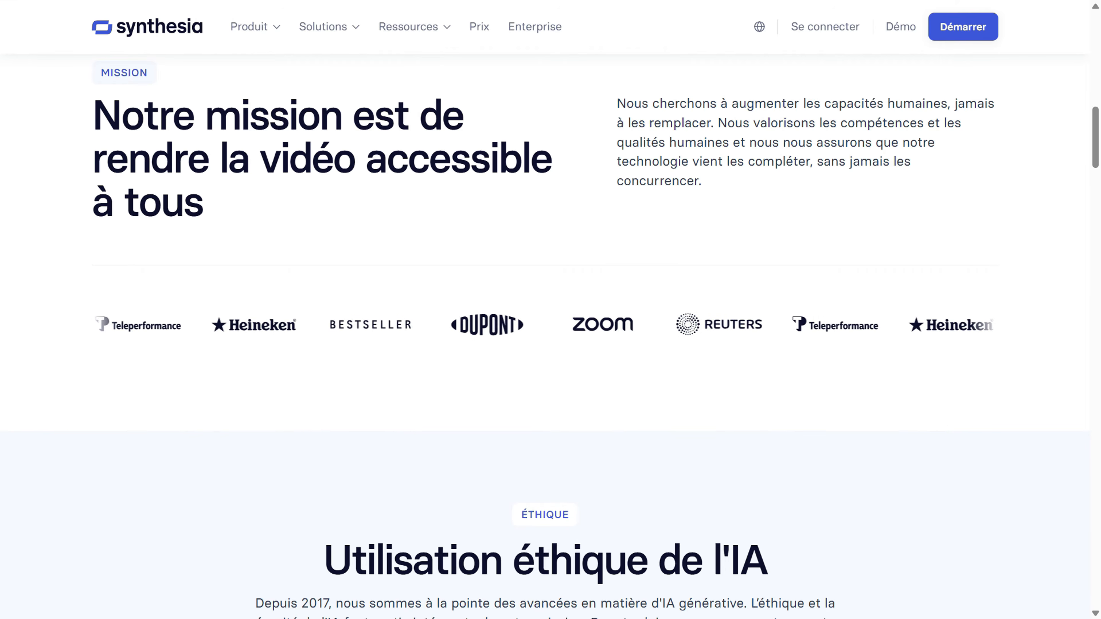
{"action": "scroll", "coordinate": [975, 347], "scroll_direction": "down", "scroll_amount": 4}
{"action": "scroll", "coordinate": [841, 538], "scroll_direction": "down", "scroll_amount": 12}
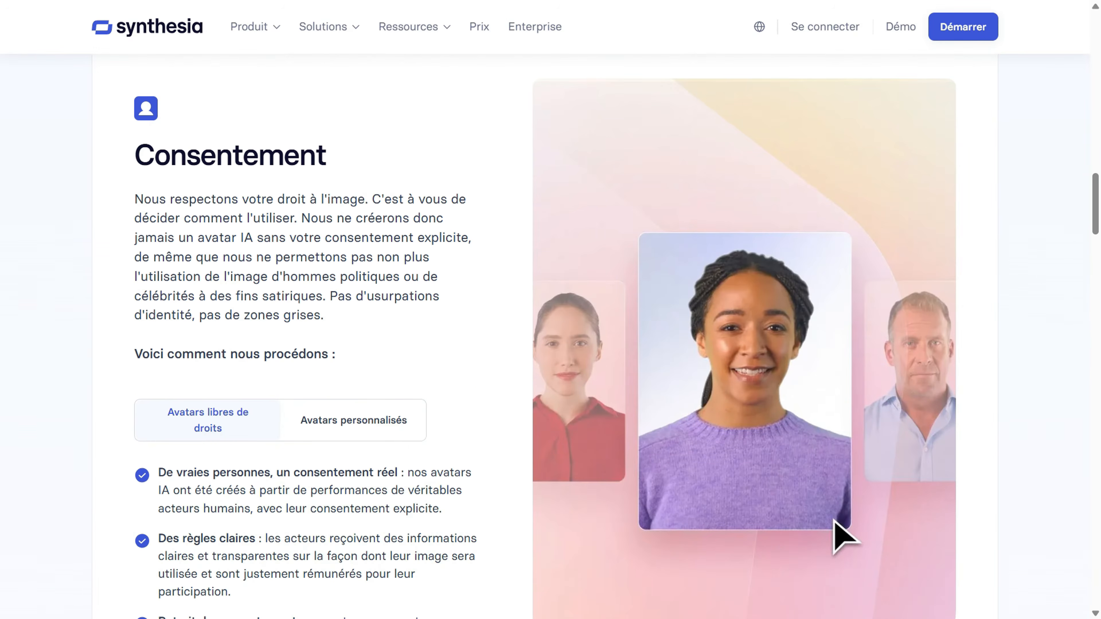
{"action": "left_click", "coordinate": [354, 429]}
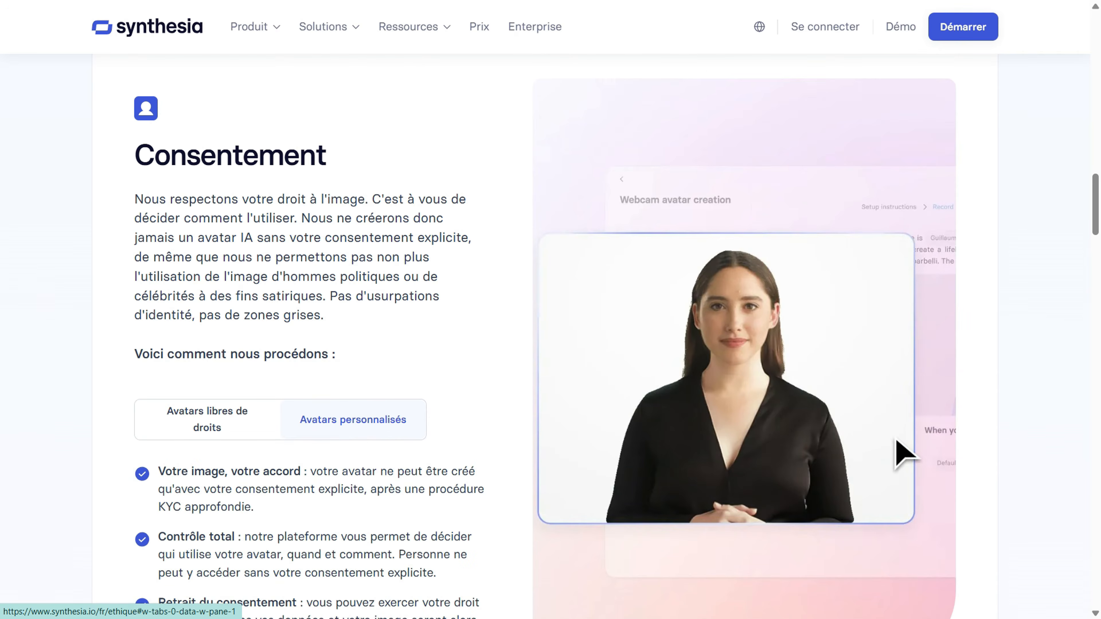
{"action": "scroll", "coordinate": [551, 329], "scroll_direction": "down", "scroll_amount": 3}
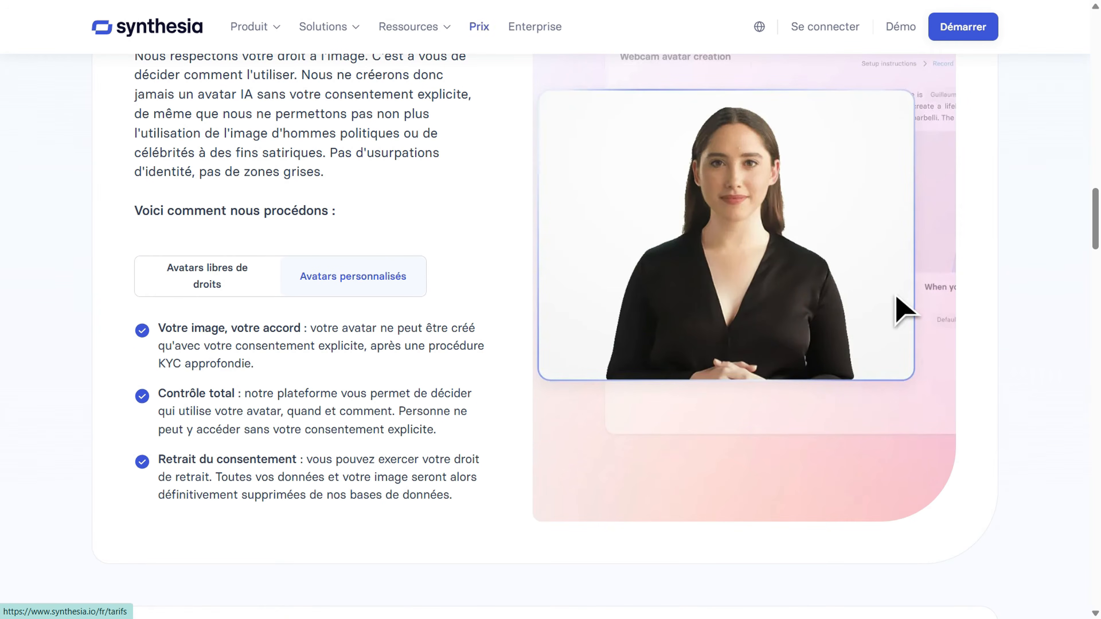
Open the pricing page and compare the features of the Free, Starter, Creator and Enterprise plans.
{"action": "left_click", "coordinate": [482, 27]}
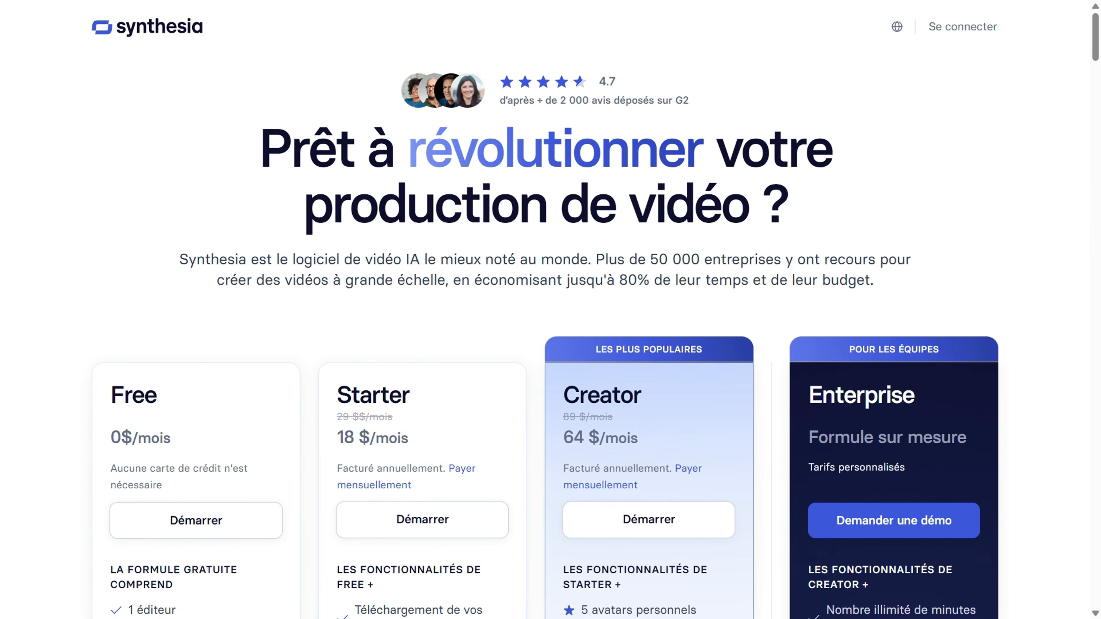
{"action": "scroll", "coordinate": [550, 342], "scroll_direction": "down", "scroll_amount": 2}
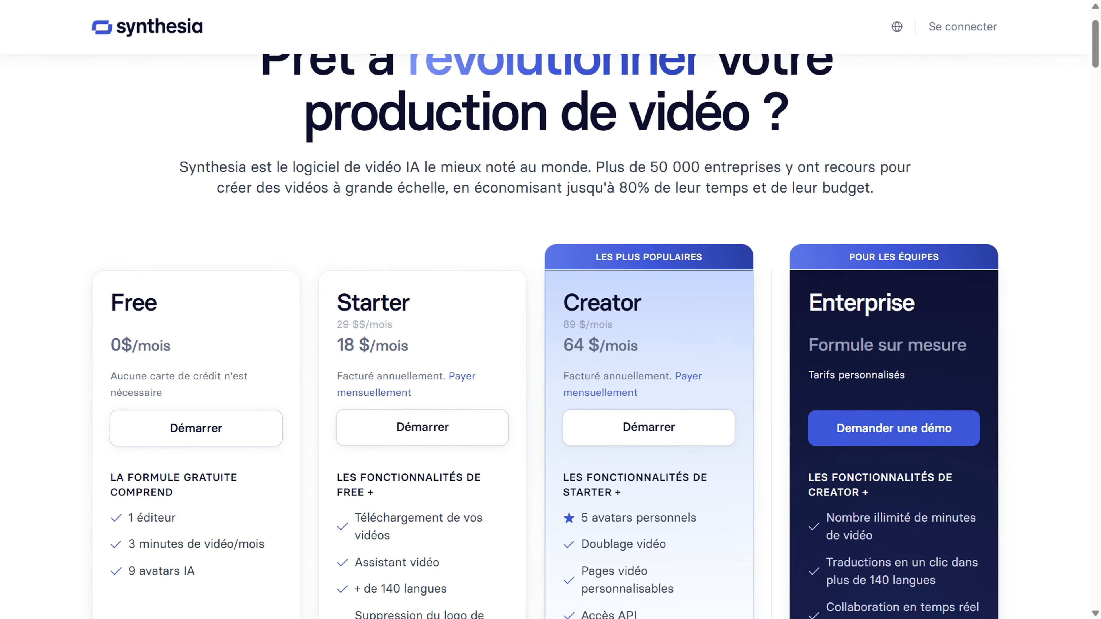
{"action": "scroll", "coordinate": [551, 337], "scroll_direction": "down", "scroll_amount": 2}
{"action": "scroll", "coordinate": [550, 337], "scroll_direction": "down", "scroll_amount": 3}
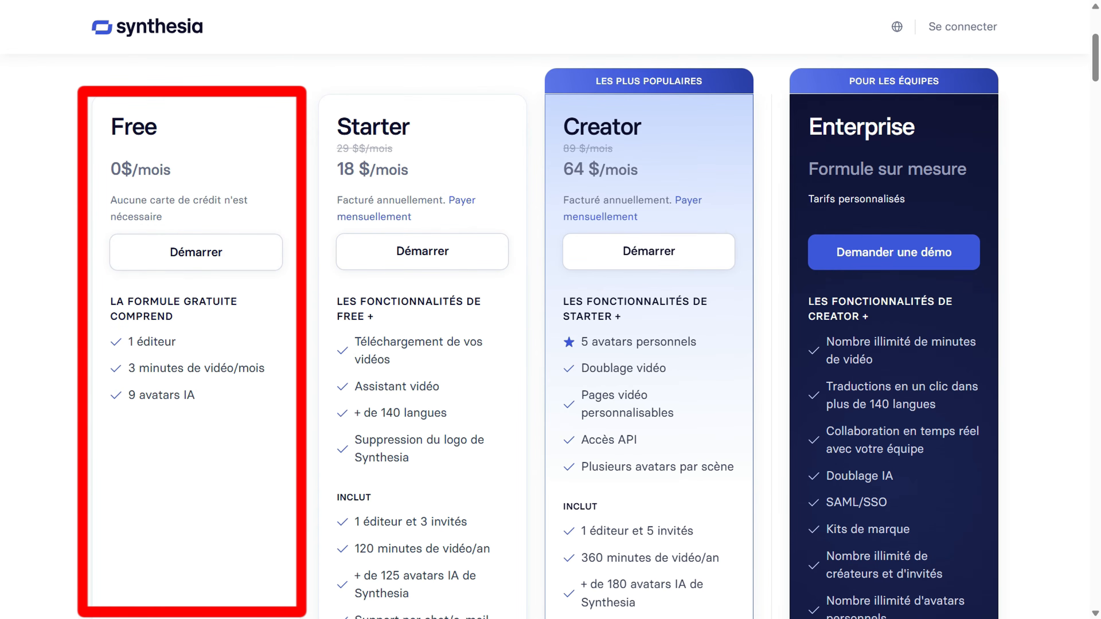
{"action": "scroll", "coordinate": [551, 339], "scroll_direction": "down", "scroll_amount": 1}
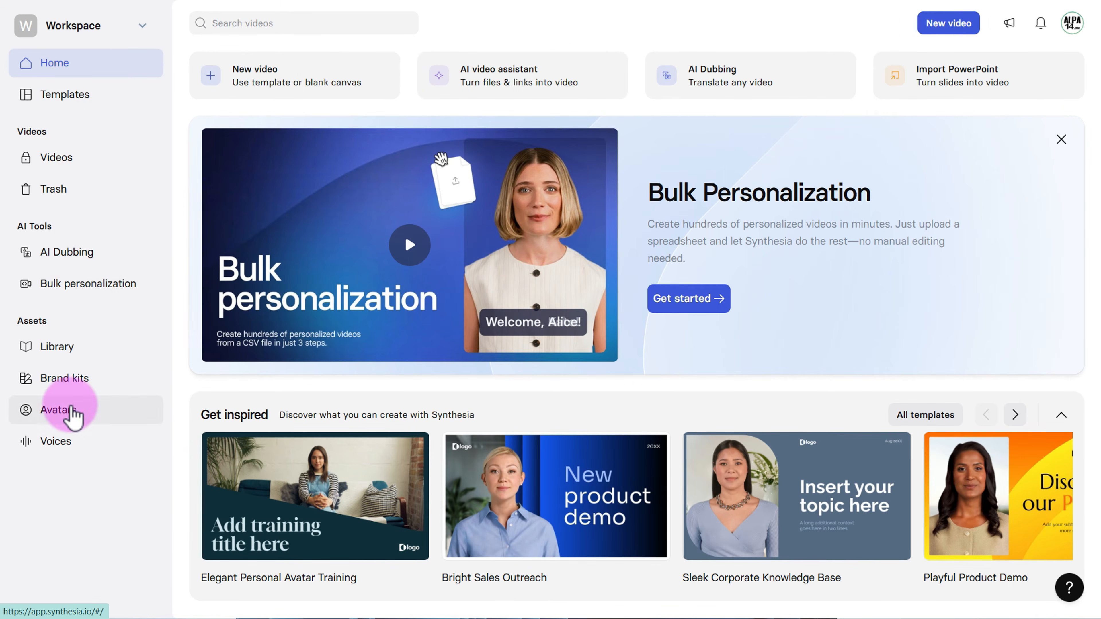
Create and save a workspace brand kit generated from the Alpa14 brand, and return to the workspace home page.
{"action": "left_click", "coordinate": [71, 385]}
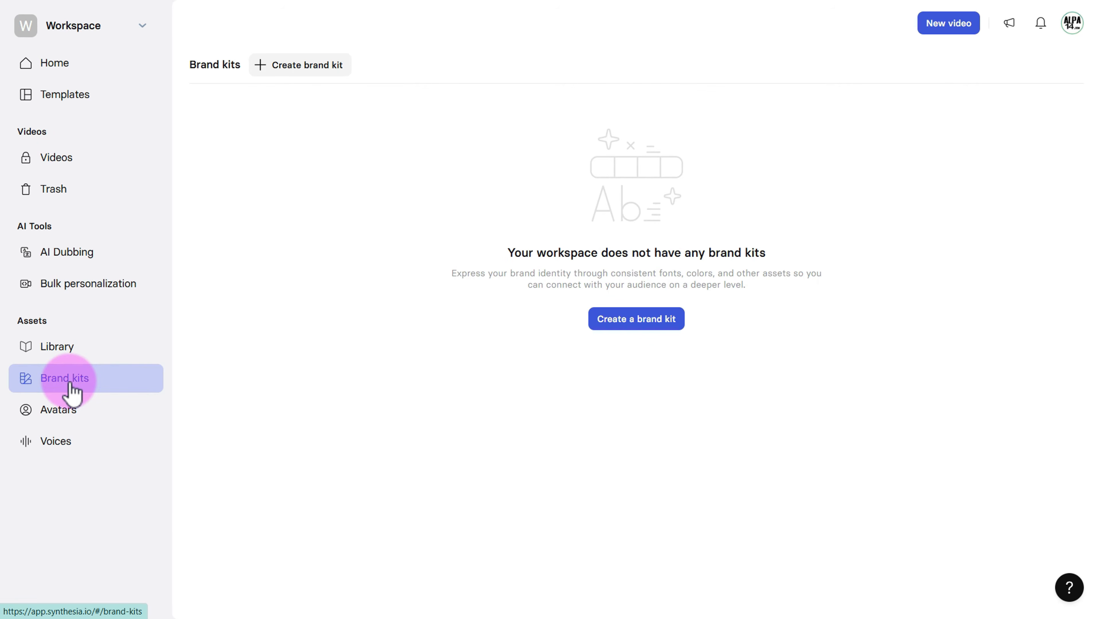
{"action": "left_click", "coordinate": [619, 322]}
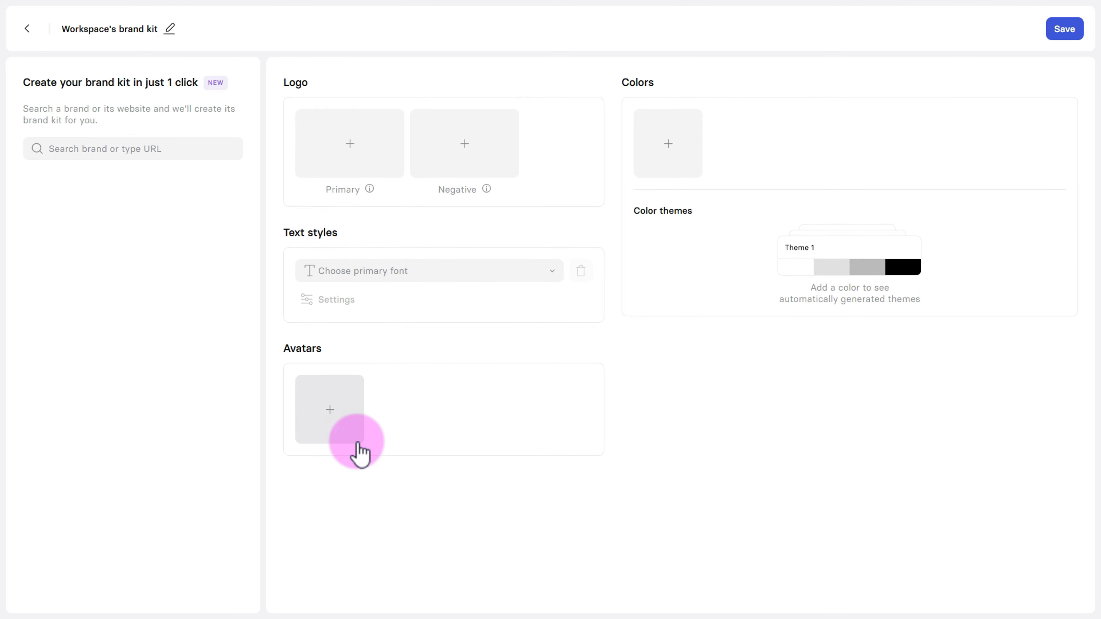
{"action": "left_click", "coordinate": [58, 149]}
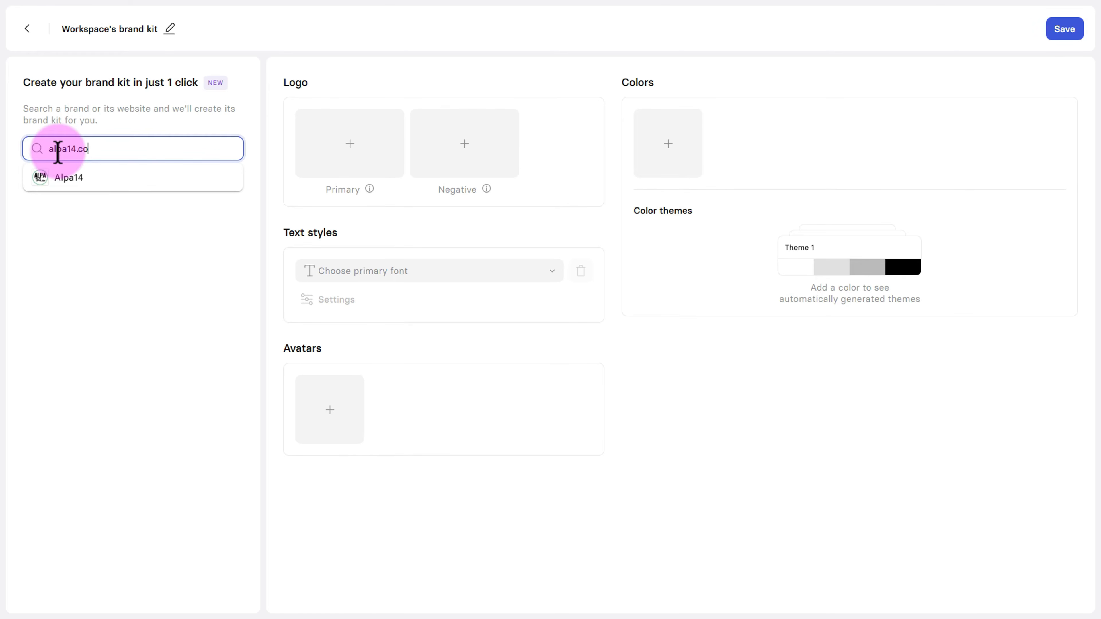
{"action": "left_click", "coordinate": [100, 178]}
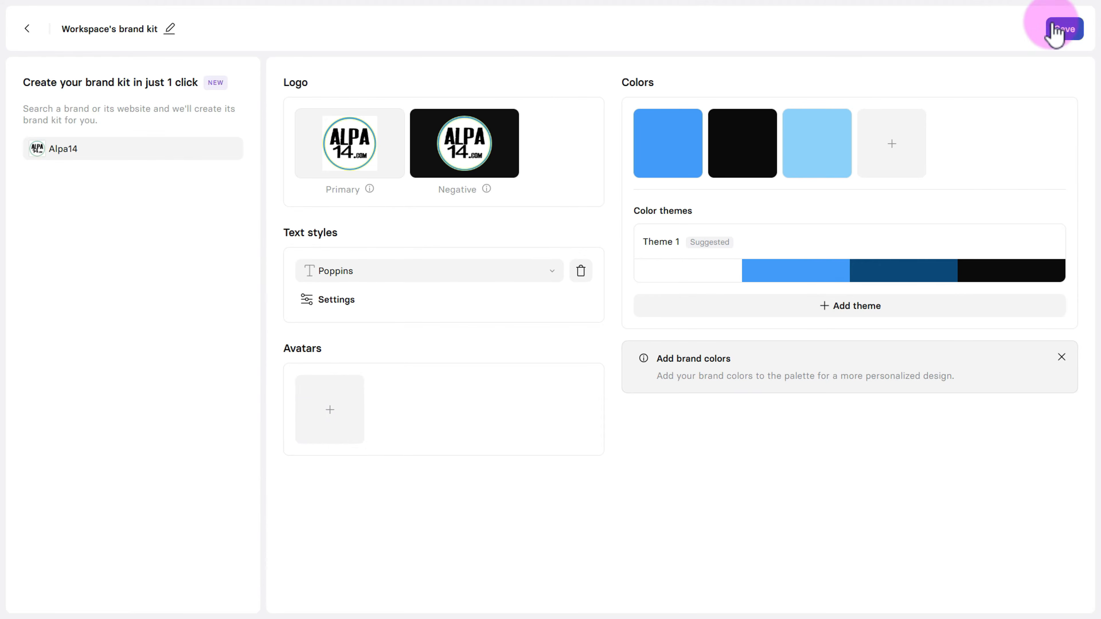
{"action": "left_click", "coordinate": [1062, 26]}
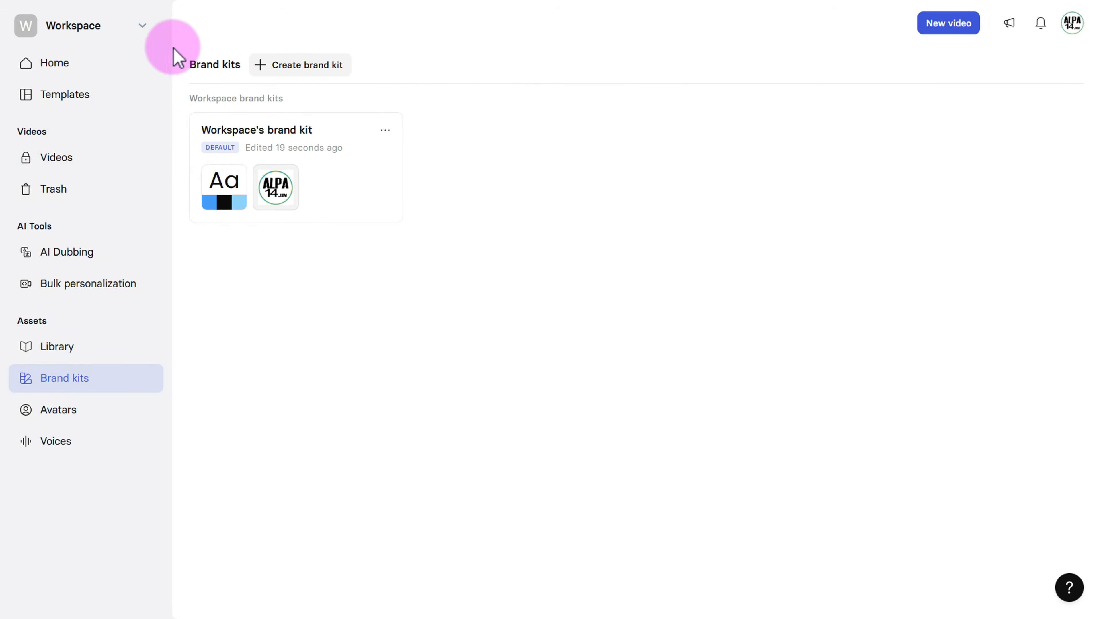
{"action": "left_click", "coordinate": [57, 62]}
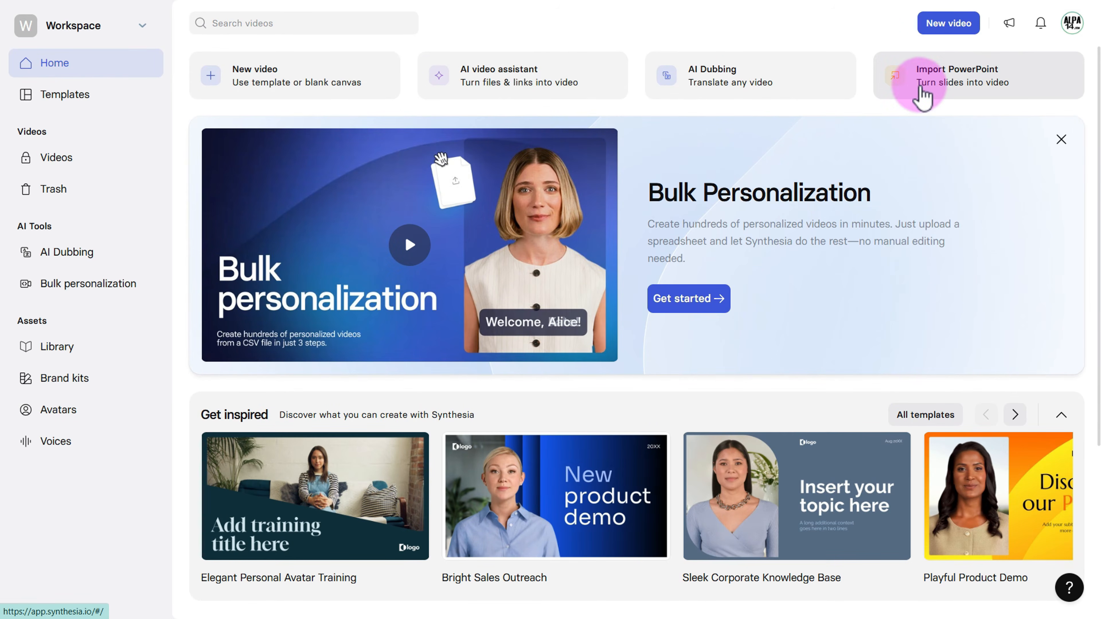
Examine the PowerPoint import and AI Dubbing upload options, closing each dialog without adding a file.
{"action": "left_click", "coordinate": [962, 87]}
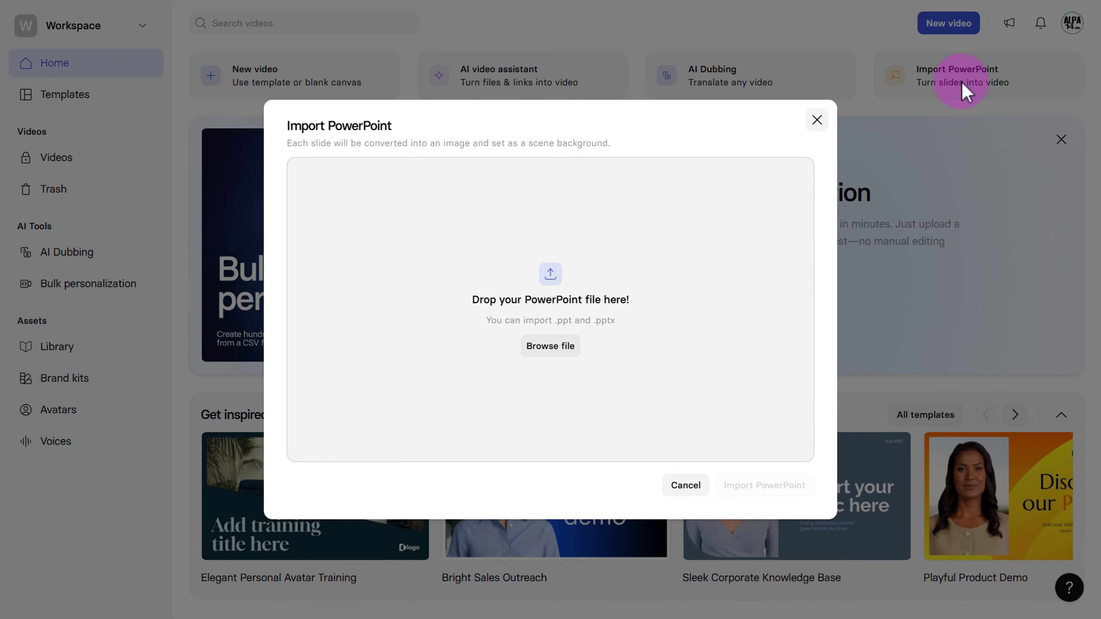
{"action": "left_click", "coordinate": [688, 487]}
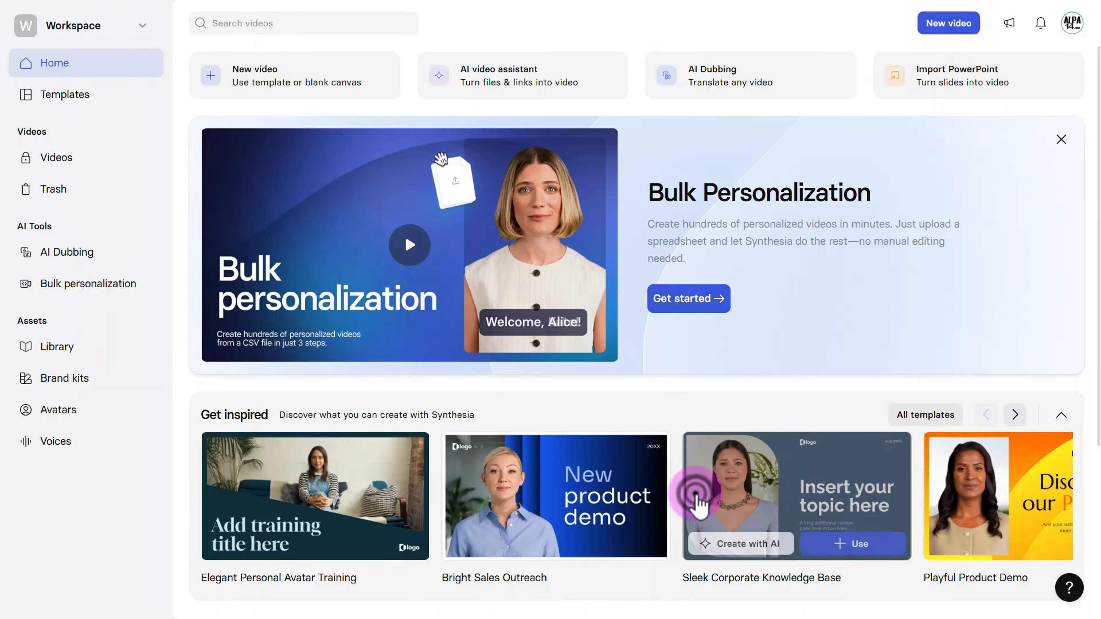
{"action": "left_click", "coordinate": [745, 78]}
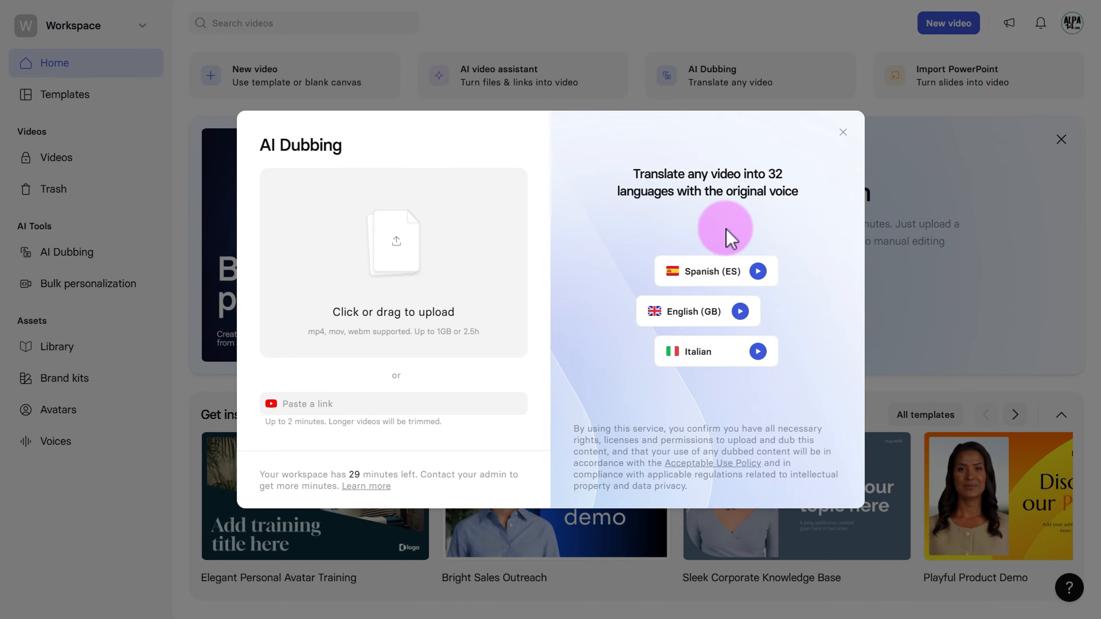
{"action": "left_click", "coordinate": [846, 136]}
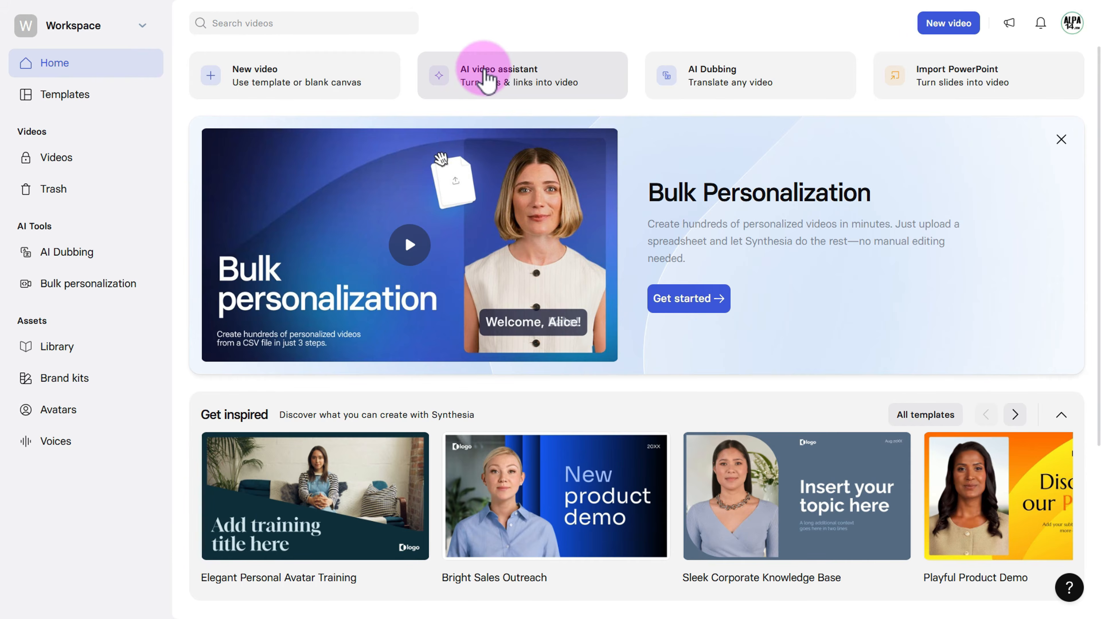
Examine the AI video assistant's URL, prompt and script source options, and close the assistant.
{"action": "left_click", "coordinate": [514, 71]}
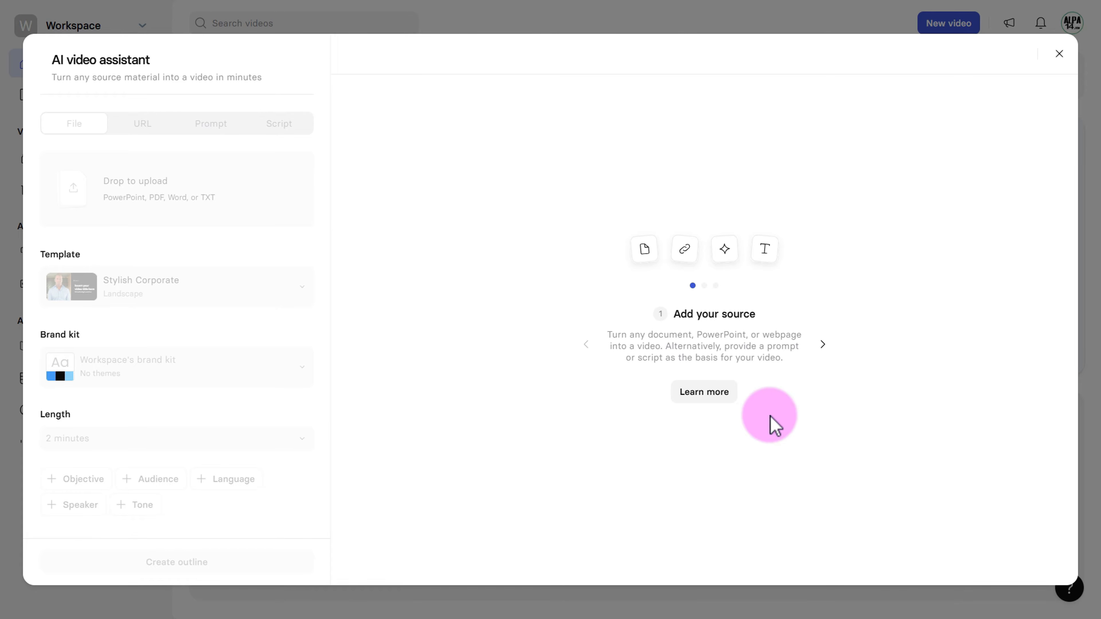
{"action": "left_click", "coordinate": [140, 125]}
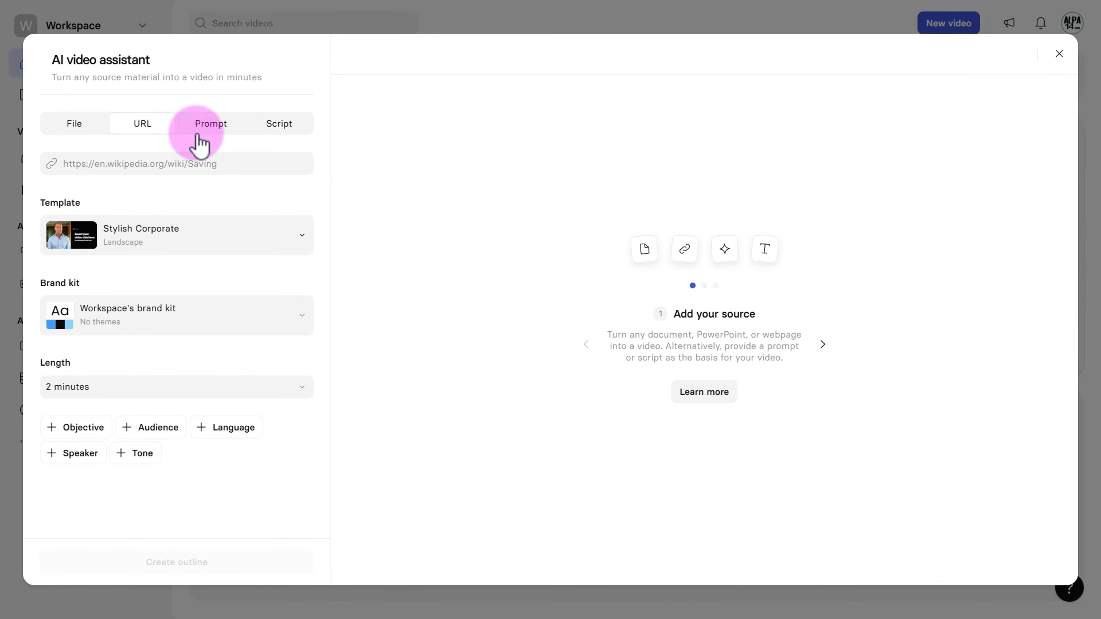
{"action": "left_click", "coordinate": [216, 125]}
{"action": "left_click", "coordinate": [281, 125]}
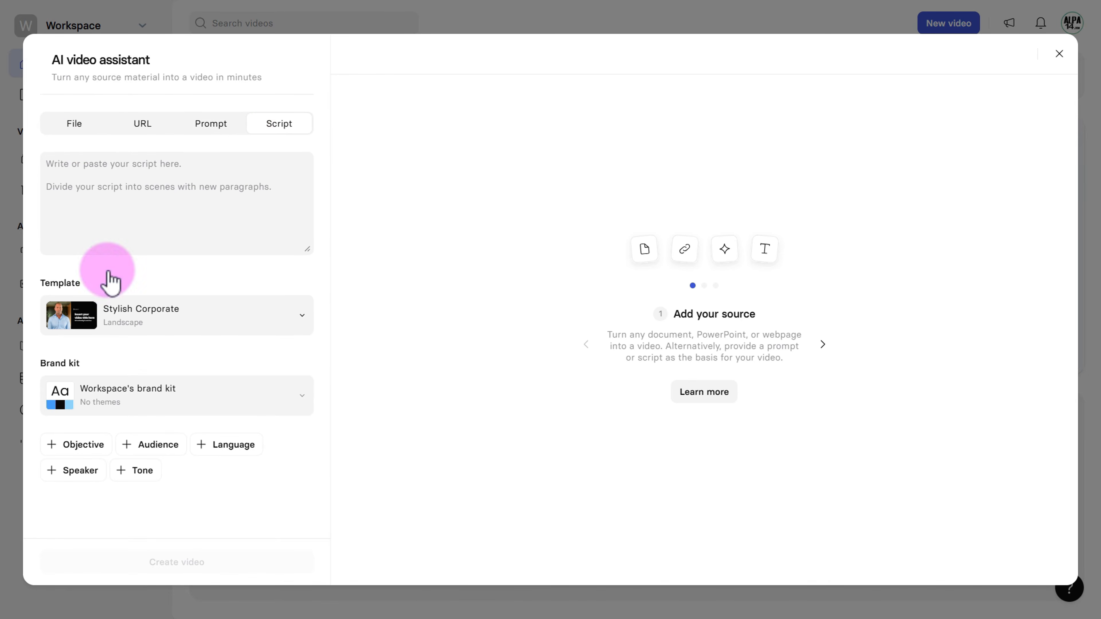
{"action": "left_click", "coordinate": [1059, 53]}
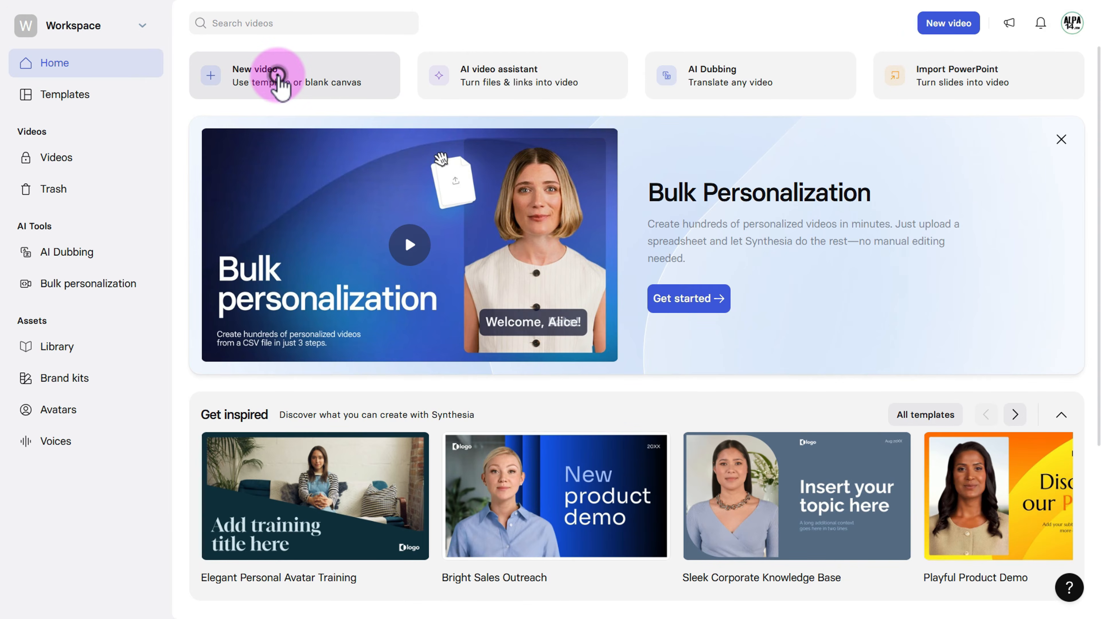
Create a new video from a blank canvas and title it "test 1".
{"action": "left_click", "coordinate": [282, 84]}
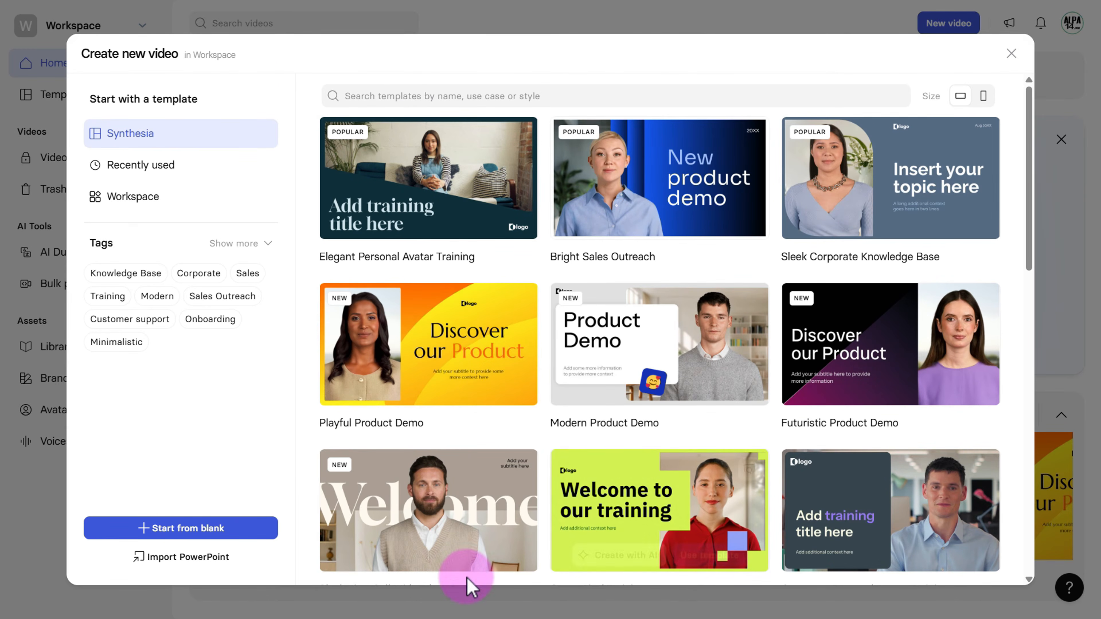
{"action": "left_click", "coordinate": [170, 530]}
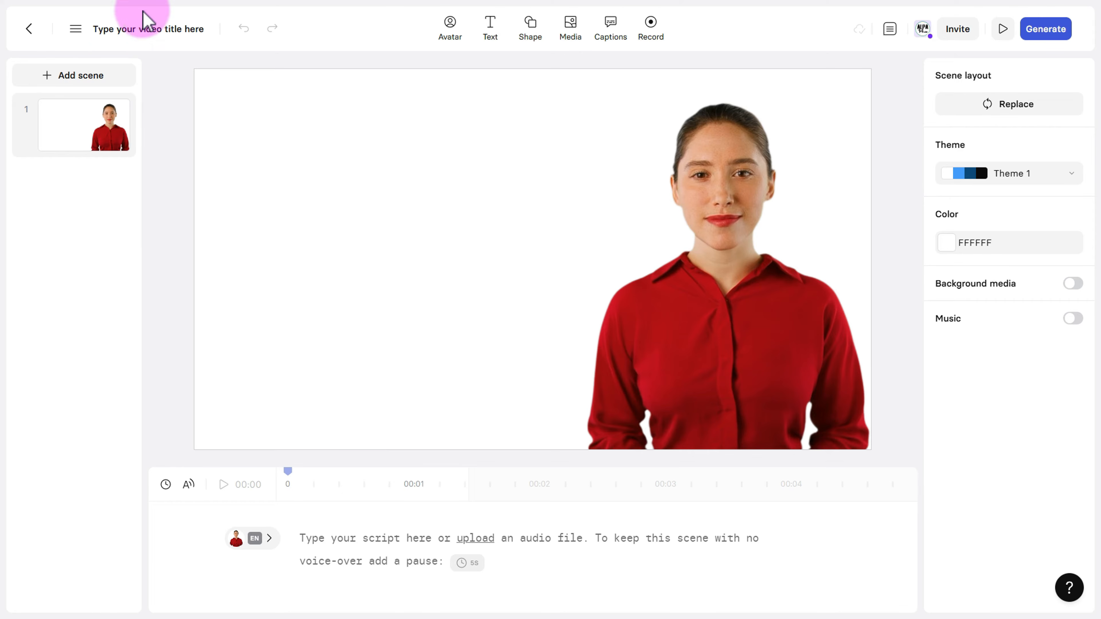
{"action": "left_click", "coordinate": [159, 29]}
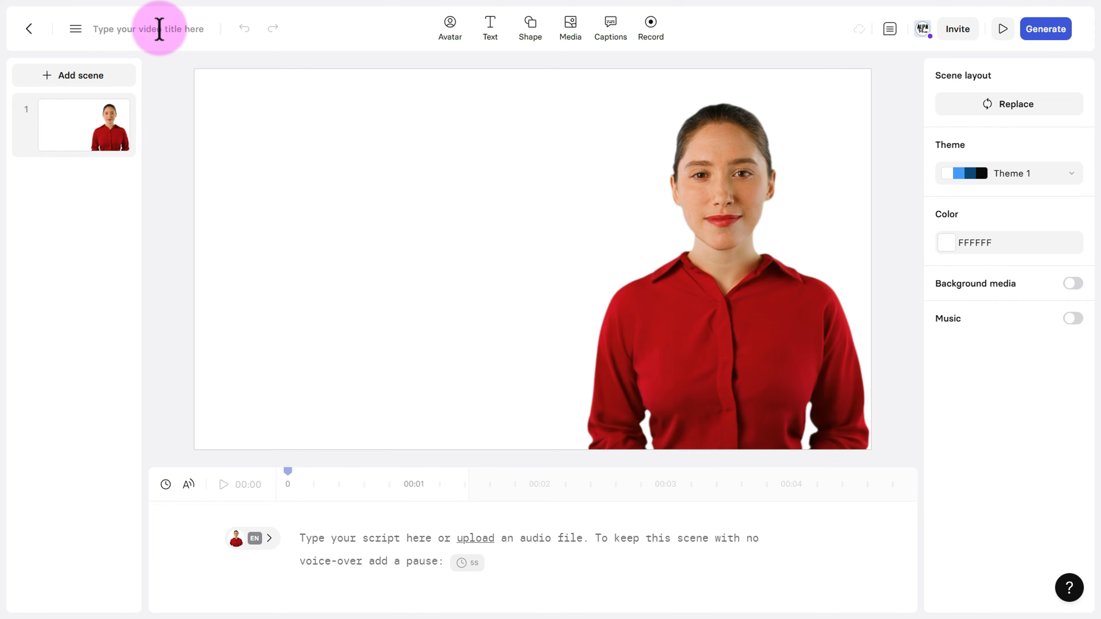
{"action": "type", "text": "test 1"}
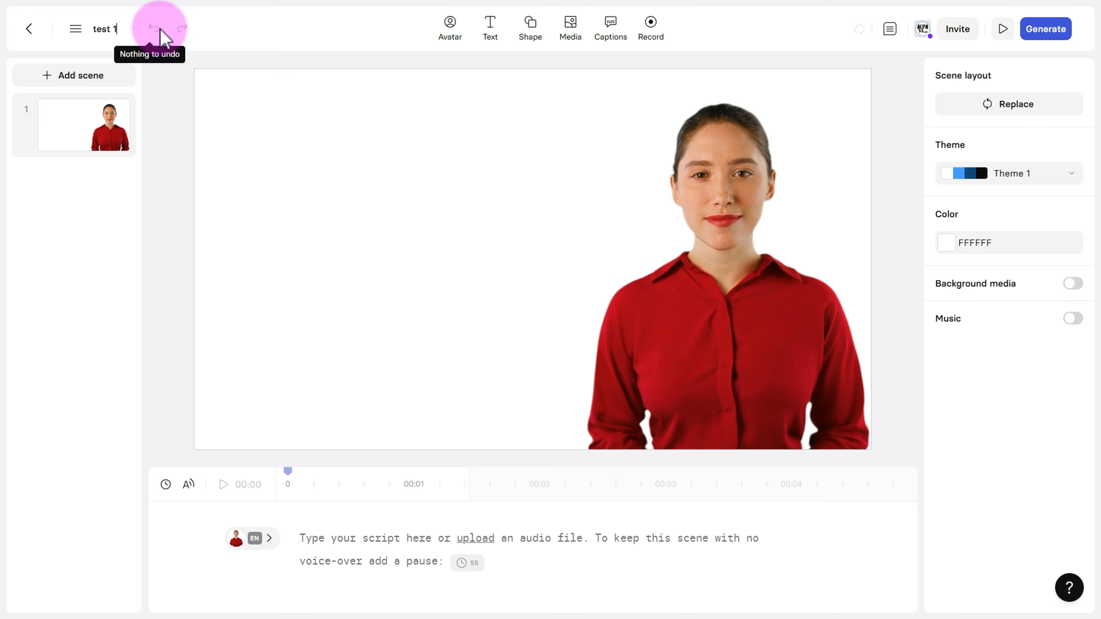
{"action": "left_click", "coordinate": [430, 315]}
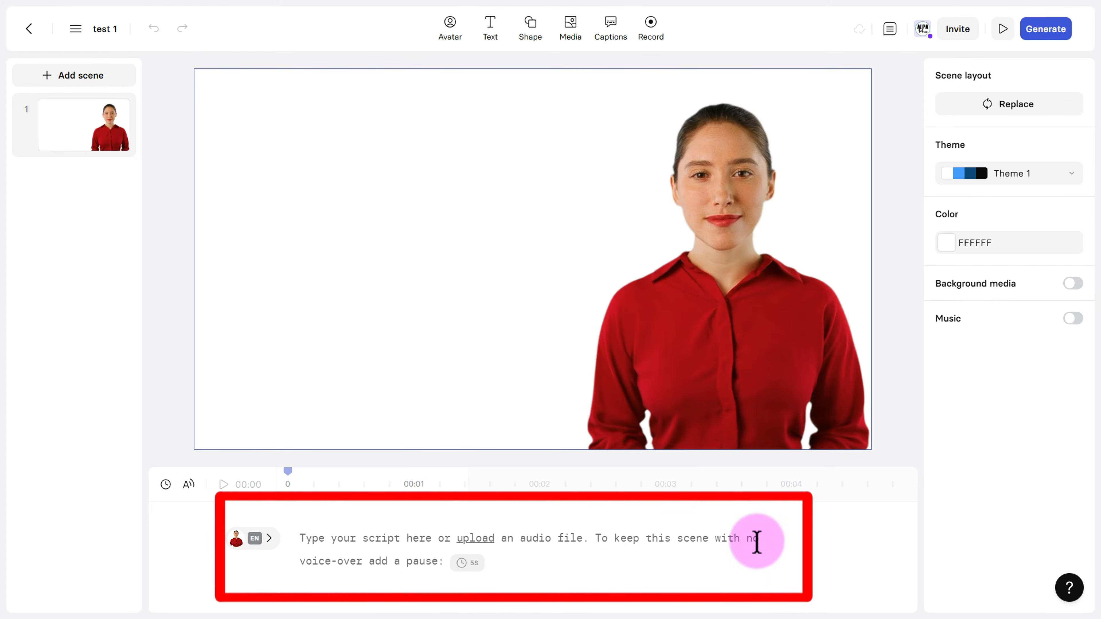
Replace the scene's speaker Alex with the Finn avatar in the grey polo shirt.
{"action": "mouse_move", "coordinate": [237, 546]}
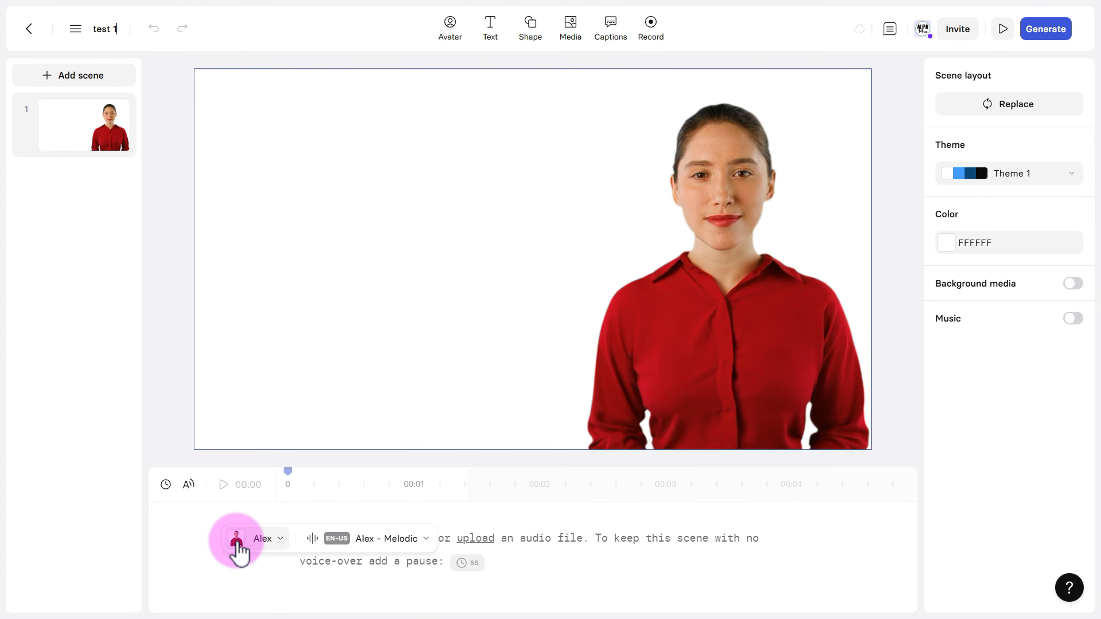
{"action": "left_click", "coordinate": [238, 544]}
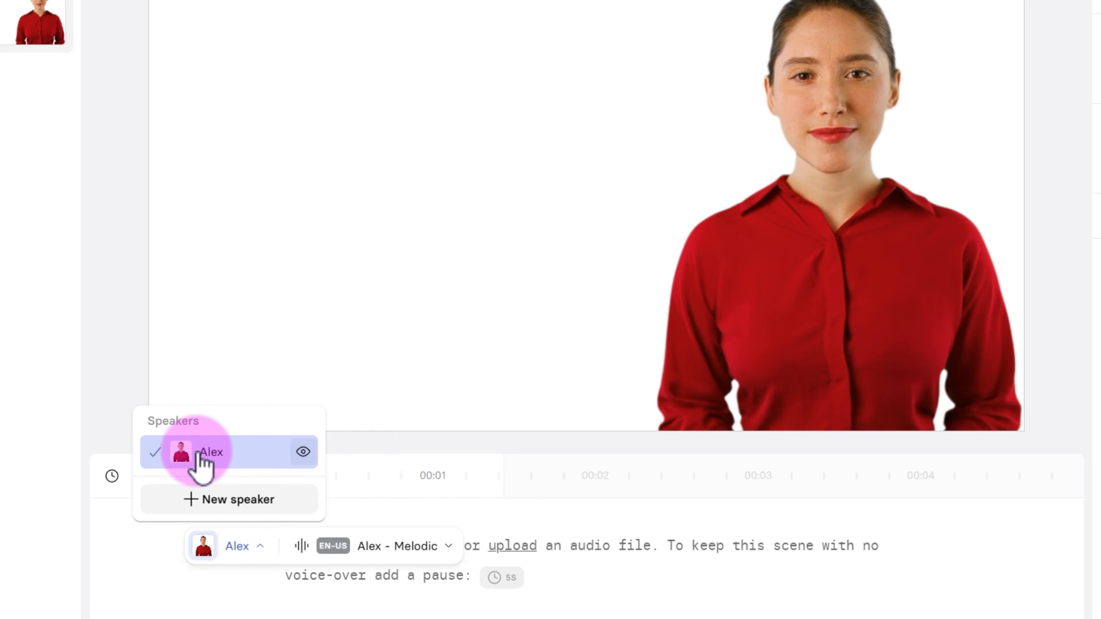
{"action": "left_click", "coordinate": [201, 500]}
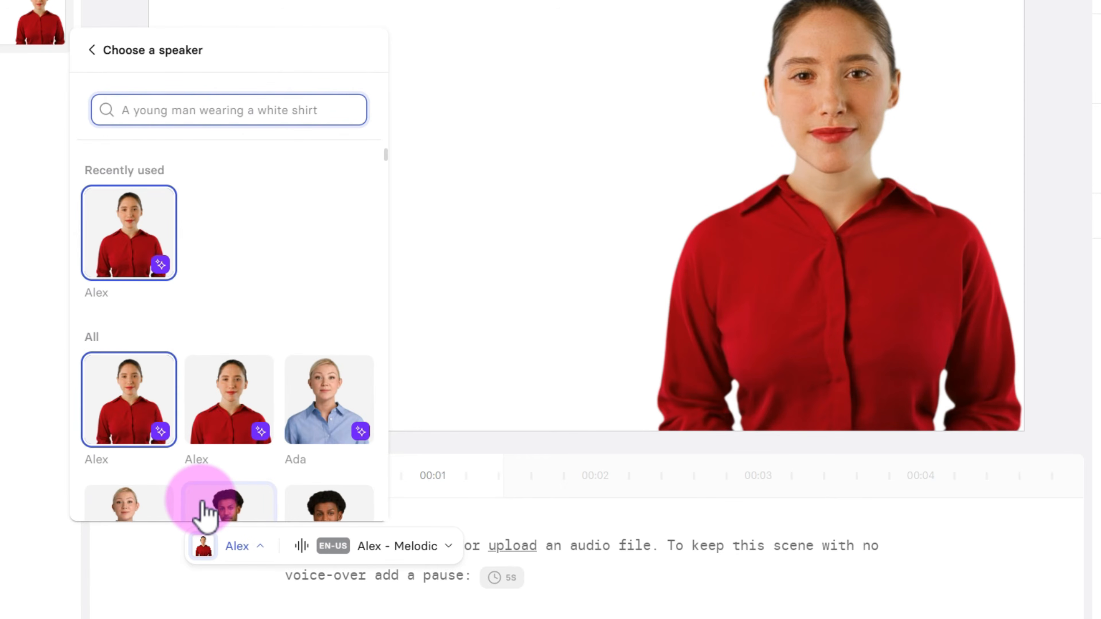
{"action": "scroll", "coordinate": [177, 317], "scroll_direction": "down", "scroll_amount": 8}
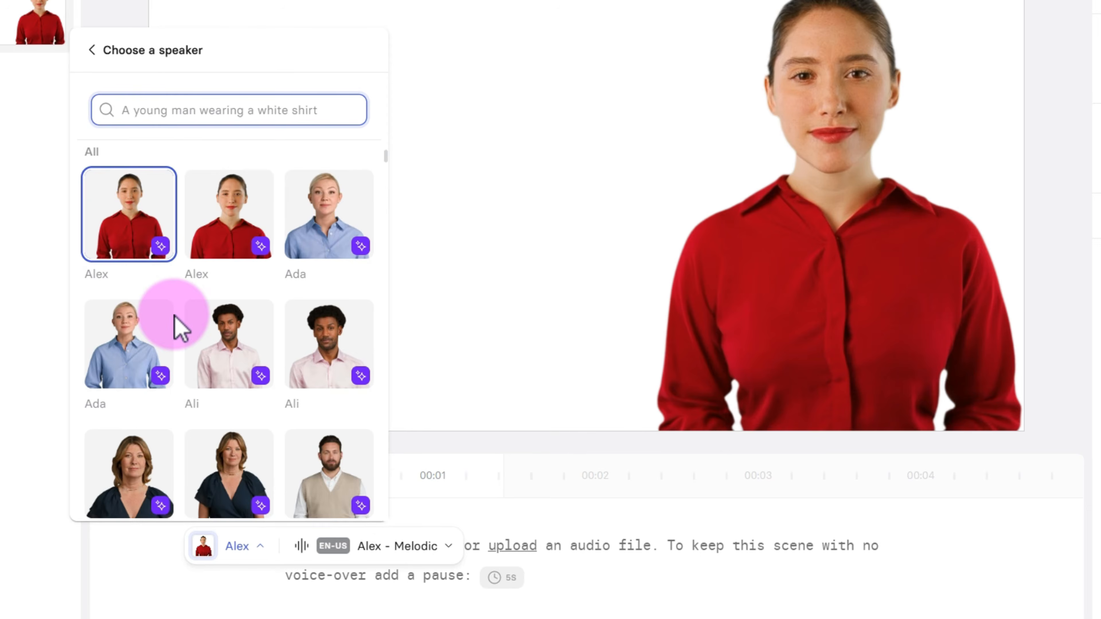
{"action": "scroll", "coordinate": [213, 312], "scroll_direction": "down", "scroll_amount": 4}
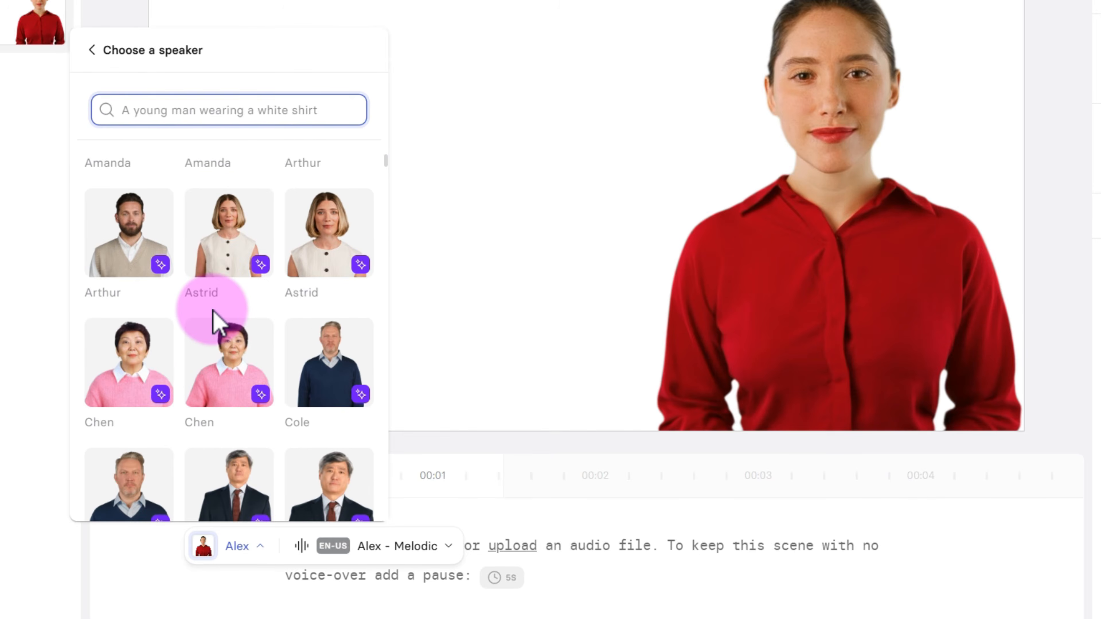
{"action": "scroll", "coordinate": [217, 323], "scroll_direction": "down", "scroll_amount": 4}
{"action": "scroll", "coordinate": [215, 325], "scroll_direction": "down", "scroll_amount": 8}
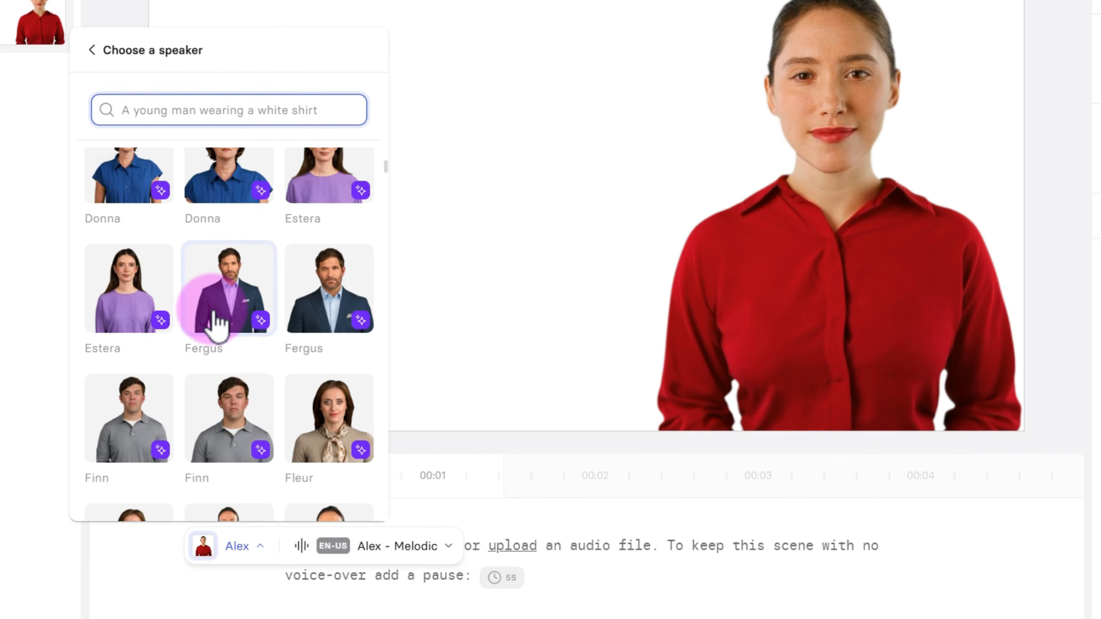
{"action": "left_click", "coordinate": [121, 335]}
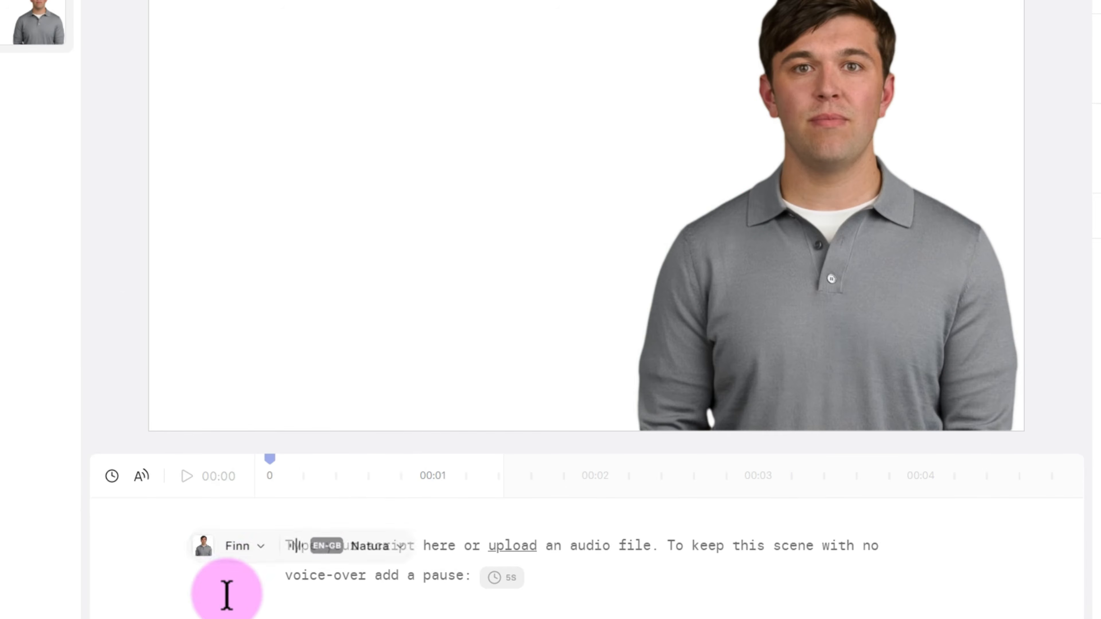
Browse all the voice languages for Finn and open the French (France) voices.
{"action": "mouse_move", "coordinate": [243, 556]}
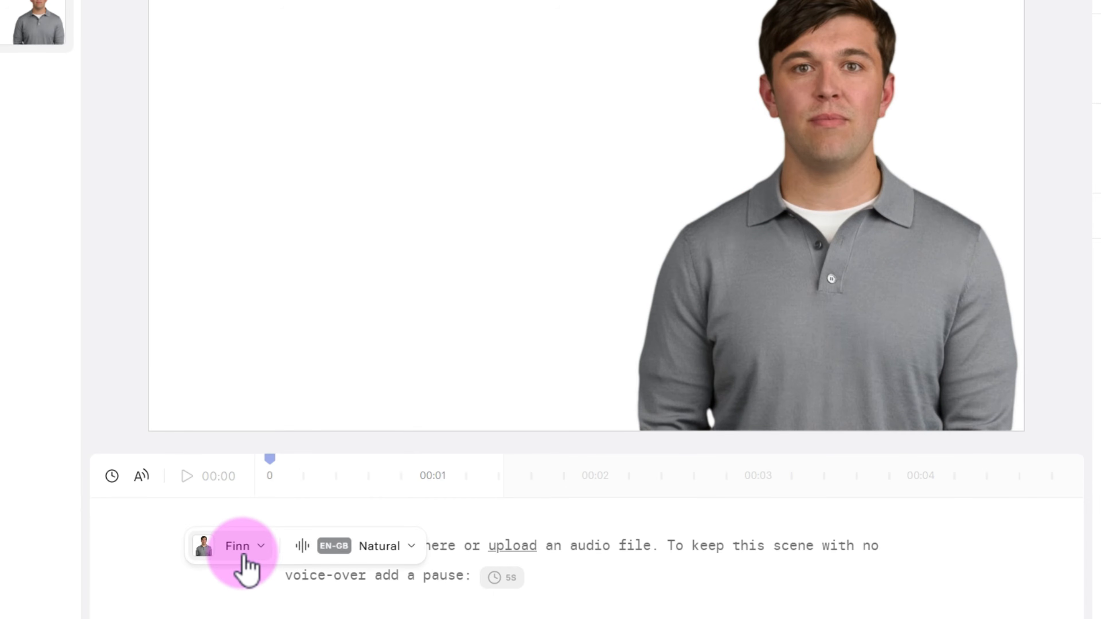
{"action": "left_click", "coordinate": [341, 547]}
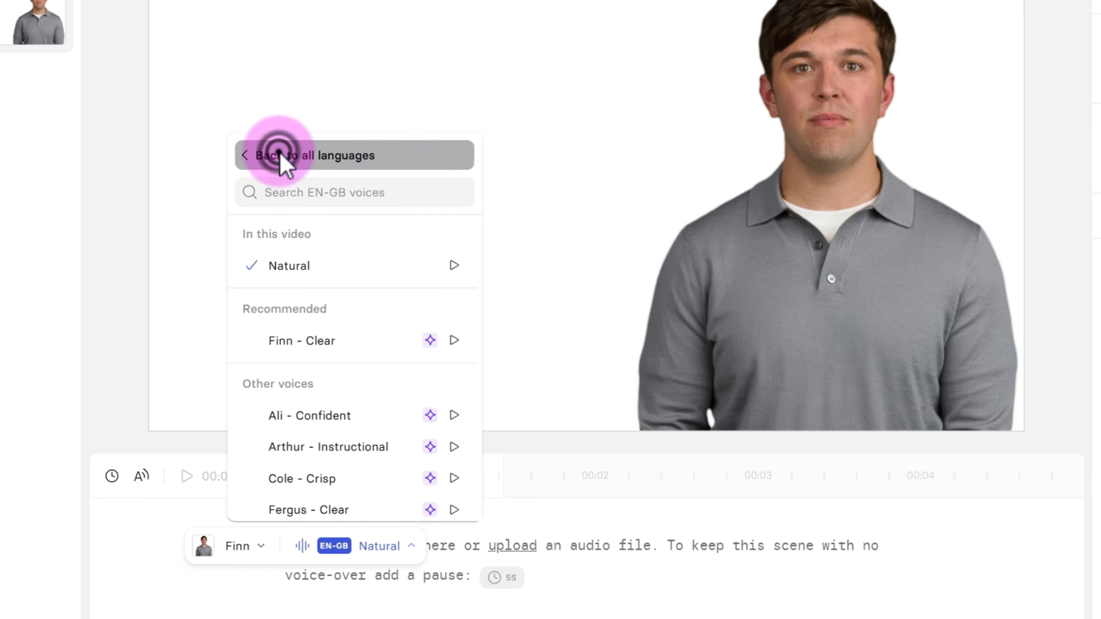
{"action": "left_click", "coordinate": [281, 157]}
{"action": "scroll", "coordinate": [355, 289], "scroll_direction": "down", "scroll_amount": 2}
{"action": "scroll", "coordinate": [350, 285], "scroll_direction": "down", "scroll_amount": 15}
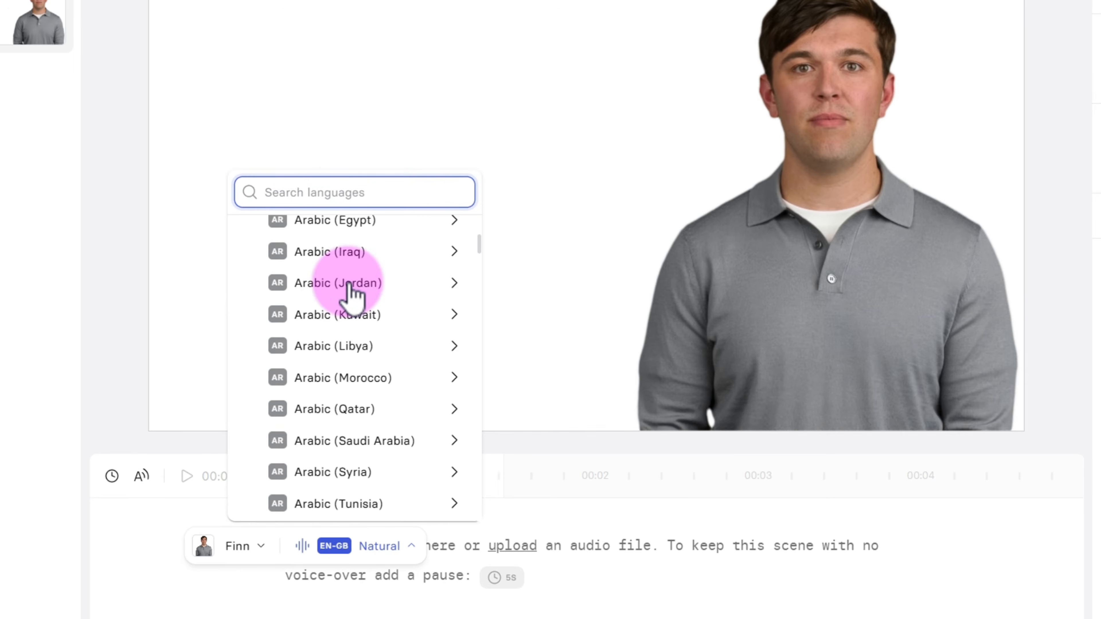
{"action": "scroll", "coordinate": [352, 299], "scroll_direction": "down", "scroll_amount": 19}
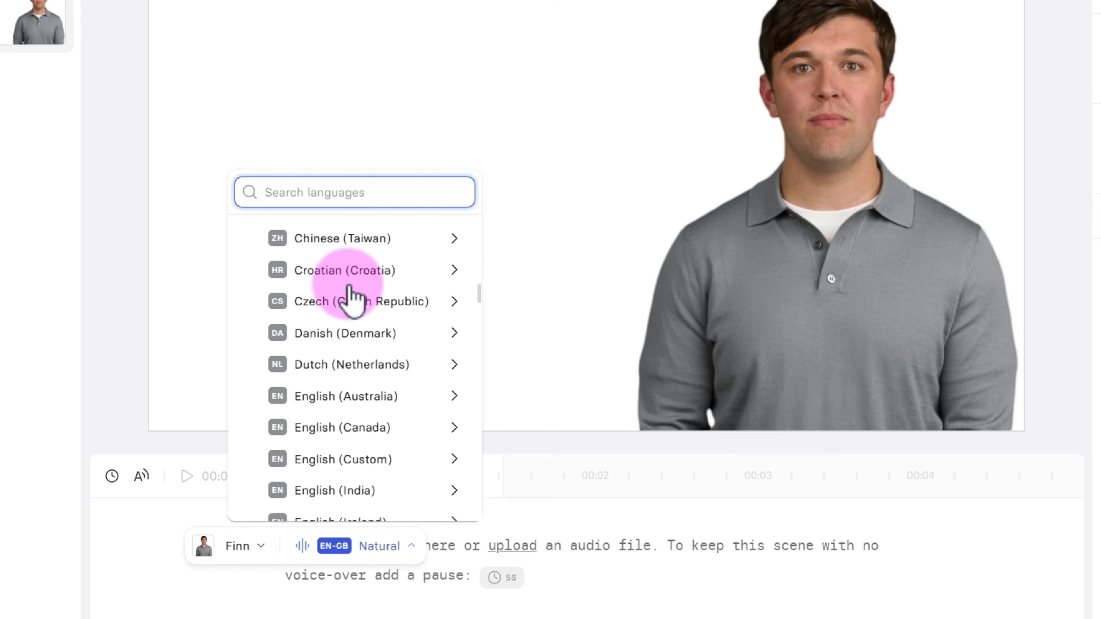
{"action": "scroll", "coordinate": [352, 299], "scroll_direction": "down", "scroll_amount": 7}
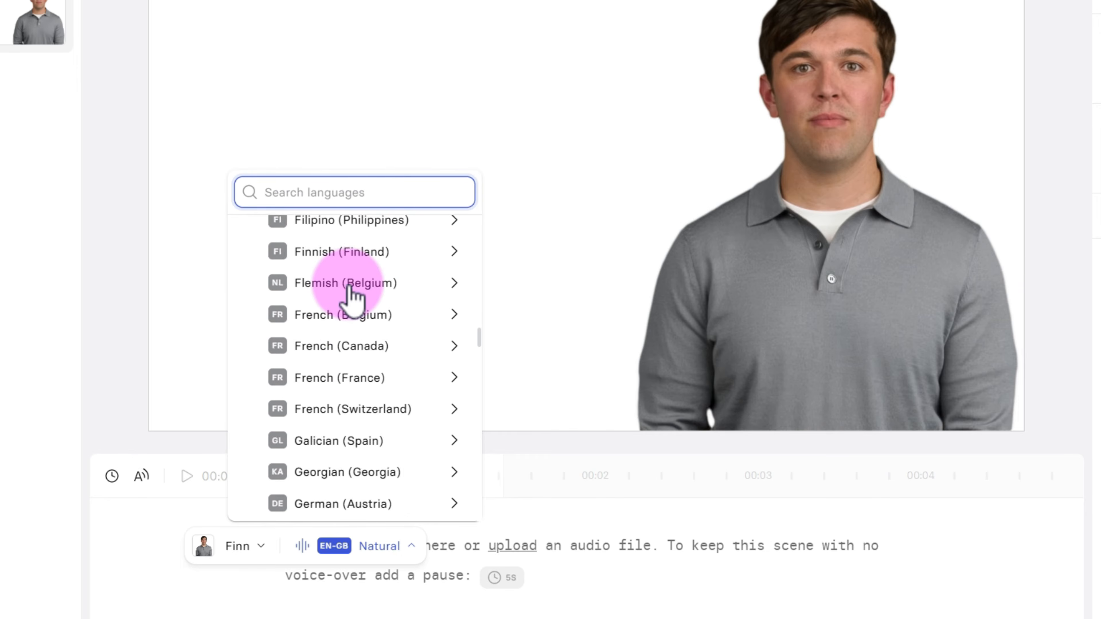
{"action": "scroll", "coordinate": [352, 336], "scroll_direction": "up", "scroll_amount": 4}
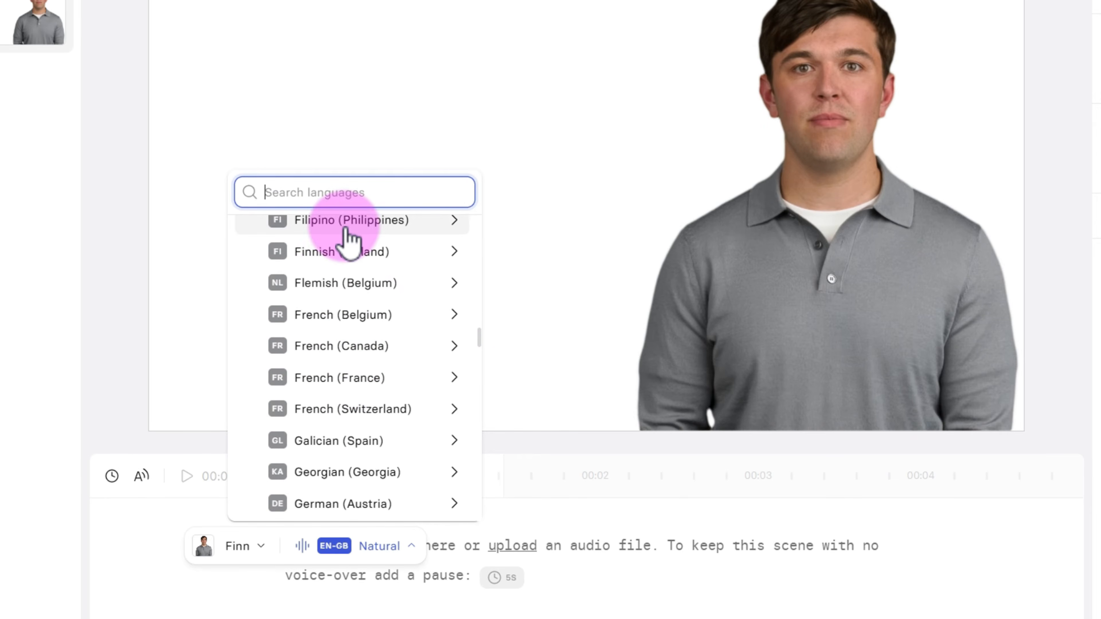
{"action": "left_click", "coordinate": [363, 382]}
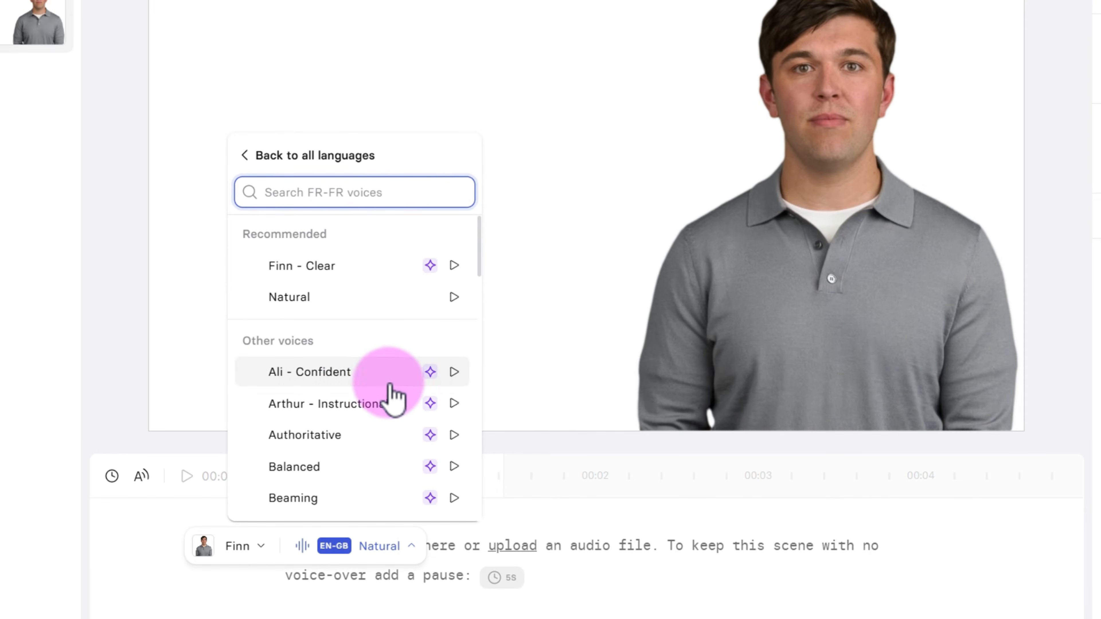
Preview the Natural and Balanced French (France) voices, and assign the Natural voice to Finn.
{"action": "scroll", "coordinate": [388, 394], "scroll_direction": "down", "scroll_amount": 4}
{"action": "scroll", "coordinate": [390, 403], "scroll_direction": "up", "scroll_amount": 4}
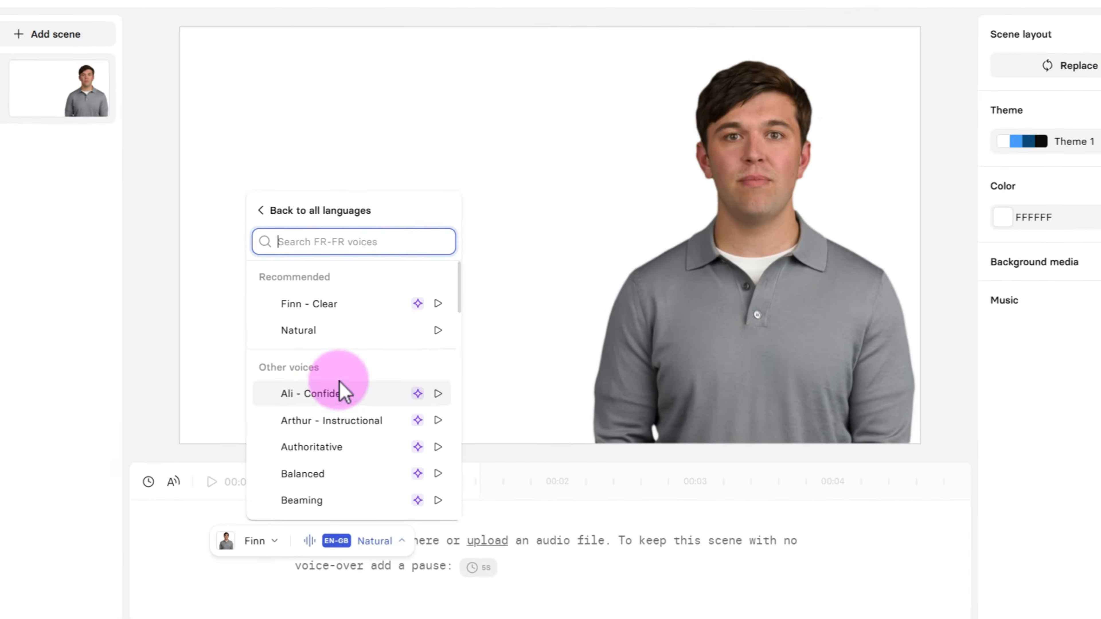
{"action": "left_click", "coordinate": [438, 332]}
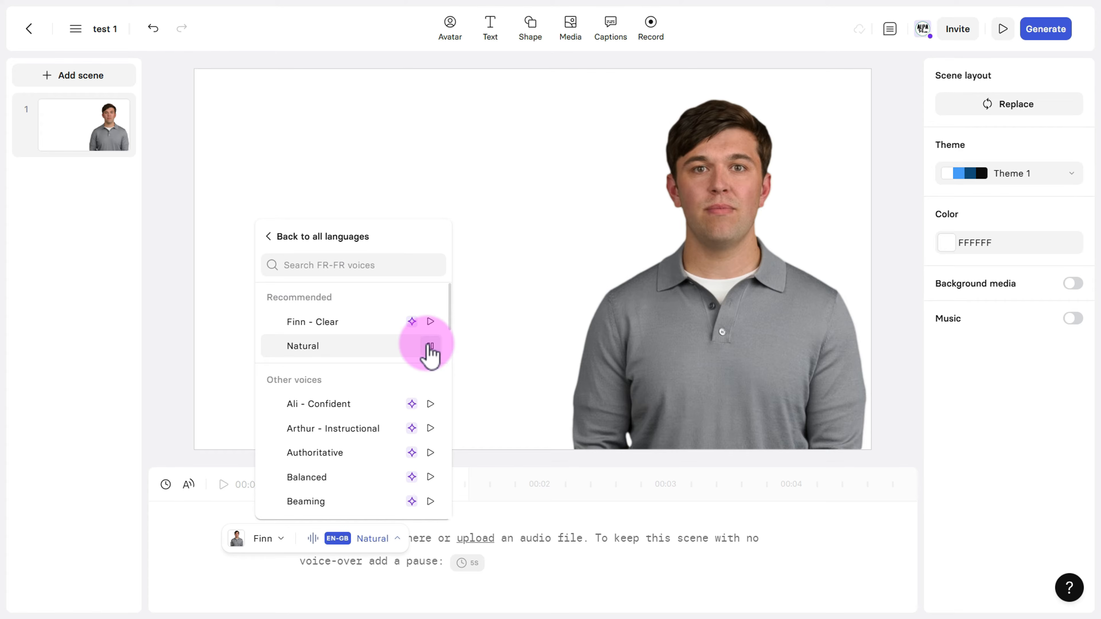
{"action": "left_click", "coordinate": [427, 345]}
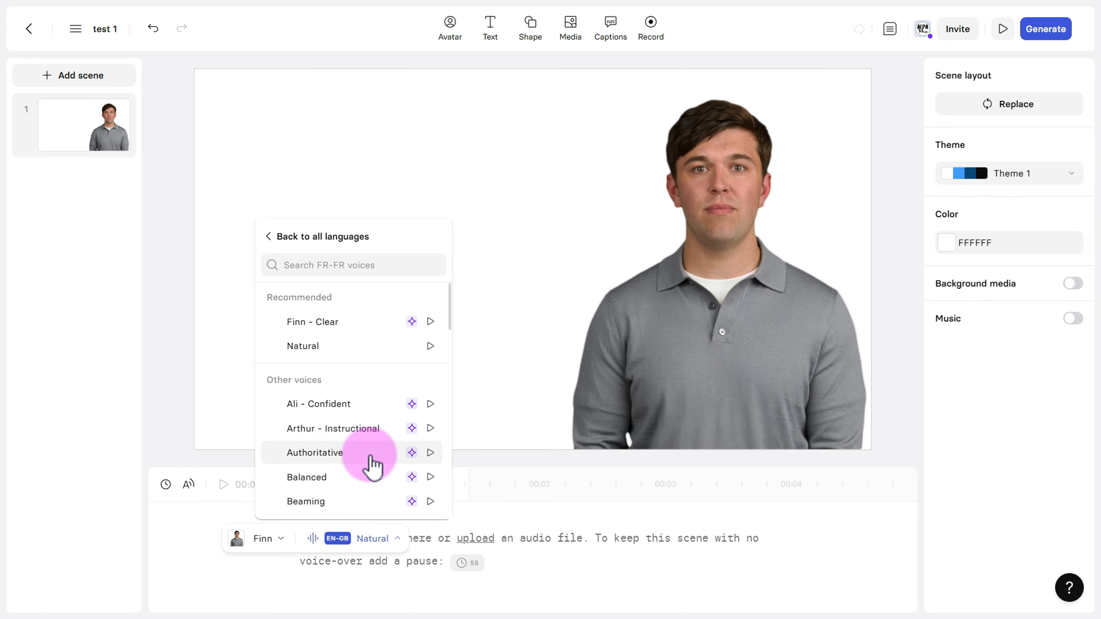
{"action": "left_click", "coordinate": [430, 476]}
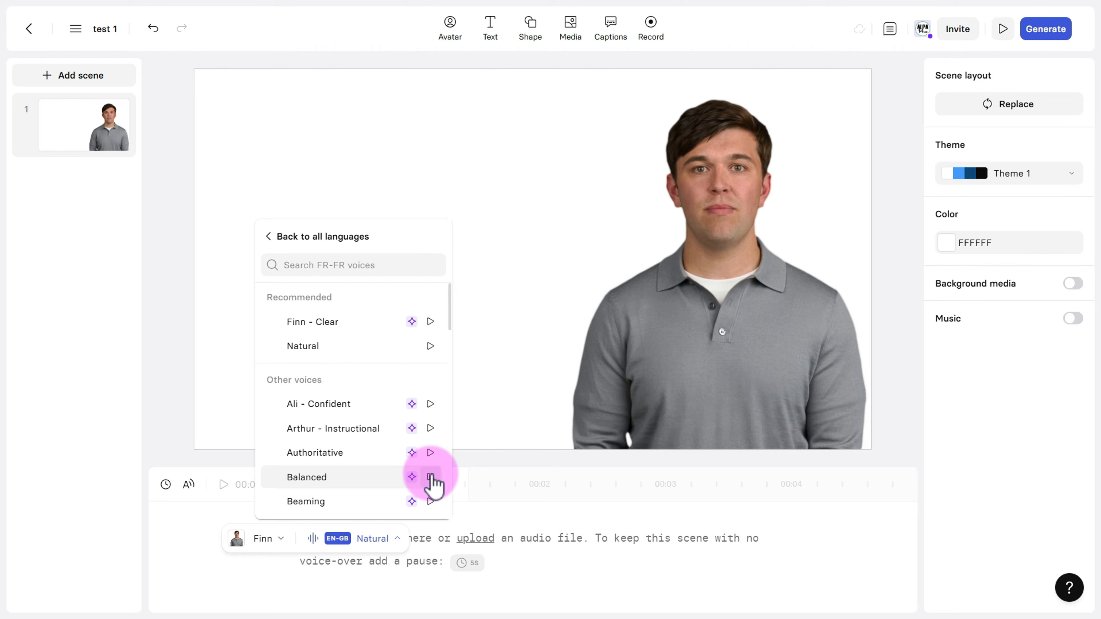
{"action": "scroll", "coordinate": [370, 460], "scroll_direction": "down", "scroll_amount": 5}
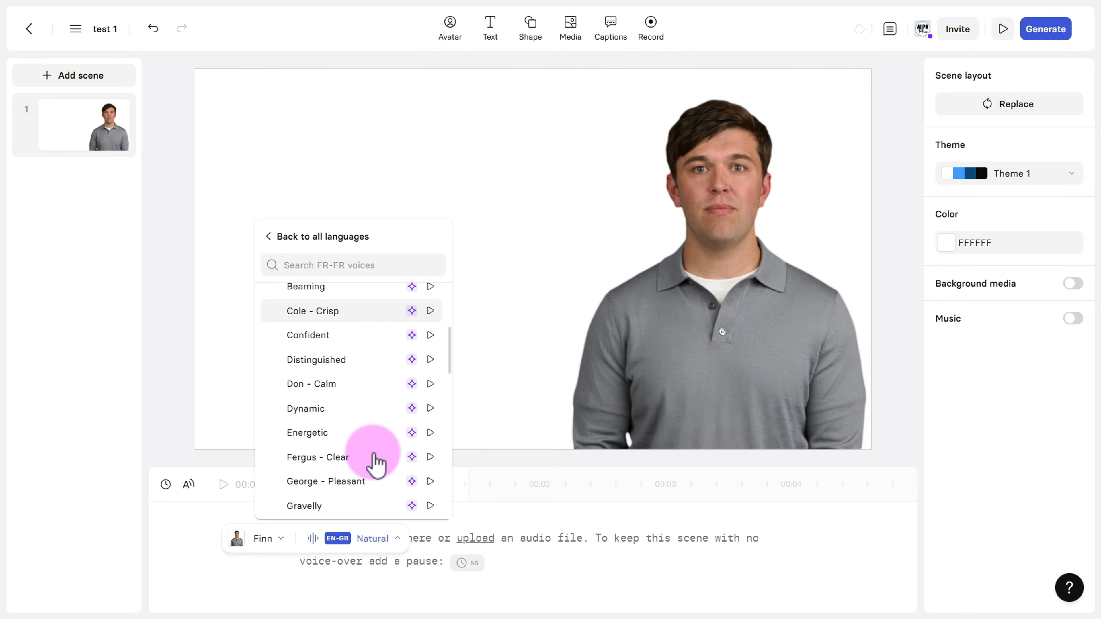
{"action": "scroll", "coordinate": [369, 460], "scroll_direction": "up", "scroll_amount": 5}
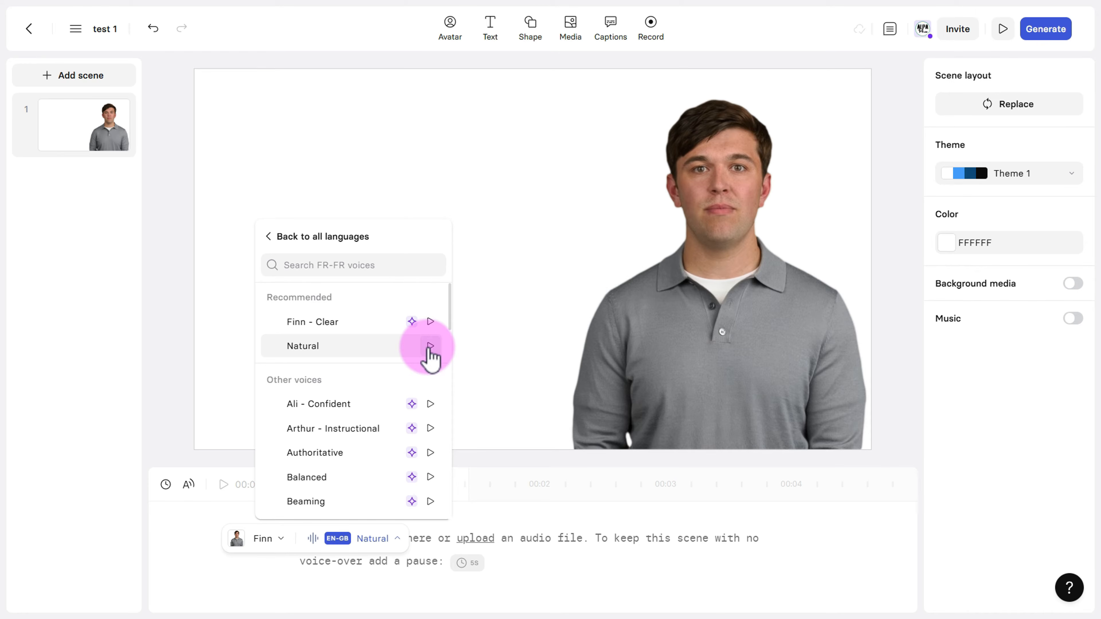
{"action": "left_click", "coordinate": [327, 345]}
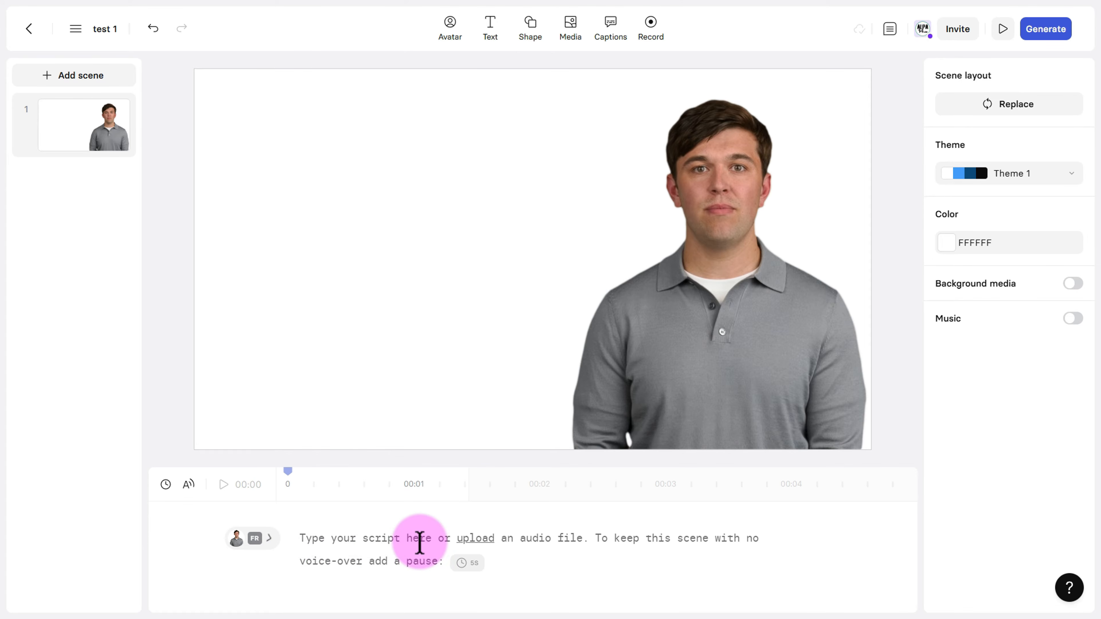
Enter the script "Nous sommes ici sur la page de Synthesia, une plateforme innovante qui révolutionne la création de vidéos grâce à l'intelligence artificielle." and preview it.
{"action": "left_click", "coordinate": [371, 545]}
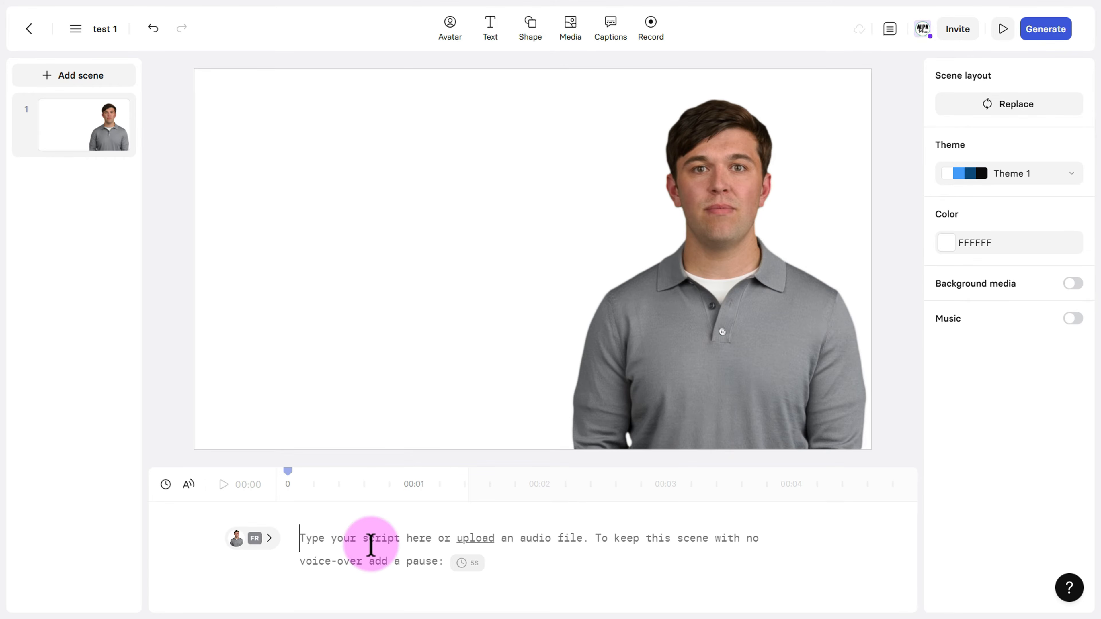
{"action": "type", "text": "Nous sommes ici sur la page de Synthesia, une plateforme innovante qui révolutionne la création de vidéos grâce à l'intelligence artificielle."}
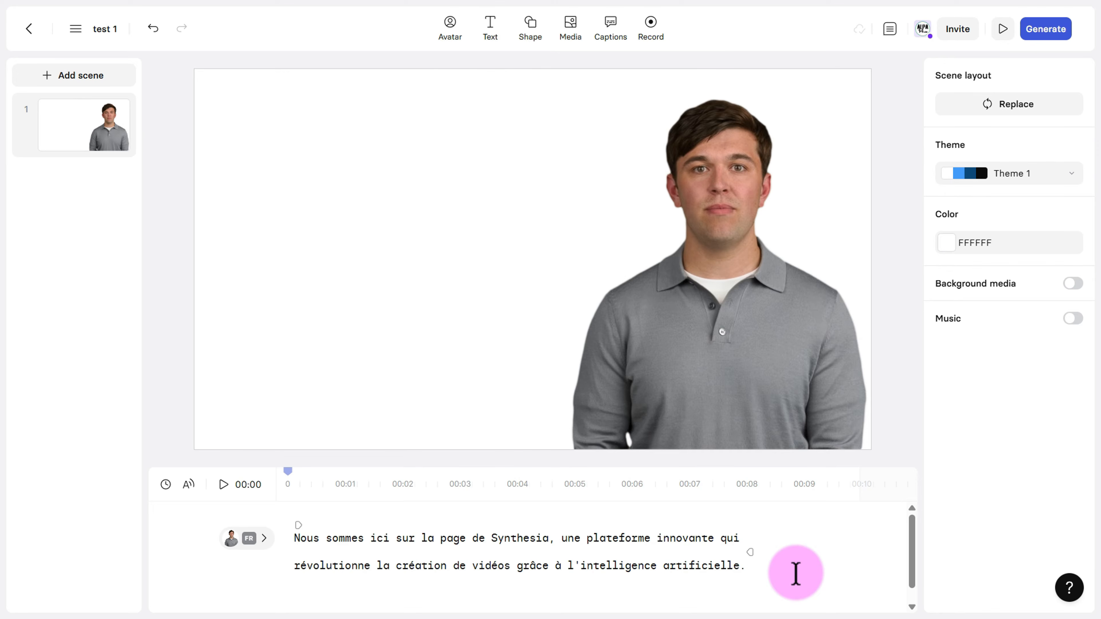
{"action": "left_click", "coordinate": [222, 484]}
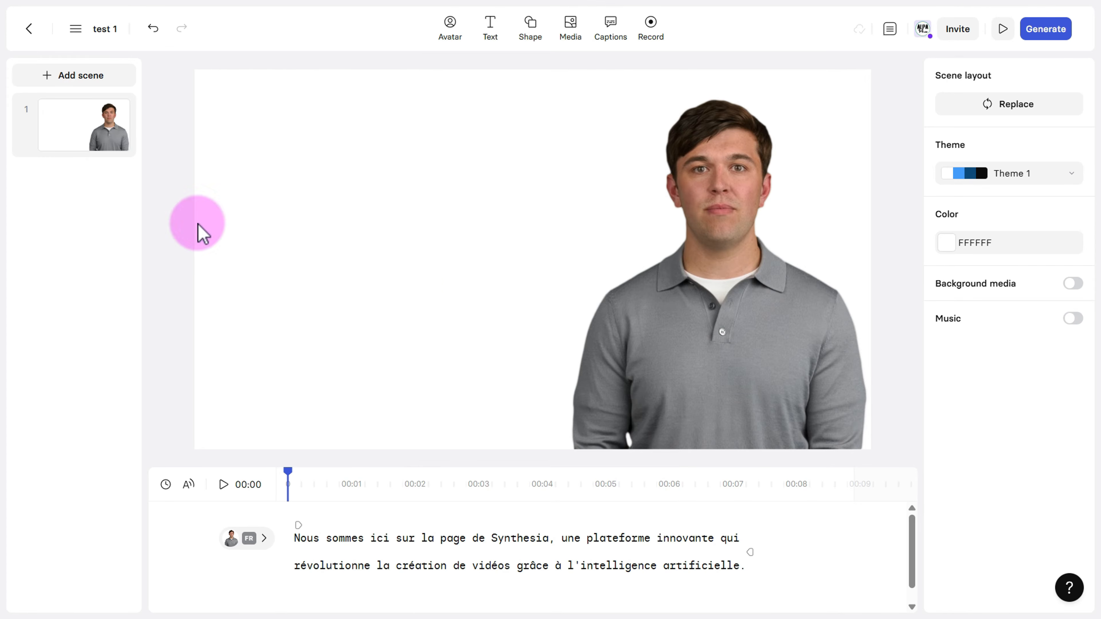
Shrink the Finn avatar to about two thirds of its size and keep it in the scene's lower-right corner.
{"action": "left_click", "coordinate": [334, 434]}
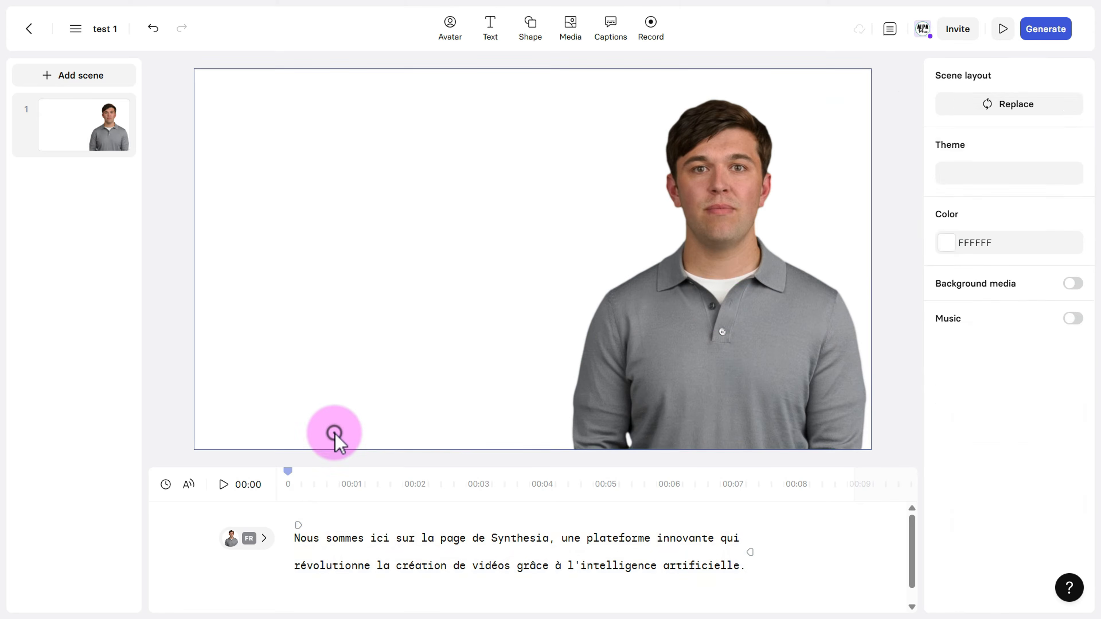
{"action": "left_click", "coordinate": [706, 326]}
{"action": "left_click_drag", "start_coordinate": [741, 308], "coordinate": [713, 315]}
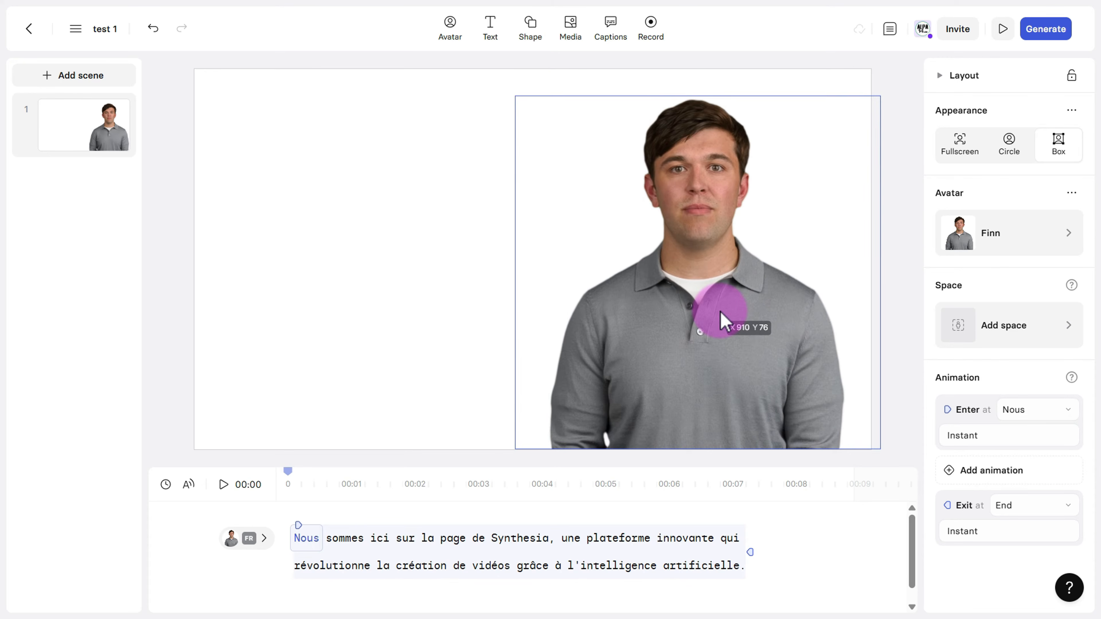
{"action": "left_click_drag", "start_coordinate": [515, 98], "coordinate": [643, 245]}
{"action": "mouse_move", "coordinate": [767, 322]}
{"action": "left_mouse_down"}
{"action": "mouse_move", "coordinate": [576, 307]}
{"action": "mouse_move", "coordinate": [767, 322]}
{"action": "left_mouse_up"}
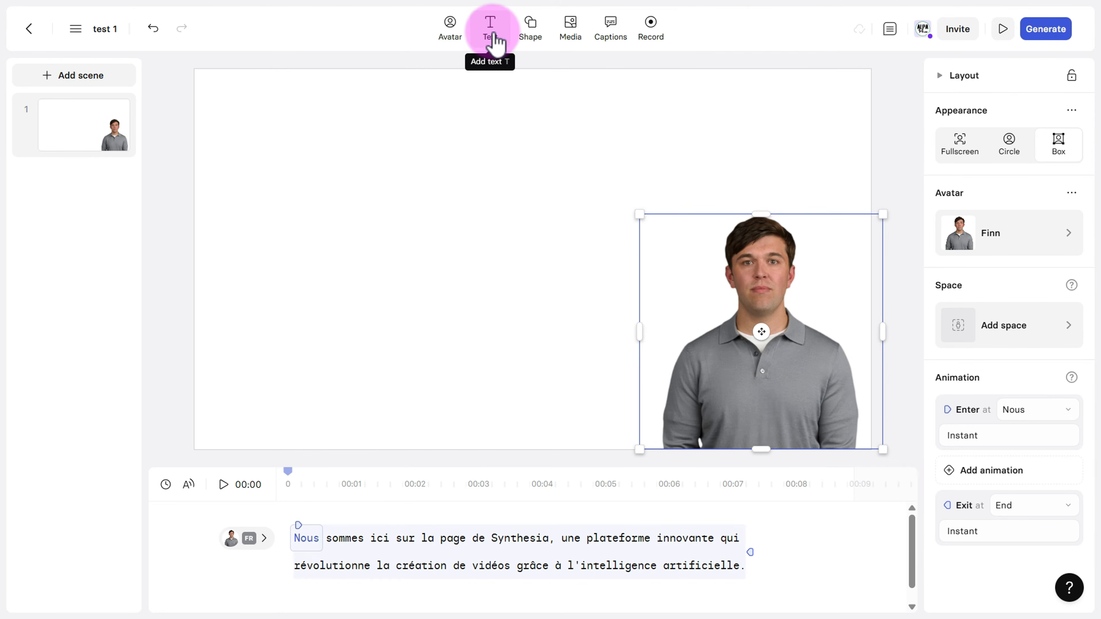
Upload the image fond1.png from the synthésia folder and add it to the scene.
{"action": "left_click", "coordinate": [570, 31]}
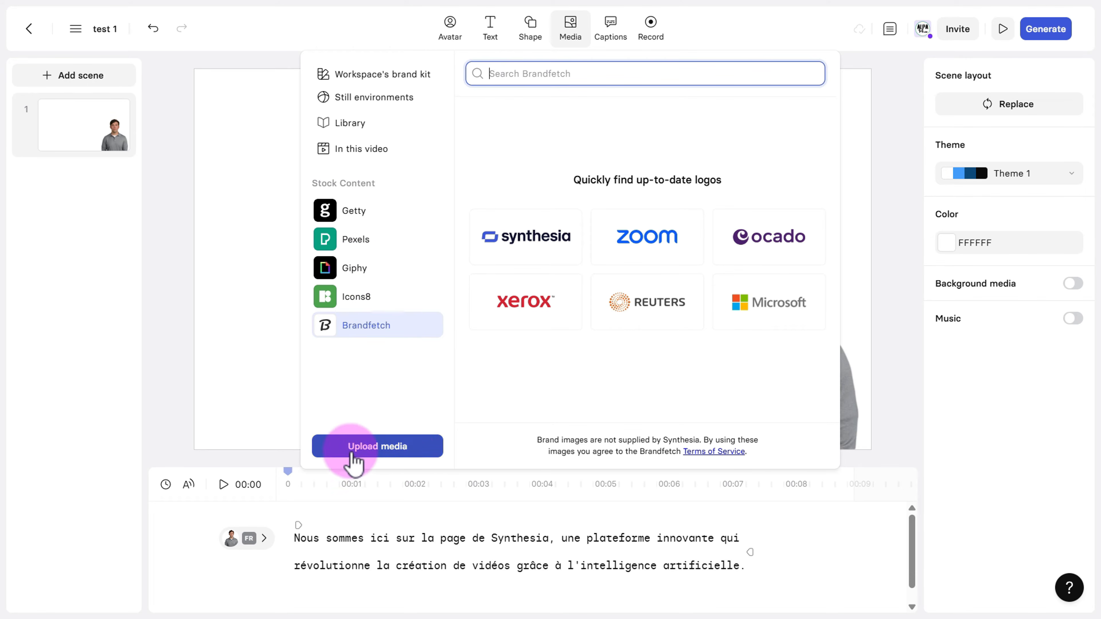
{"action": "left_click", "coordinate": [394, 451]}
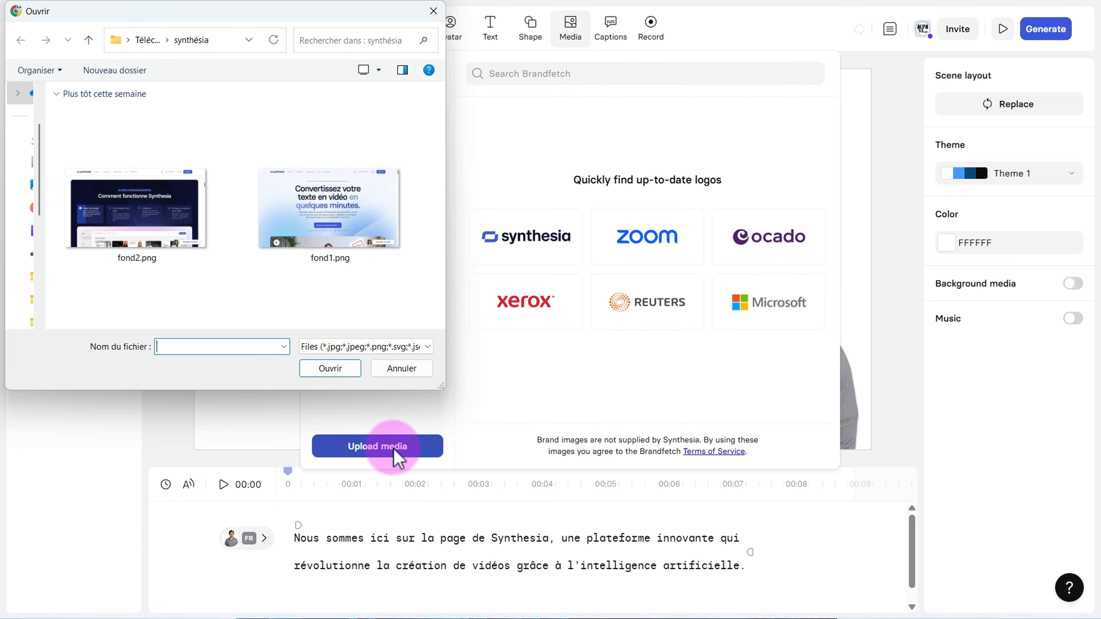
{"action": "left_click", "coordinate": [344, 219]}
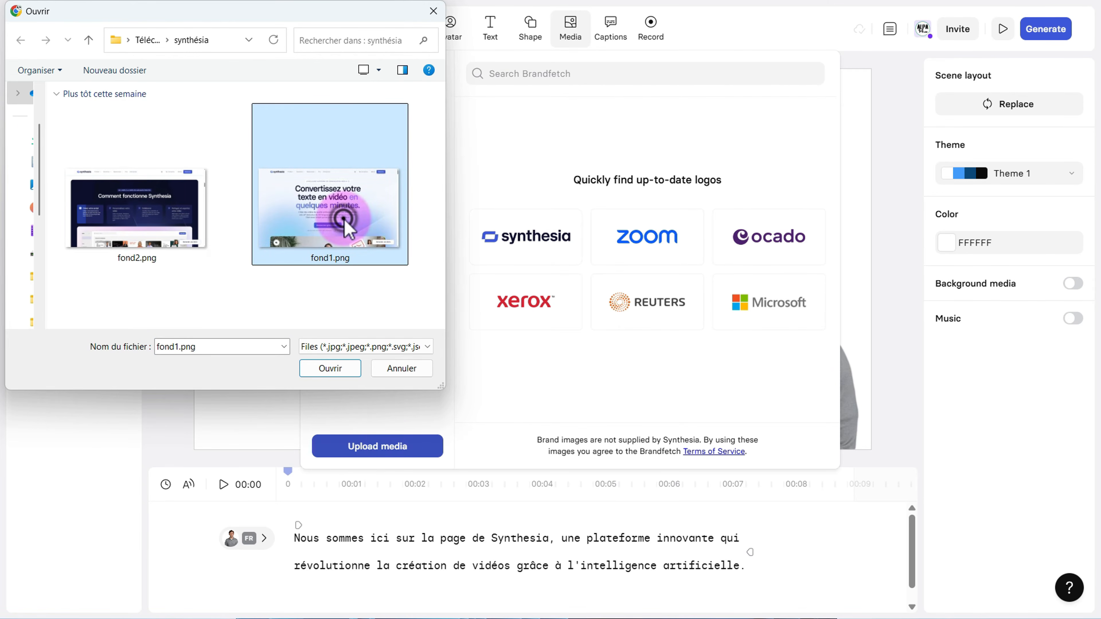
{"action": "left_click", "coordinate": [342, 371]}
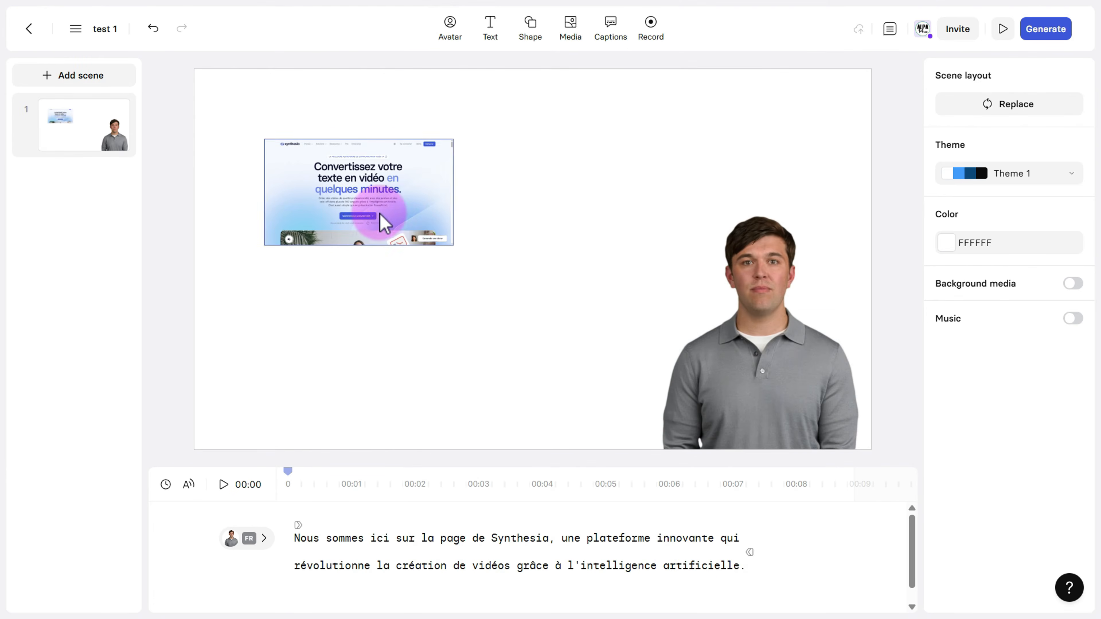
Enlarge the uploaded website image to fill the whole scene and send it backward behind the Finn avatar.
{"action": "left_click_drag", "start_coordinate": [383, 221], "coordinate": [315, 149]}
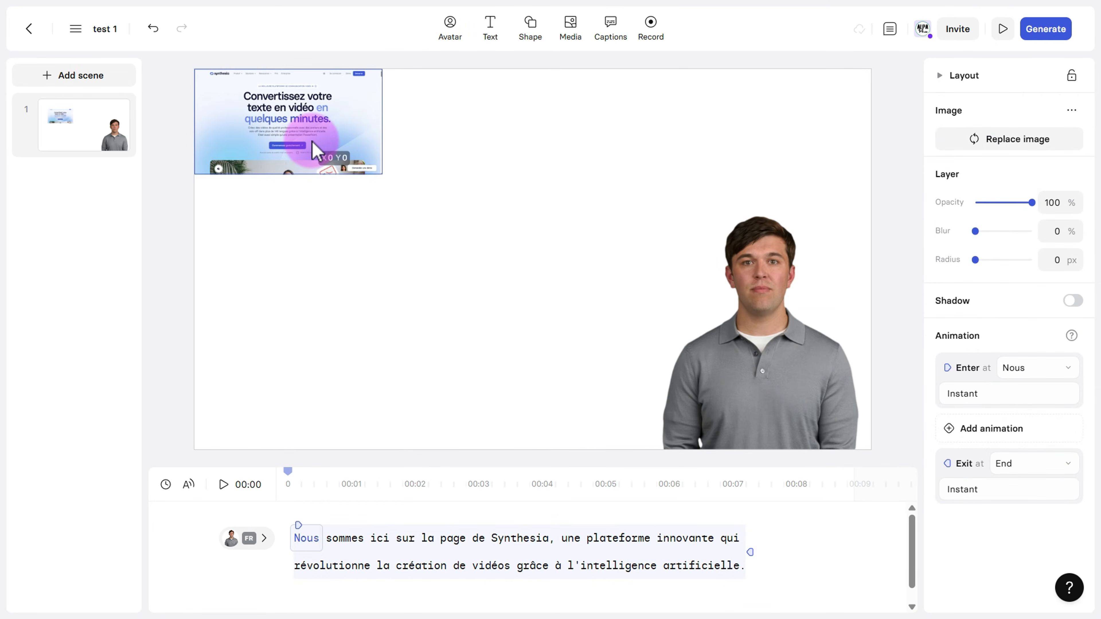
{"action": "left_click_drag", "start_coordinate": [381, 174], "coordinate": [865, 459]}
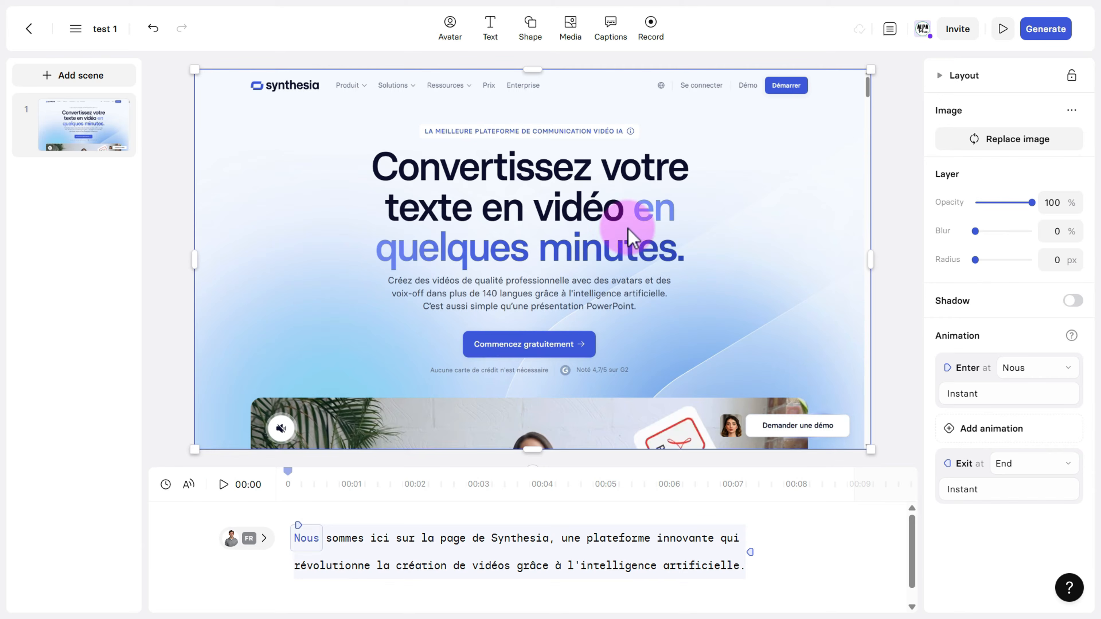
{"action": "right_click", "coordinate": [717, 204]}
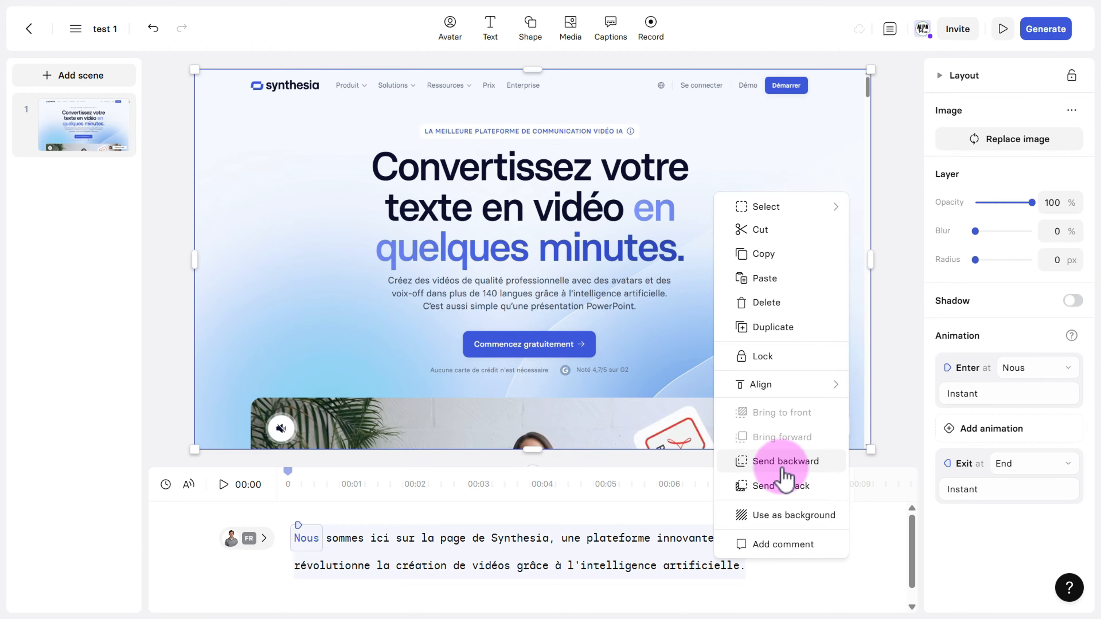
{"action": "left_click", "coordinate": [808, 463]}
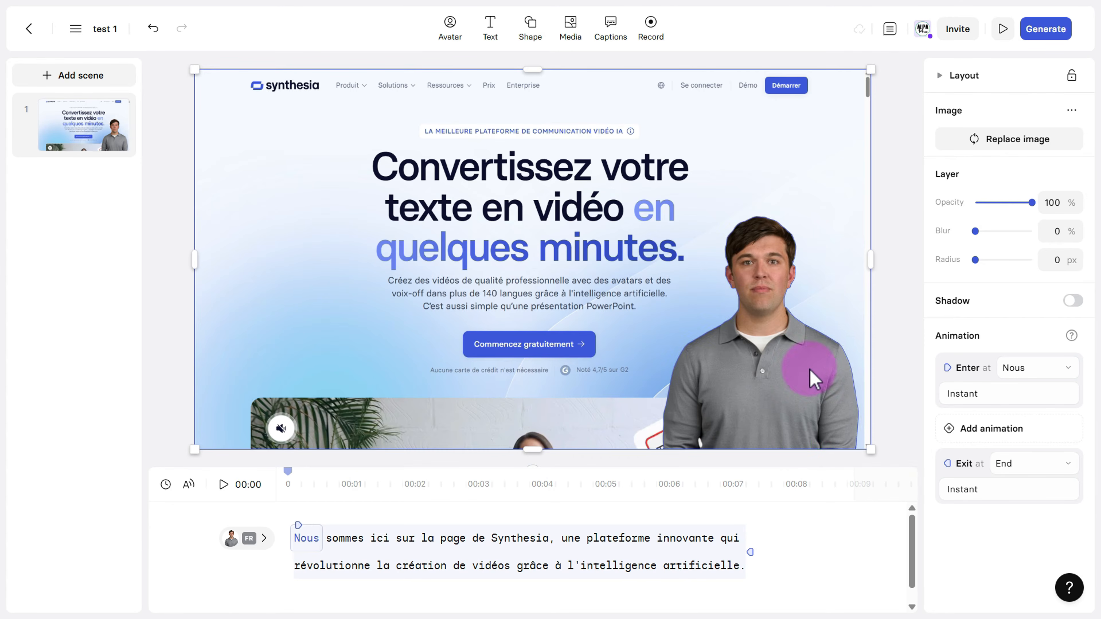
Shrink the Finn avatar further in the scene's lower-right corner and preview the scene with its background image.
{"action": "left_click", "coordinate": [792, 386]}
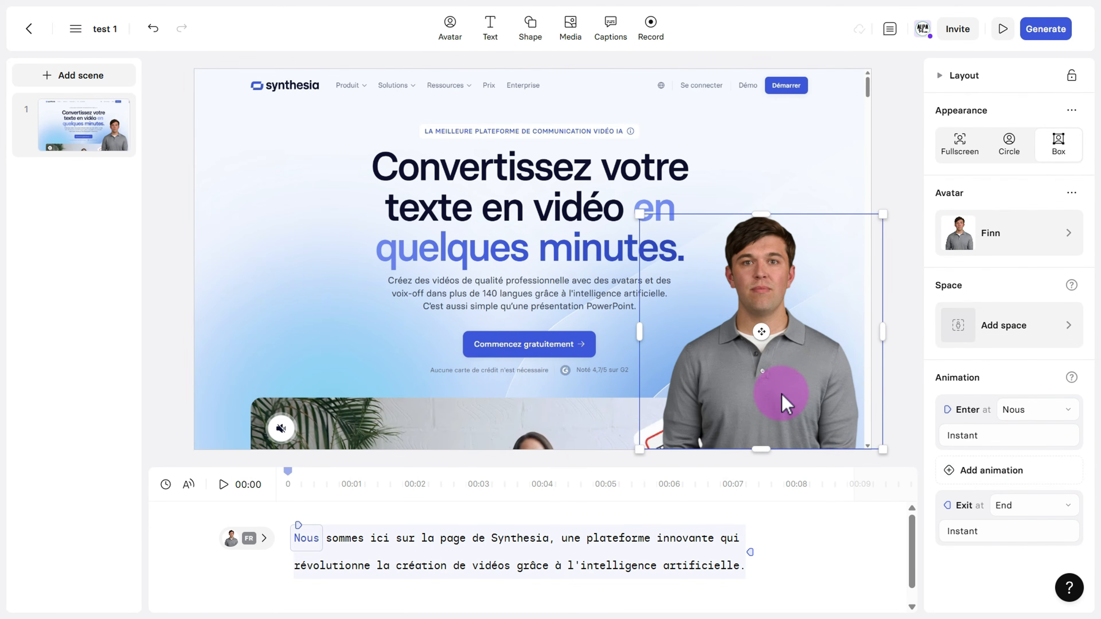
{"action": "mouse_move", "coordinate": [786, 395]}
{"action": "left_mouse_down"}
{"action": "mouse_move", "coordinate": [811, 387]}
{"action": "mouse_move", "coordinate": [353, 392]}
{"action": "mouse_move", "coordinate": [780, 384]}
{"action": "mouse_move", "coordinate": [802, 398]}
{"action": "left_mouse_up"}
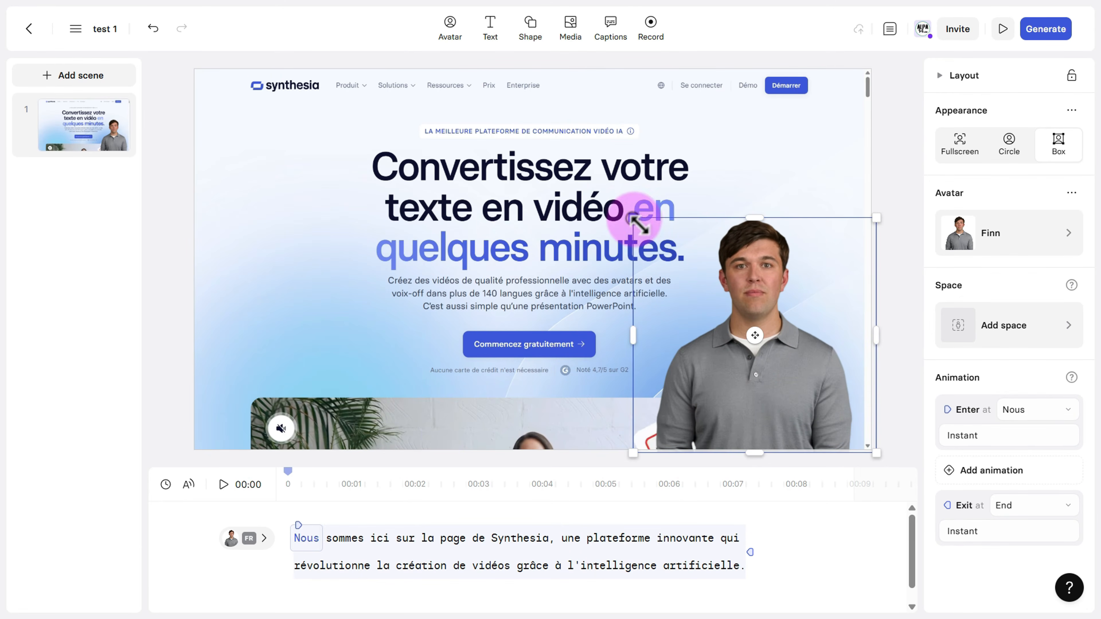
{"action": "left_click_drag", "start_coordinate": [632, 217], "coordinate": [703, 313]}
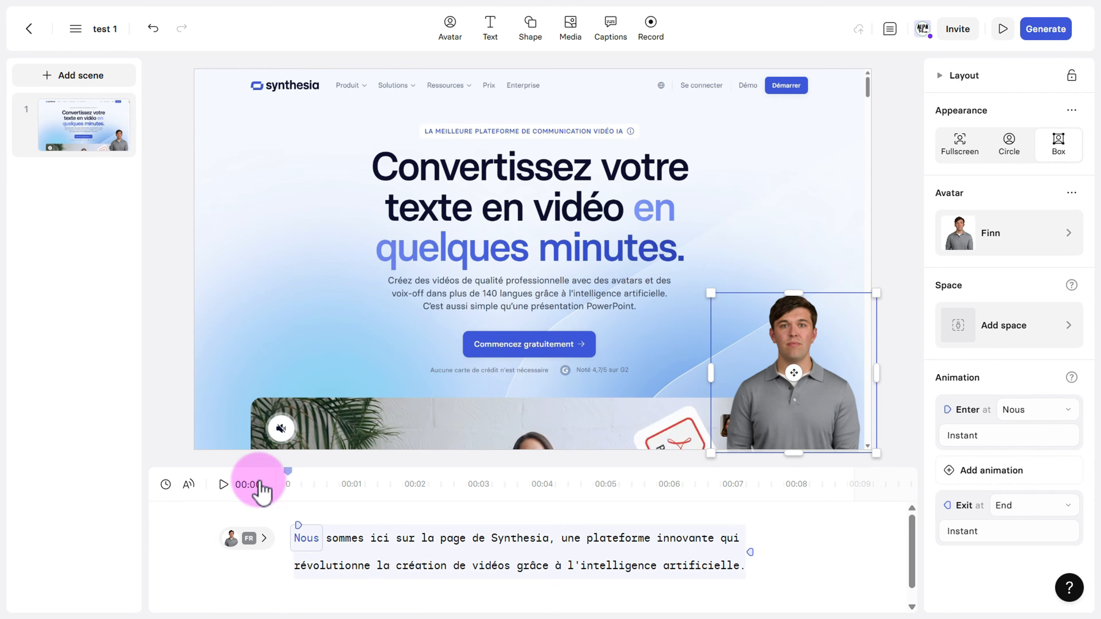
{"action": "left_click", "coordinate": [222, 485]}
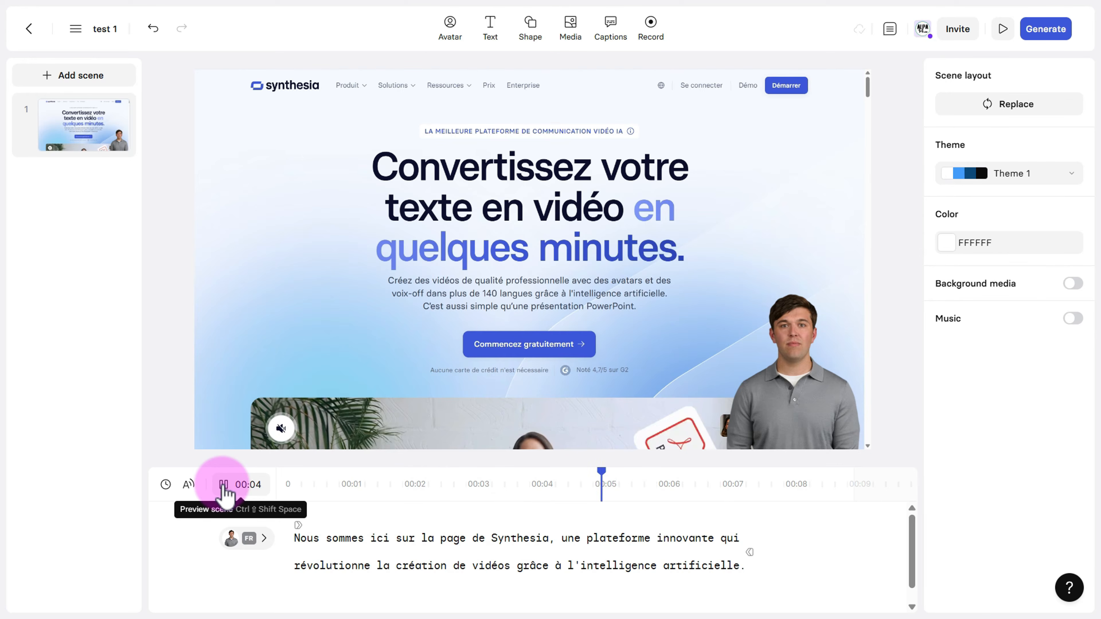
{"action": "left_click", "coordinate": [223, 485]}
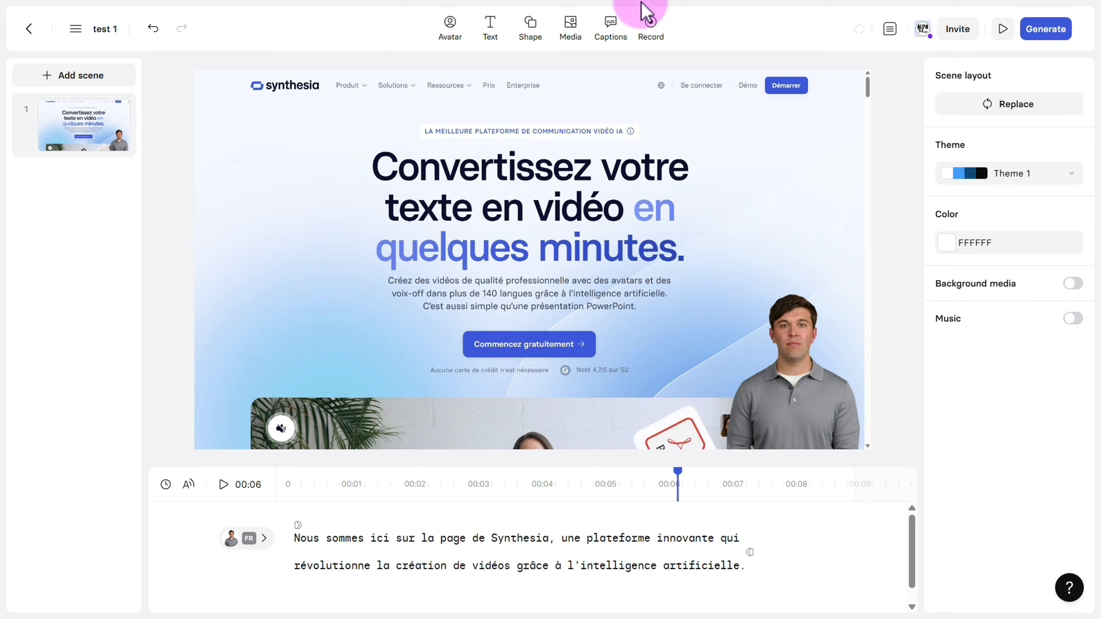
Add an unfilled outlined square and reshape it into a rectangle framing the Synthesia logo in the background image.
{"action": "left_click", "coordinate": [460, 38]}
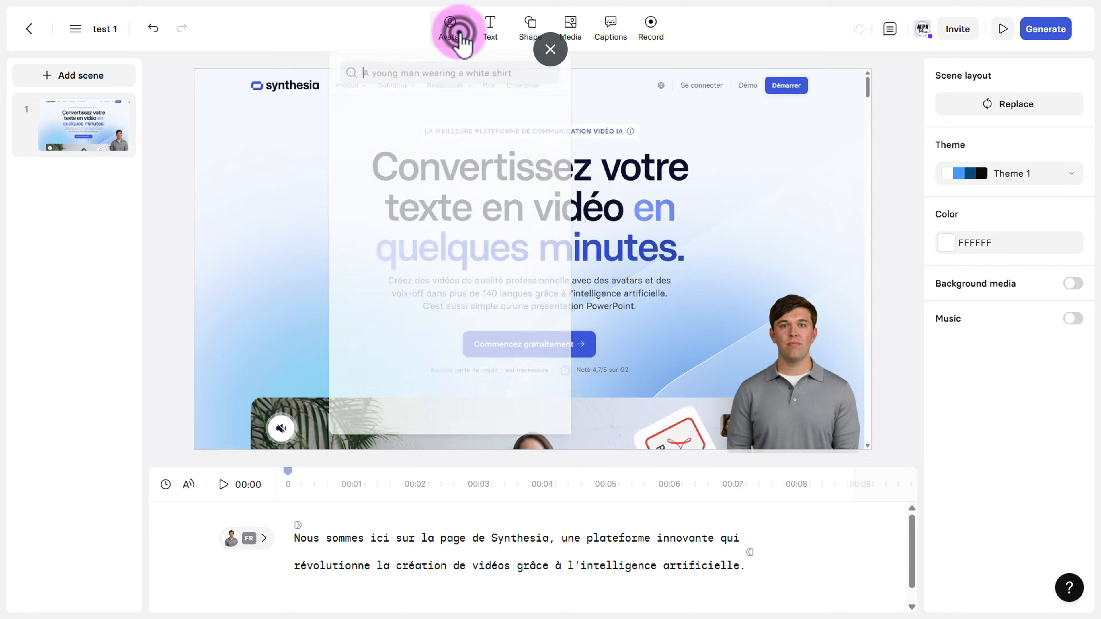
{"action": "left_click", "coordinate": [497, 34]}
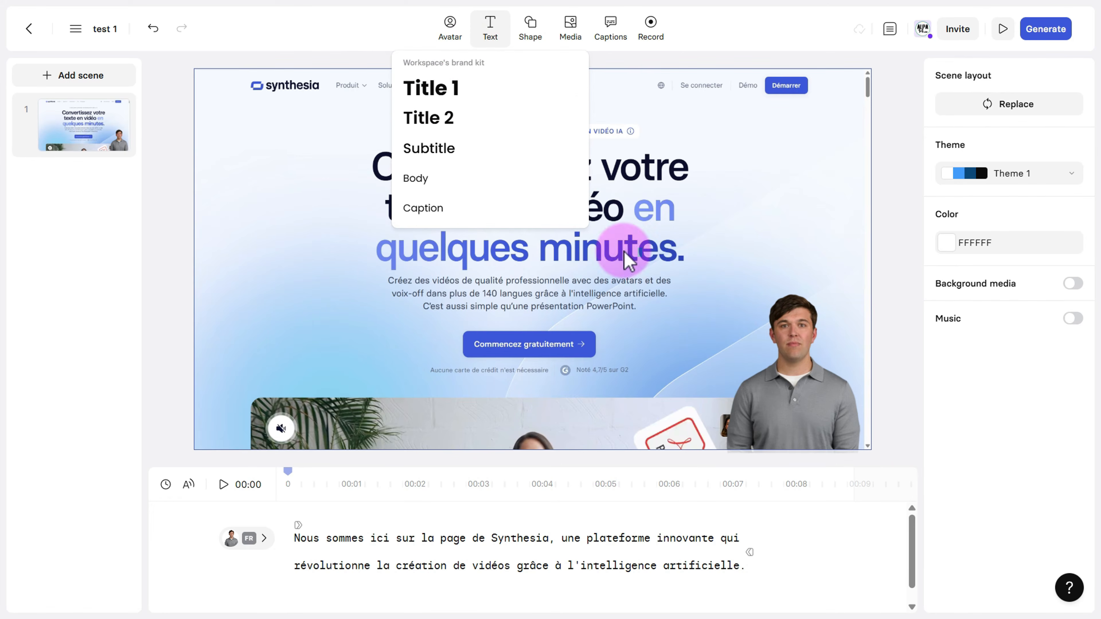
{"action": "left_click", "coordinate": [527, 31]}
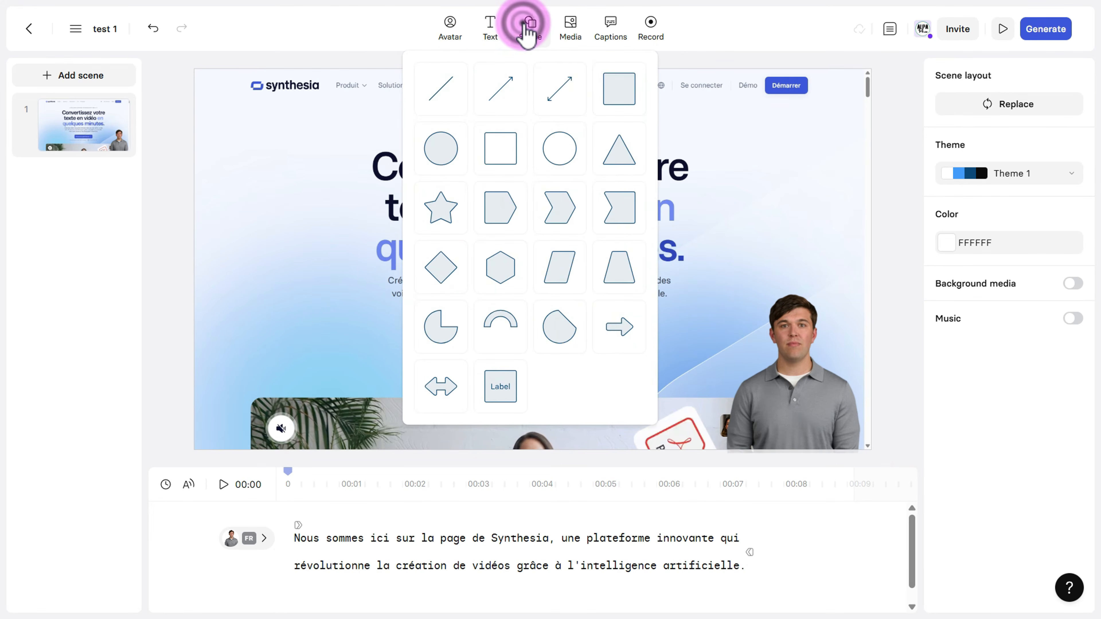
{"action": "left_click", "coordinate": [511, 149]}
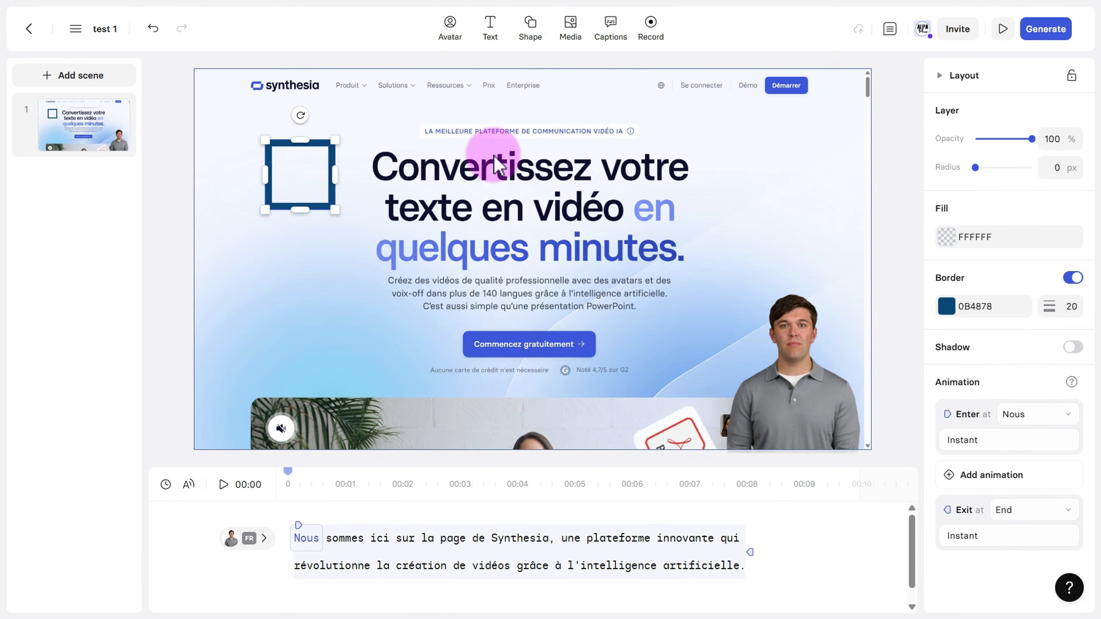
{"action": "left_click_drag", "start_coordinate": [289, 175], "coordinate": [261, 108]}
{"action": "left_click_drag", "start_coordinate": [308, 109], "coordinate": [335, 112]}
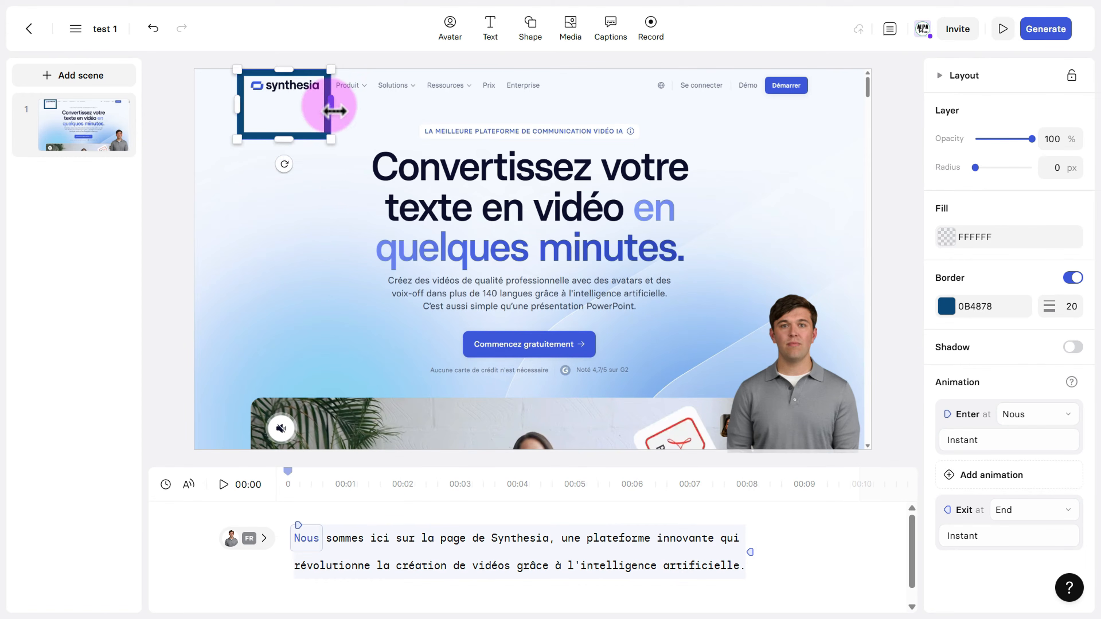
{"action": "left_click_drag", "start_coordinate": [292, 123], "coordinate": [256, 100]}
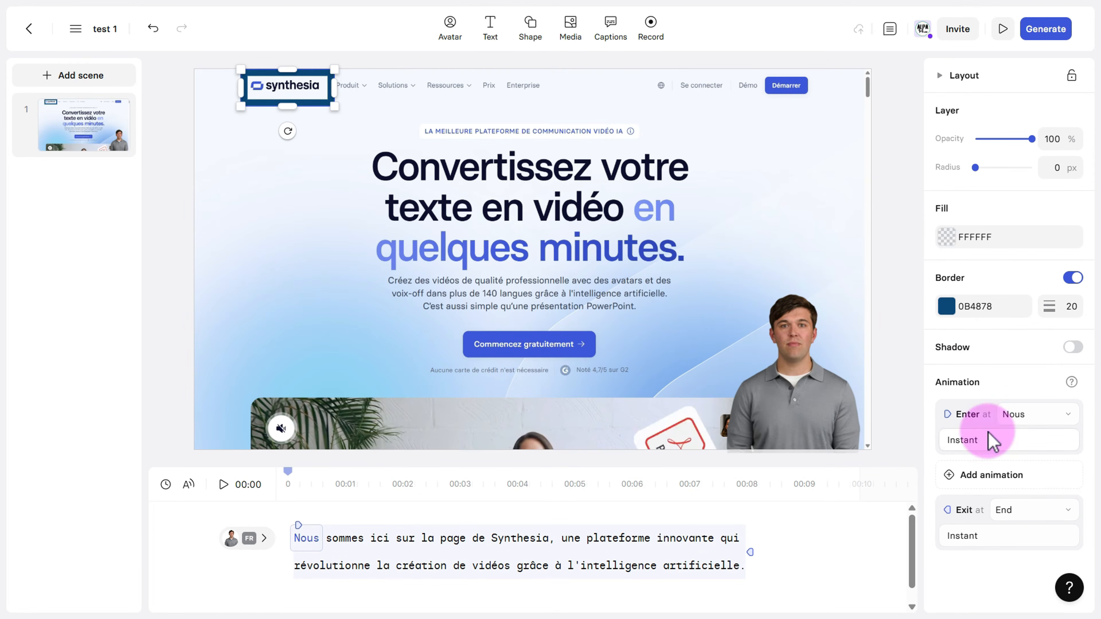
Set the logo frame's border colour to the brand kit's light blue 429BFA and its border width to 10.
{"action": "left_click", "coordinate": [948, 307]}
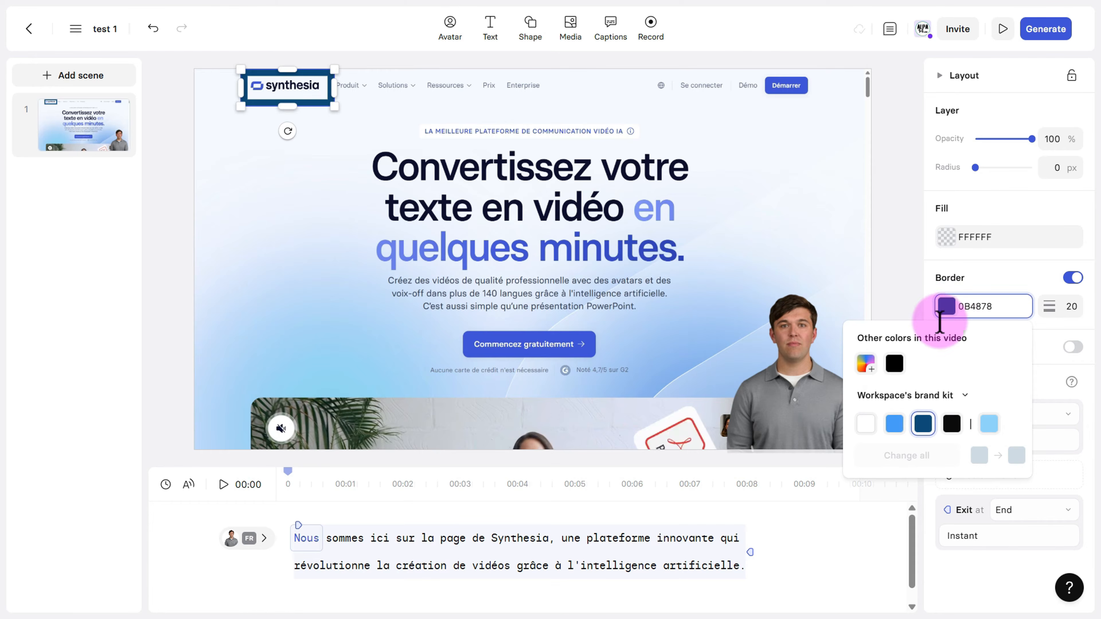
{"action": "left_click", "coordinate": [895, 424]}
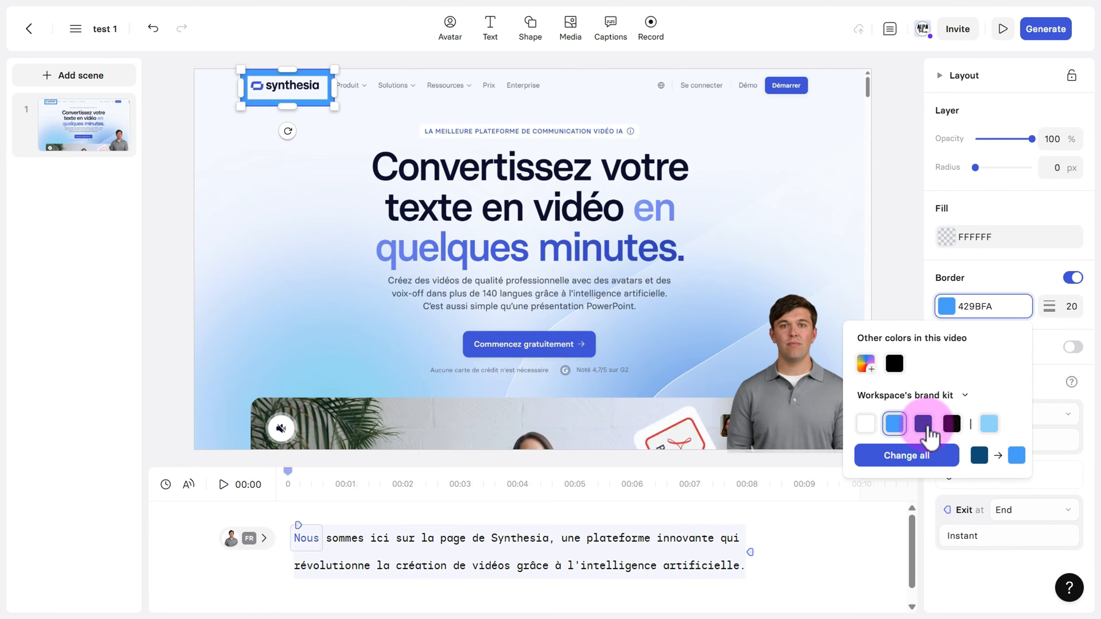
{"action": "left_click", "coordinate": [1067, 306]}
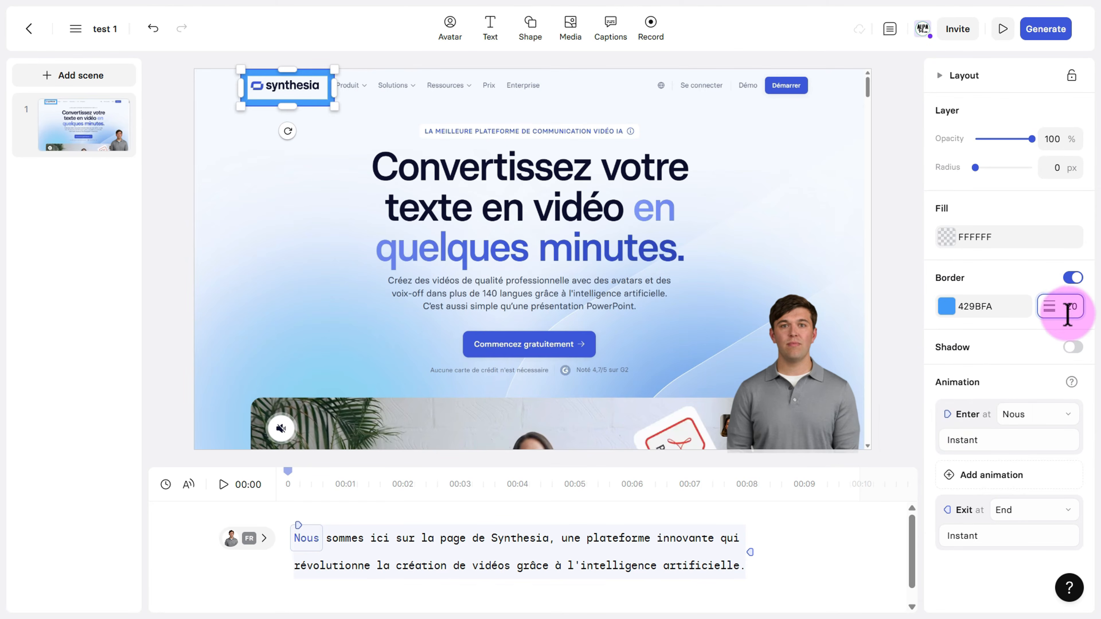
{"action": "key", "text": "BackSpace"}
{"action": "type", "text": "1"}
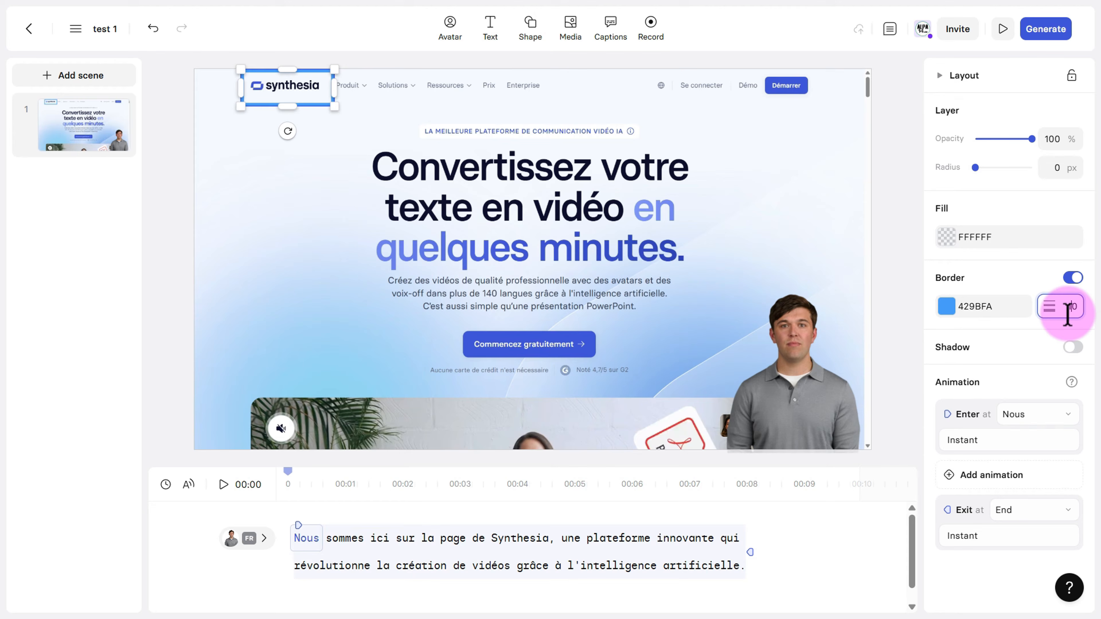
{"action": "left_click", "coordinate": [298, 246]}
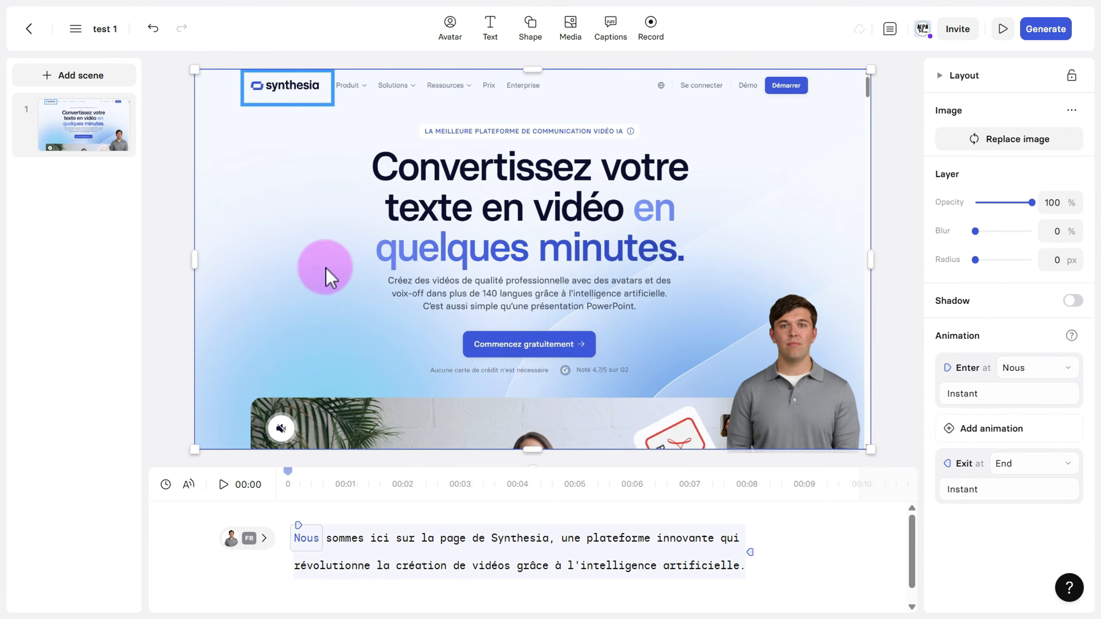
{"action": "left_click", "coordinate": [169, 445]}
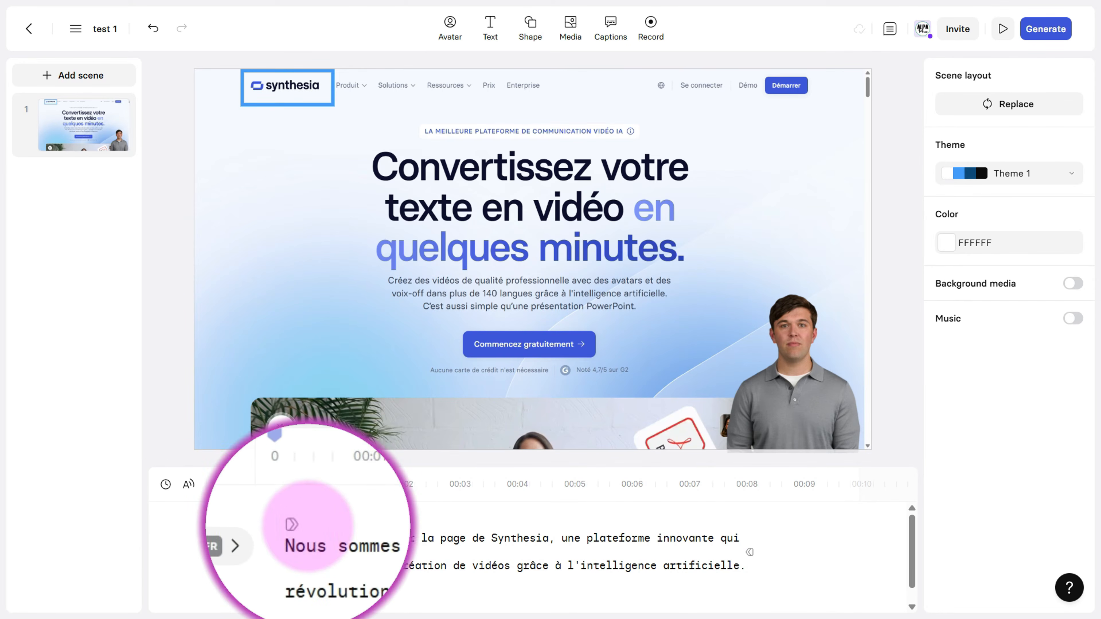
Select the background image, the Finn avatar and the logo frame in turn to examine their entry and exit markers in the script.
{"action": "mouse_move", "coordinate": [302, 529]}
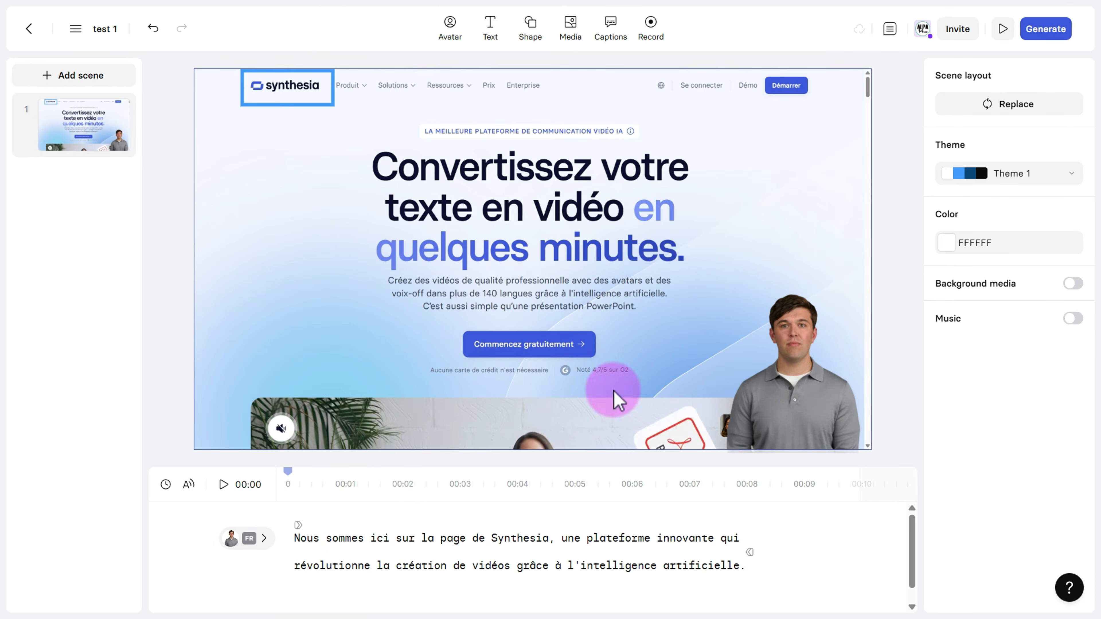
{"action": "left_click", "coordinate": [286, 303]}
{"action": "left_click", "coordinate": [286, 306]}
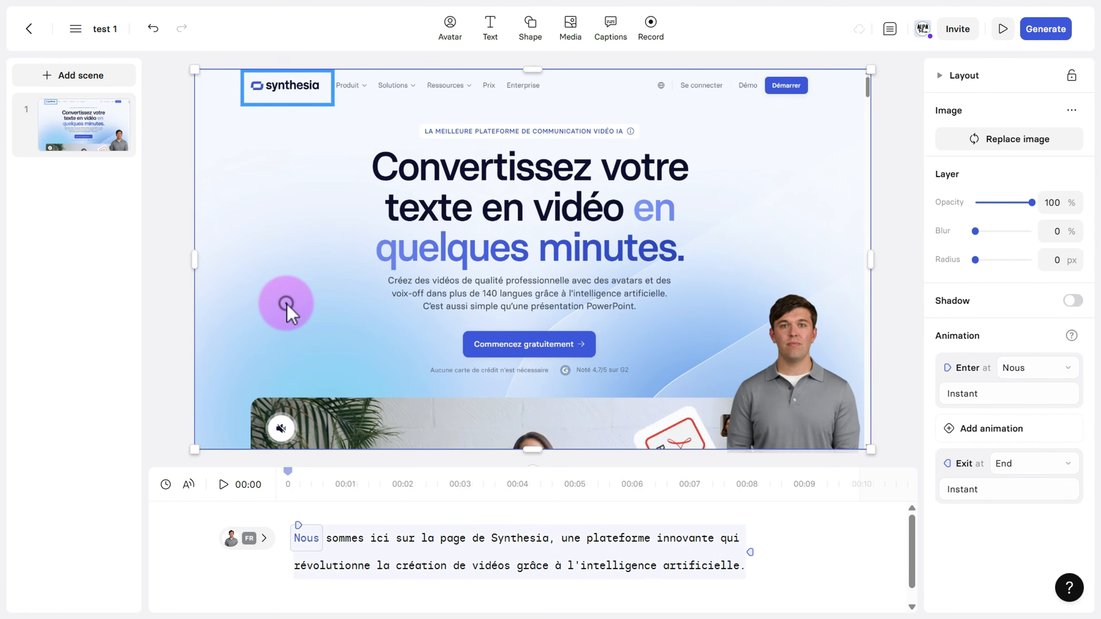
{"action": "left_click", "coordinate": [782, 369]}
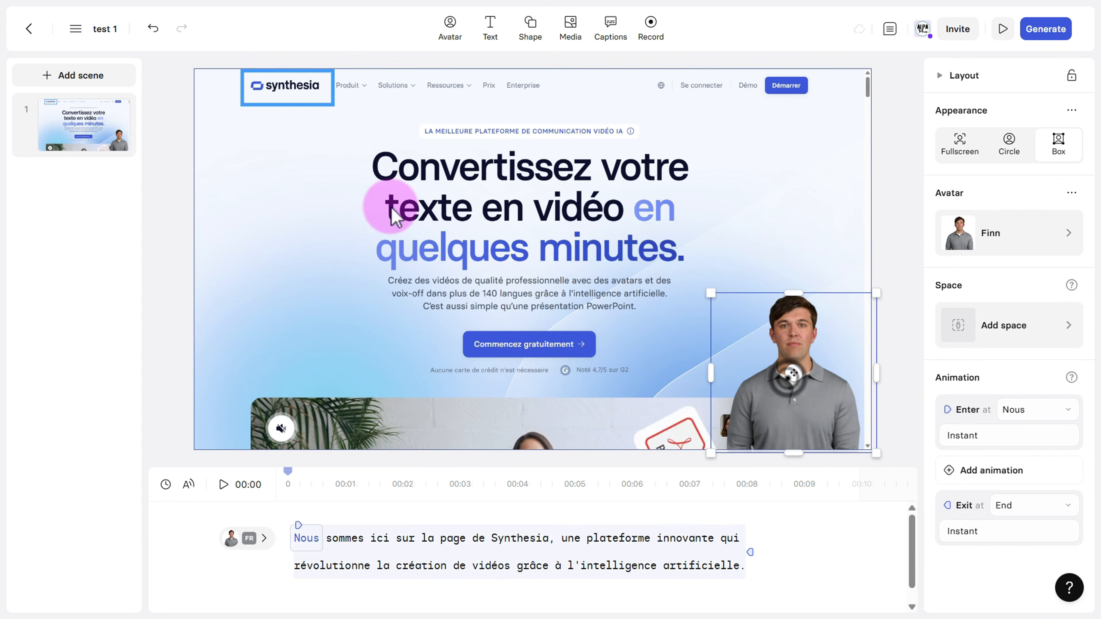
{"action": "left_click", "coordinate": [292, 106]}
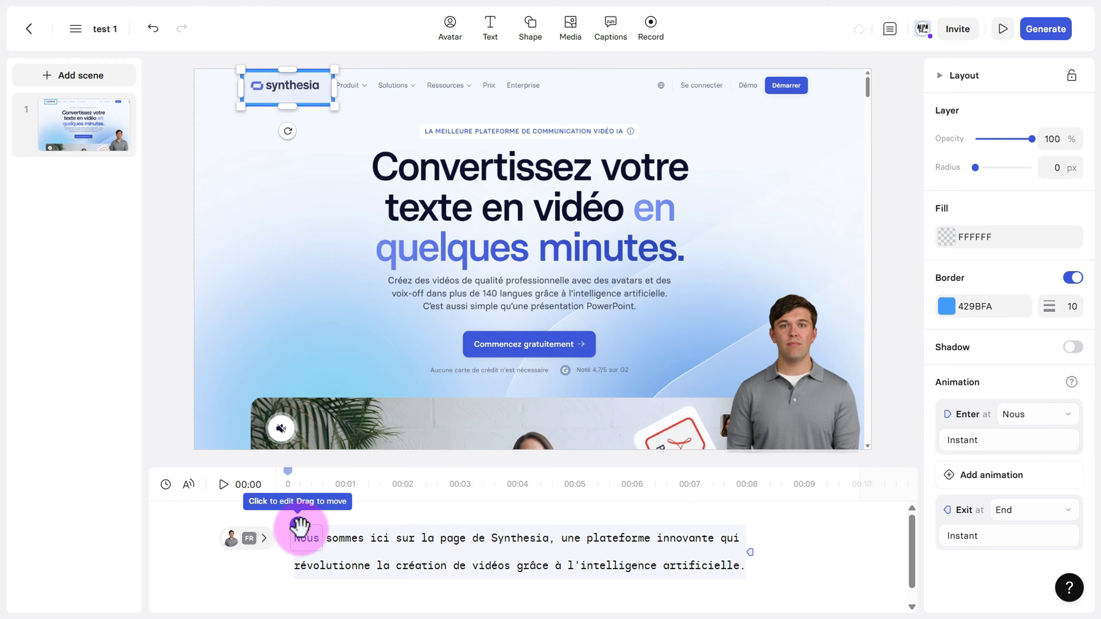
Move the logo frame's entry marker to the word "Synthesia" in the script and preview the scene.
{"action": "left_click_drag", "start_coordinate": [300, 528], "coordinate": [301, 529]}
{"action": "mouse_move", "coordinate": [300, 528]}
{"action": "left_mouse_down"}
{"action": "mouse_move", "coordinate": [307, 539]}
{"action": "mouse_move", "coordinate": [364, 531]}
{"action": "mouse_move", "coordinate": [442, 544]}
{"action": "mouse_move", "coordinate": [513, 542]}
{"action": "mouse_move", "coordinate": [511, 532]}
{"action": "left_mouse_up"}
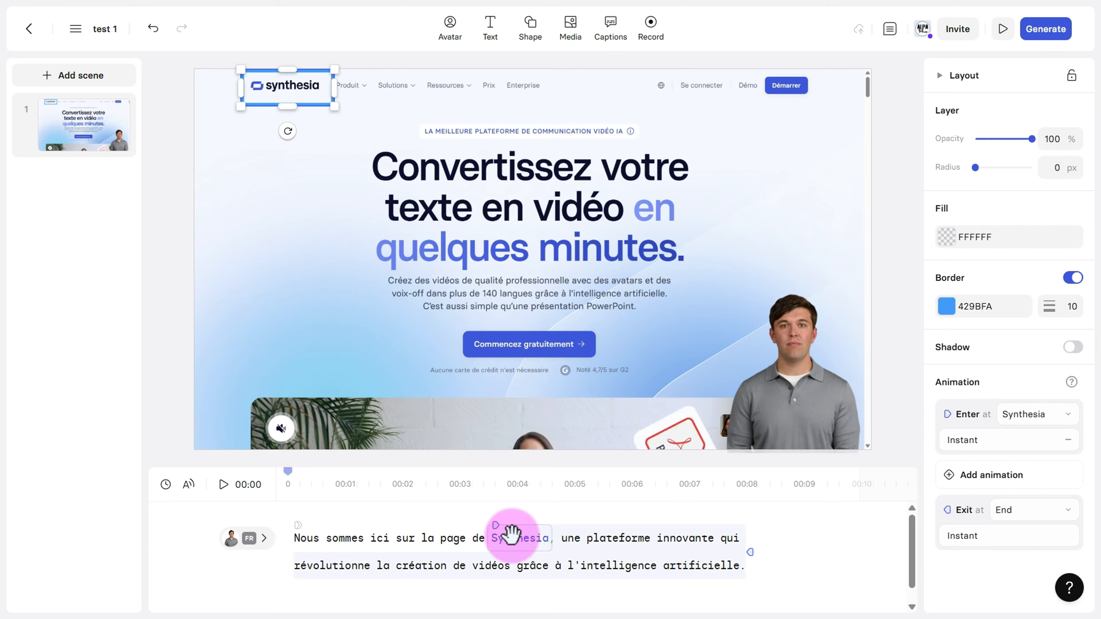
{"action": "left_click", "coordinate": [223, 484]}
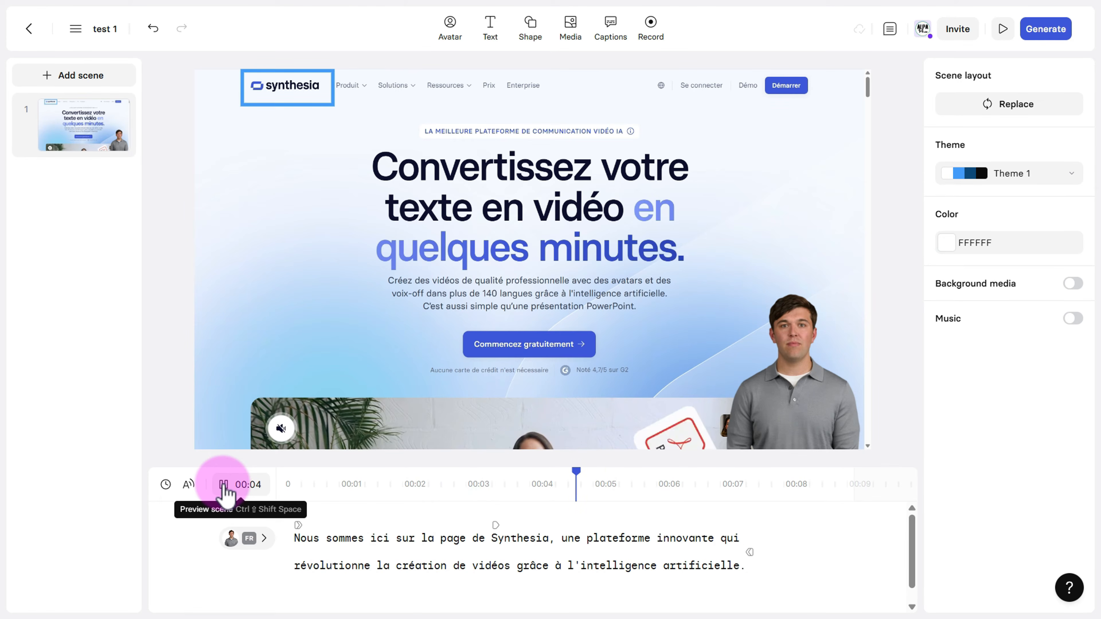
{"action": "left_click", "coordinate": [223, 485]}
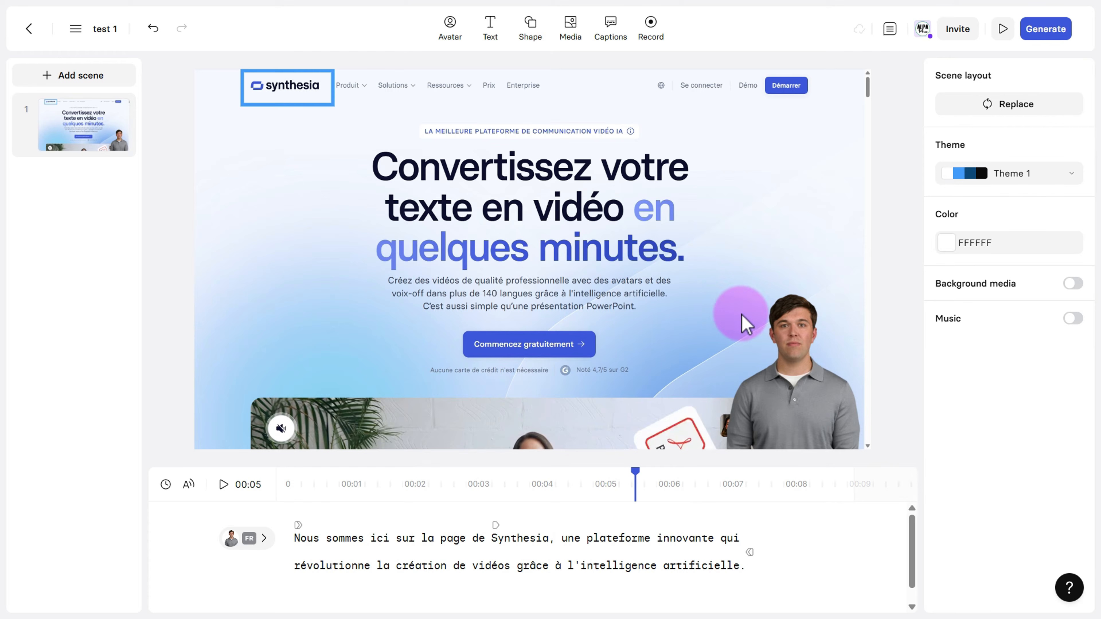
Preview the Finn avatar entering at the word "page" and return its entry marker to the word "Nous".
{"action": "left_click", "coordinate": [503, 391]}
{"action": "left_click", "coordinate": [796, 384]}
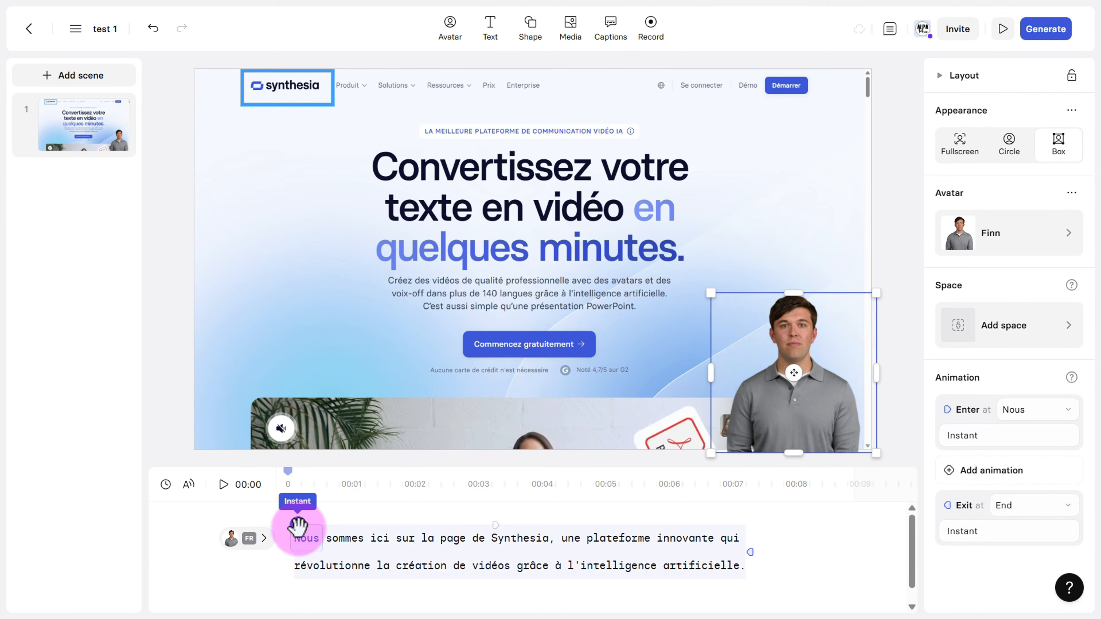
{"action": "left_click_drag", "start_coordinate": [297, 526], "coordinate": [446, 527]}
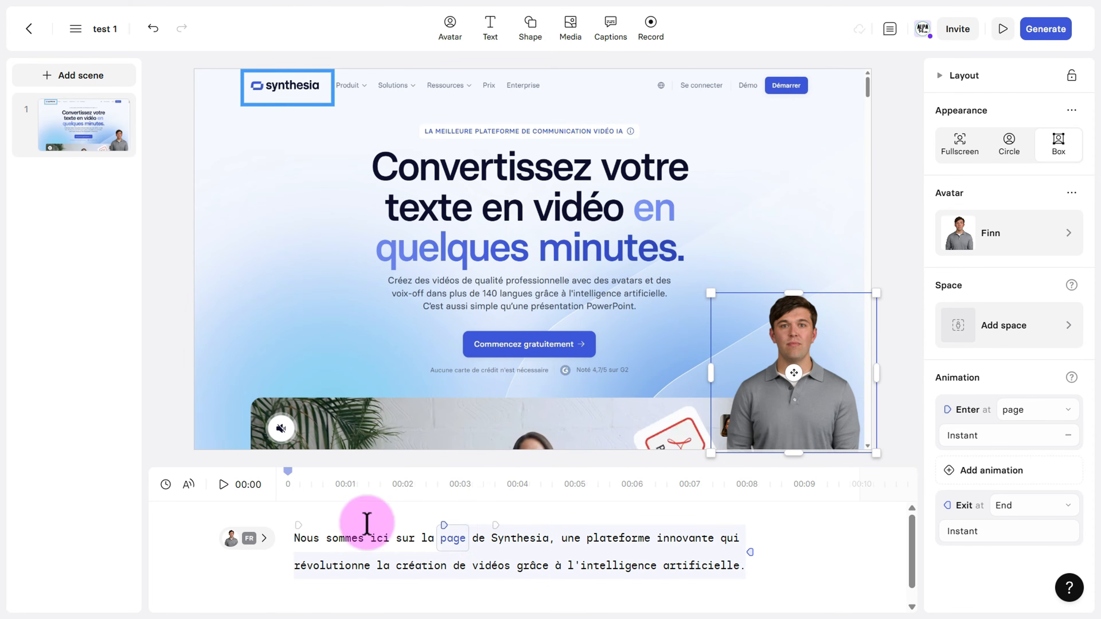
{"action": "left_click", "coordinate": [224, 485]}
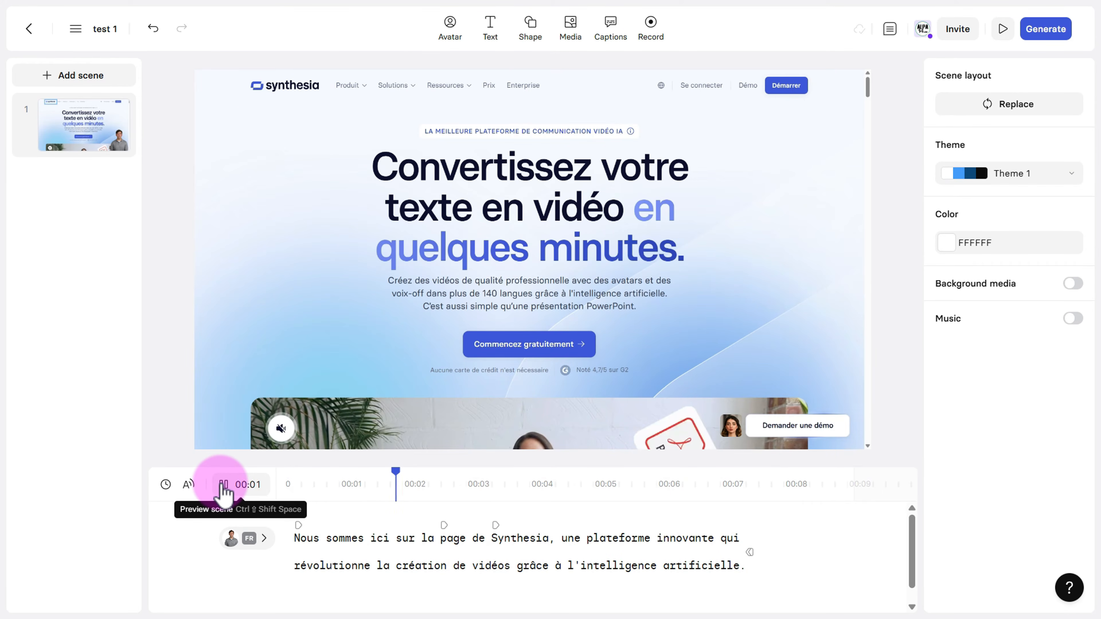
{"action": "left_click", "coordinate": [223, 484]}
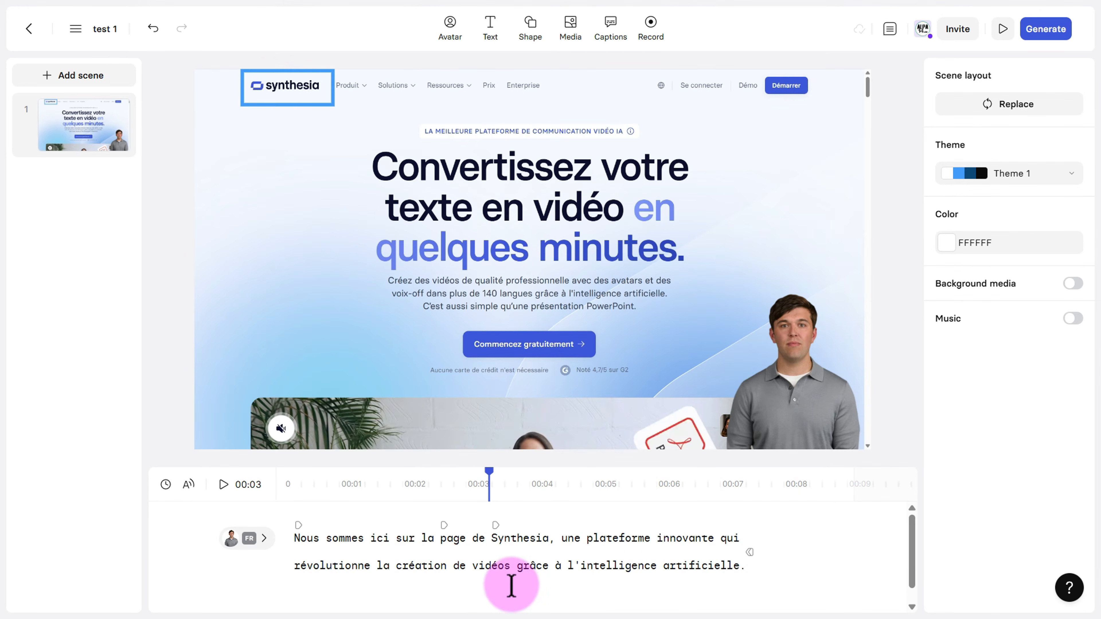
{"action": "left_click", "coordinate": [809, 395]}
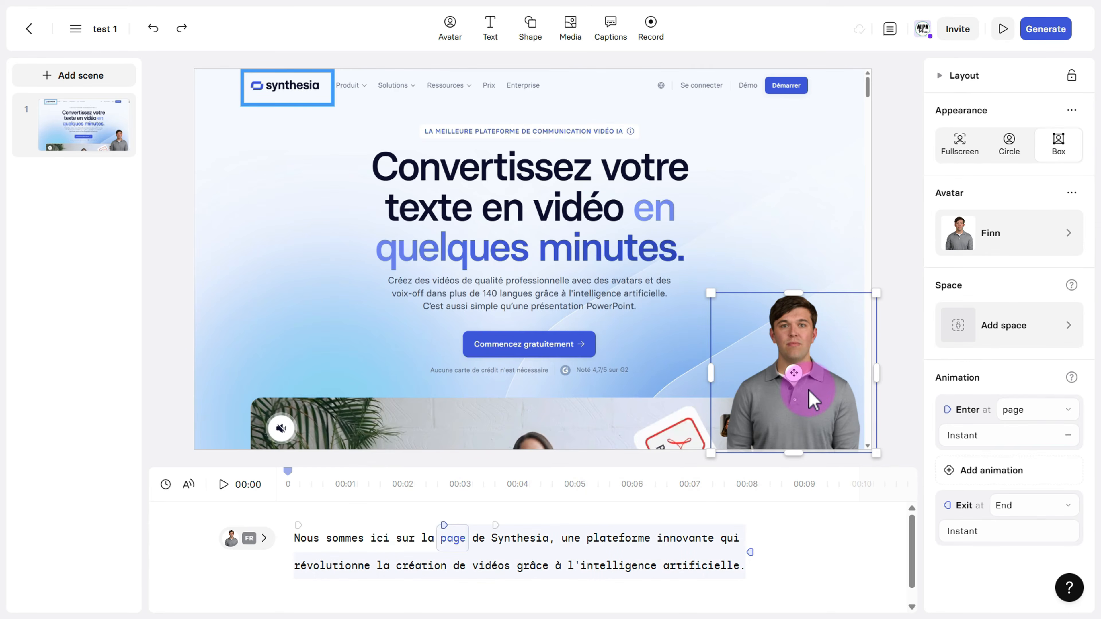
{"action": "mouse_move", "coordinate": [443, 525]}
{"action": "left_mouse_down"}
{"action": "mouse_move", "coordinate": [442, 537]}
{"action": "mouse_move", "coordinate": [303, 530]}
{"action": "left_mouse_up"}
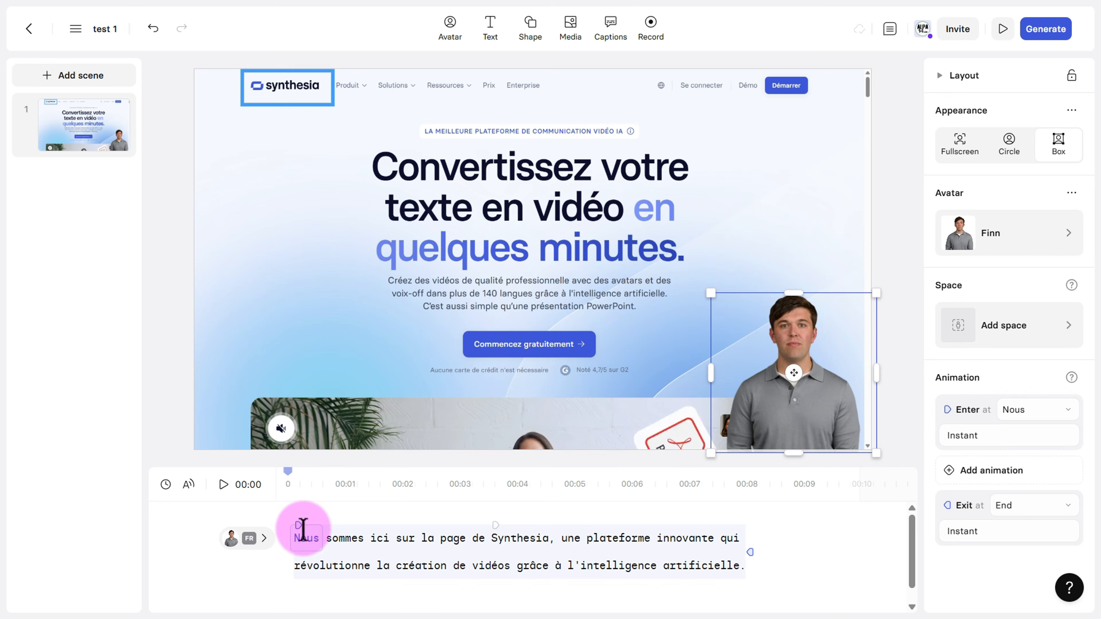
Search Brandfetch for "alpa14" and insert the transparent-background version of the logo into the scene.
{"action": "left_click", "coordinate": [571, 28]}
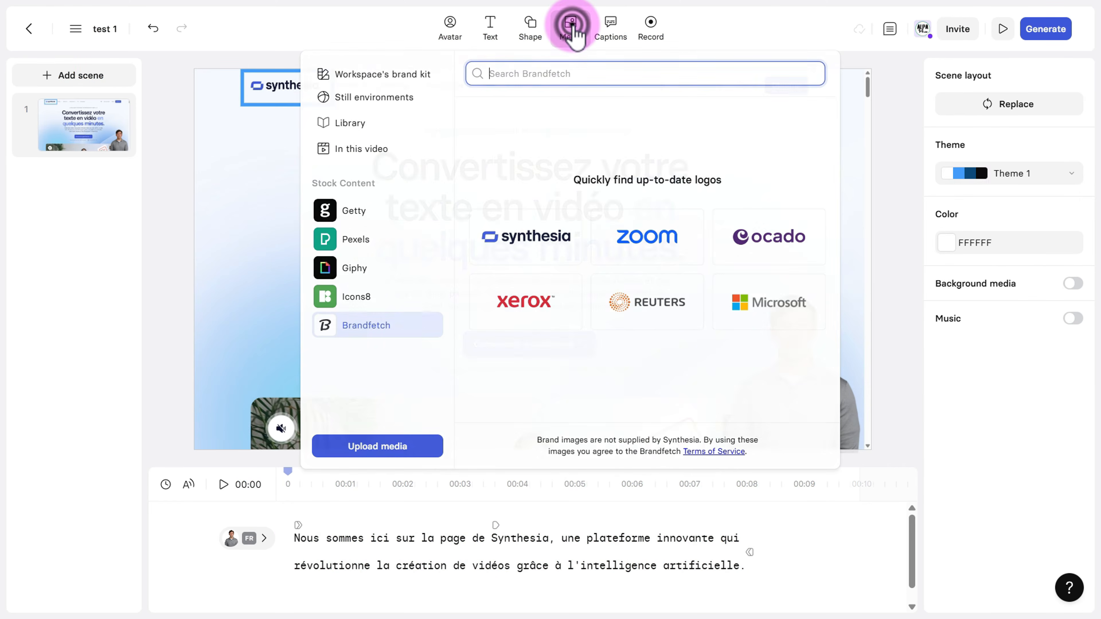
{"action": "left_click", "coordinate": [544, 69]}
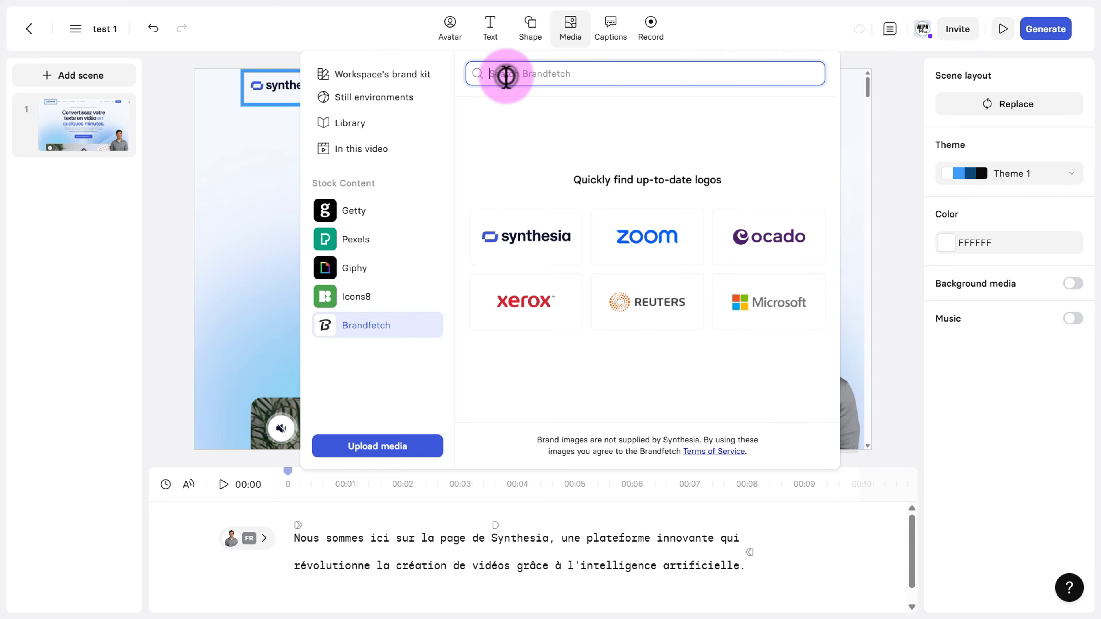
{"action": "type", "text": "alpa14"}
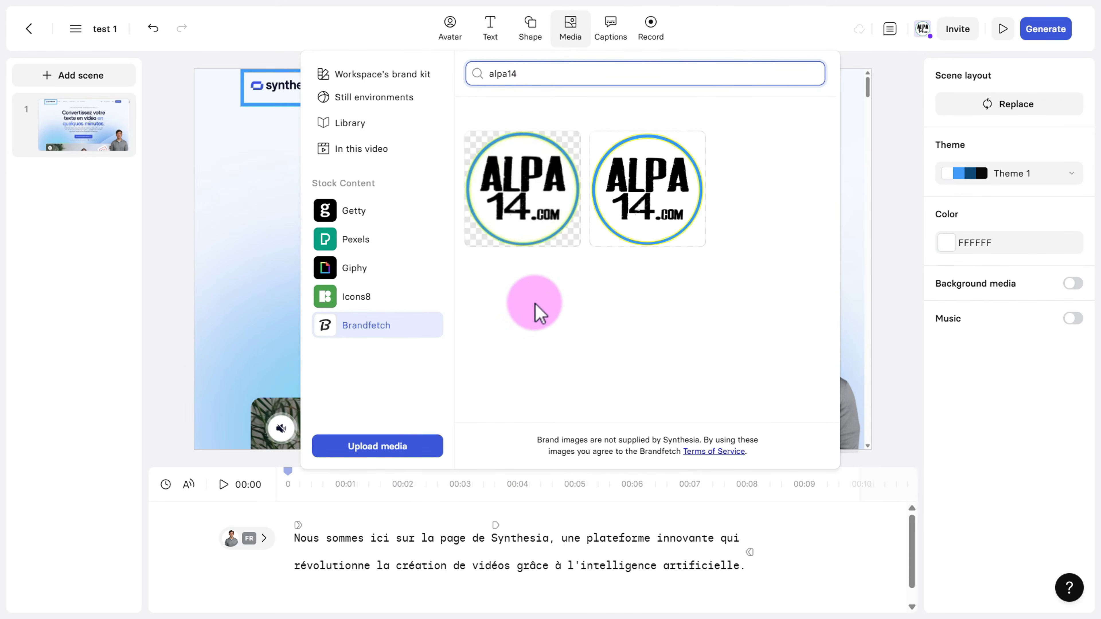
{"action": "left_click", "coordinate": [514, 212]}
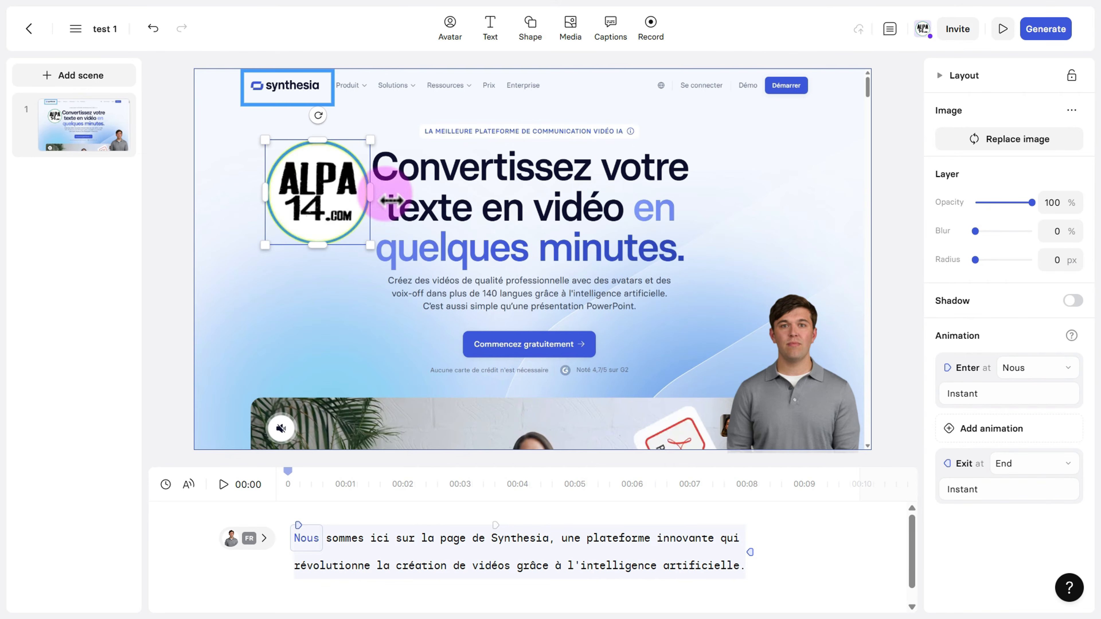
Shrink the ALPA14.com logo and place it in the scene's upper-right area, above the Finn avatar.
{"action": "left_click_drag", "start_coordinate": [309, 177], "coordinate": [865, 156]}
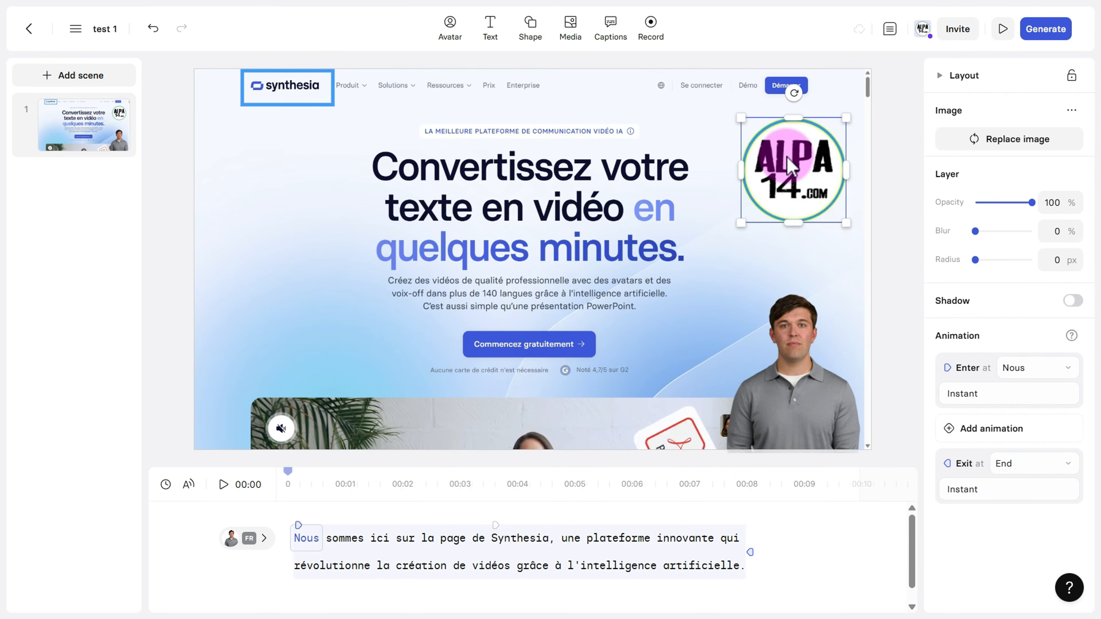
{"action": "left_click_drag", "start_coordinate": [840, 216], "coordinate": [801, 180]}
{"action": "left_click_drag", "start_coordinate": [763, 138], "coordinate": [812, 136]}
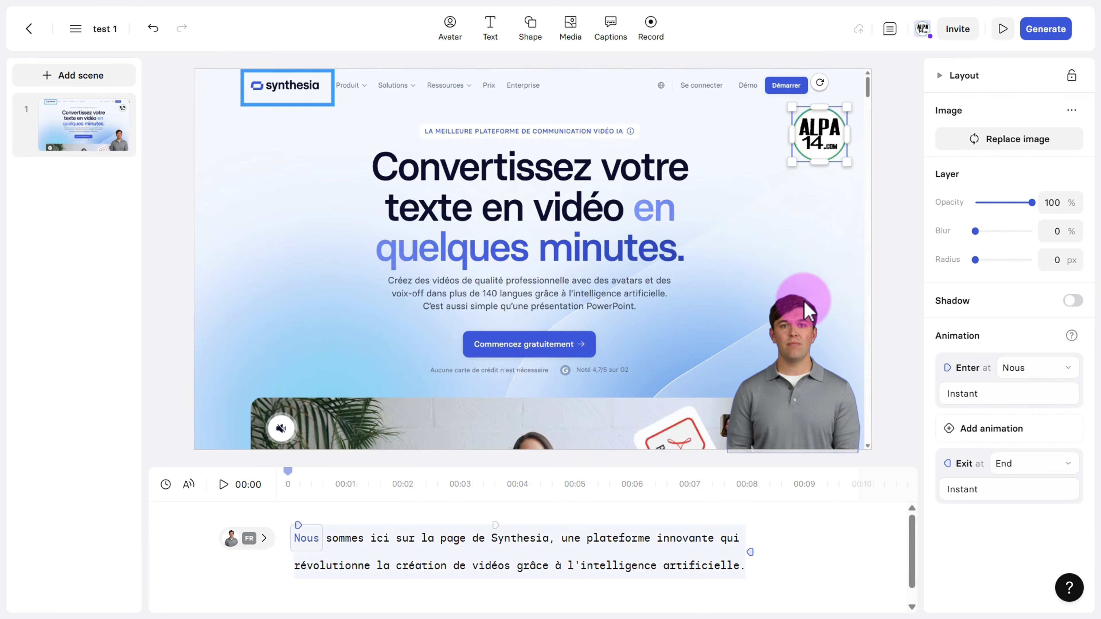
Add captions in the blue-box preset with black word highlighting, shrink them and place them beside the logo frame along the scene's upper edge.
{"action": "left_click", "coordinate": [609, 30]}
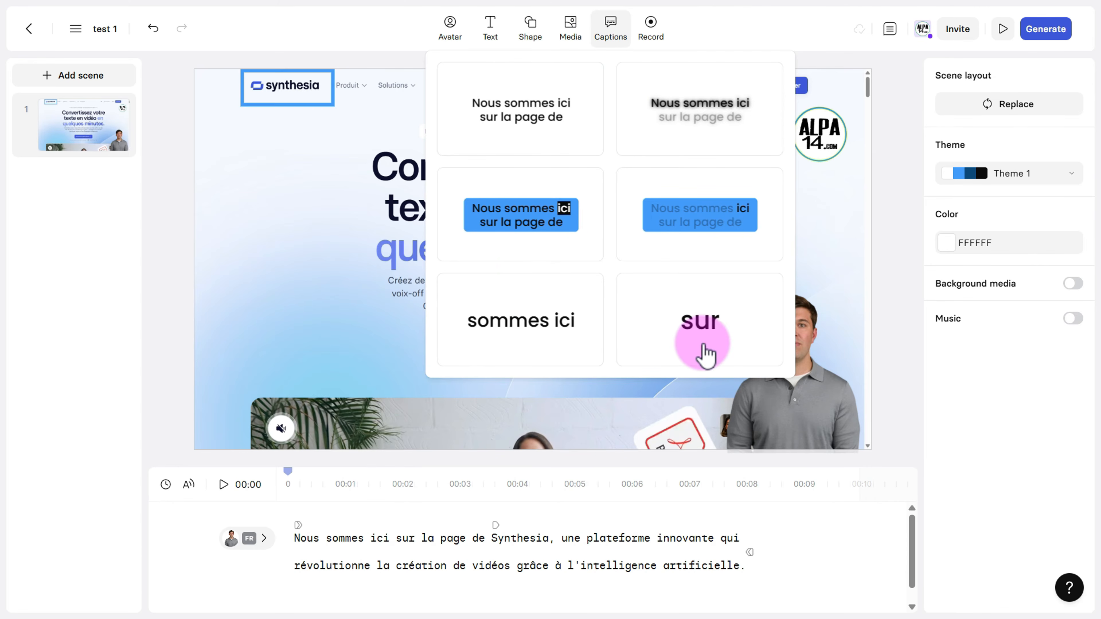
{"action": "left_click", "coordinate": [527, 225]}
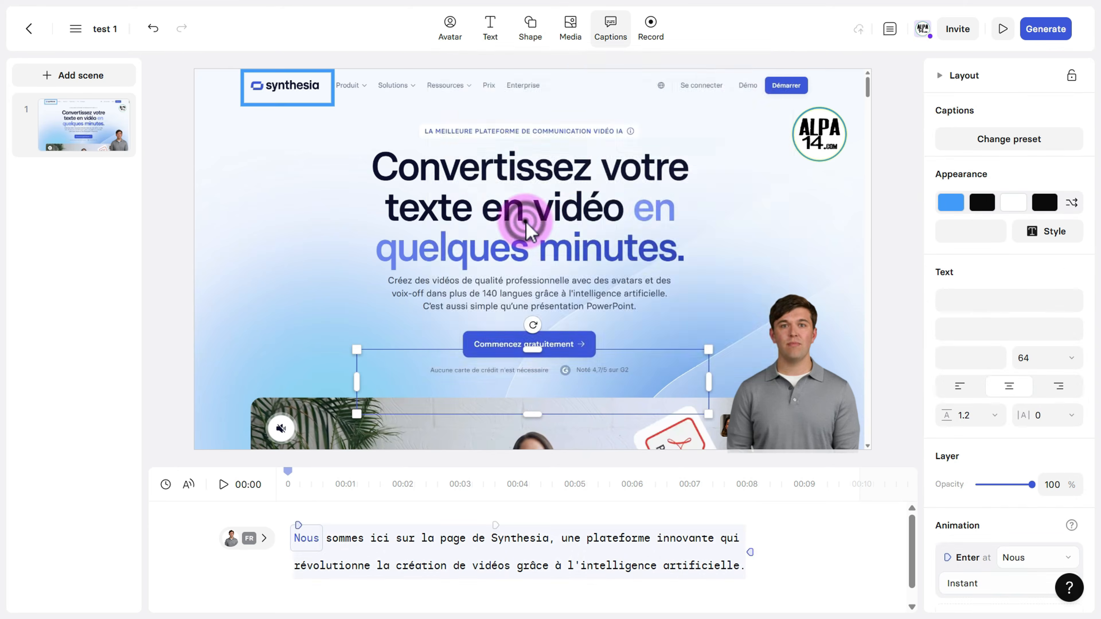
{"action": "left_click_drag", "start_coordinate": [494, 393], "coordinate": [505, 113]}
{"action": "left_click_drag", "start_coordinate": [720, 136], "coordinate": [643, 104]}
{"action": "left_click_drag", "start_coordinate": [521, 110], "coordinate": [576, 117]}
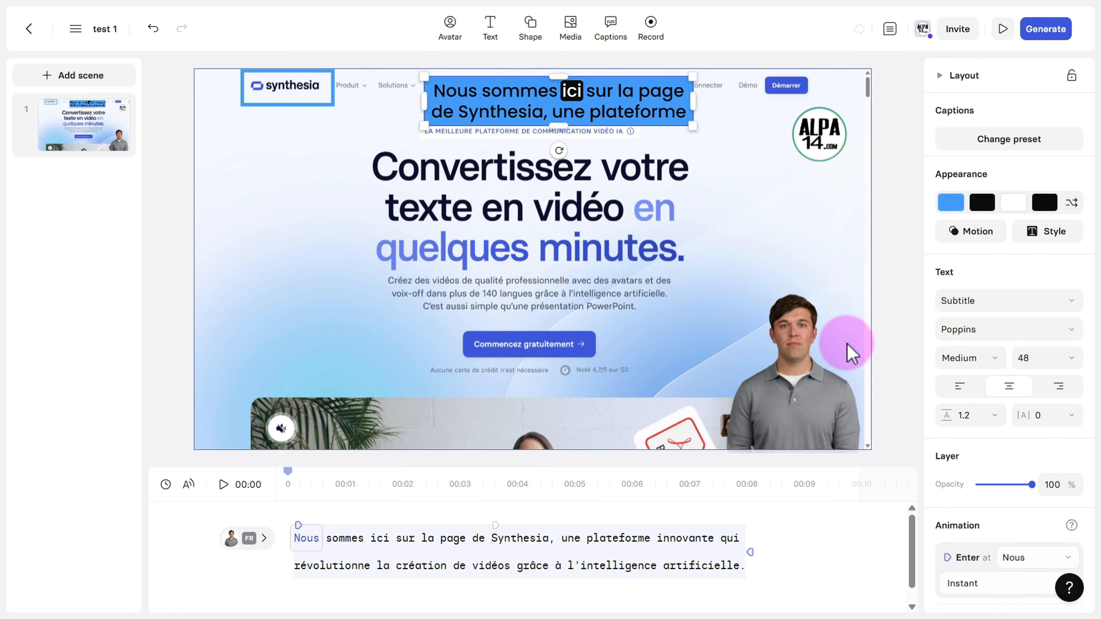
Preview the scene to check the captions against the spoken script.
{"action": "left_click", "coordinate": [224, 484]}
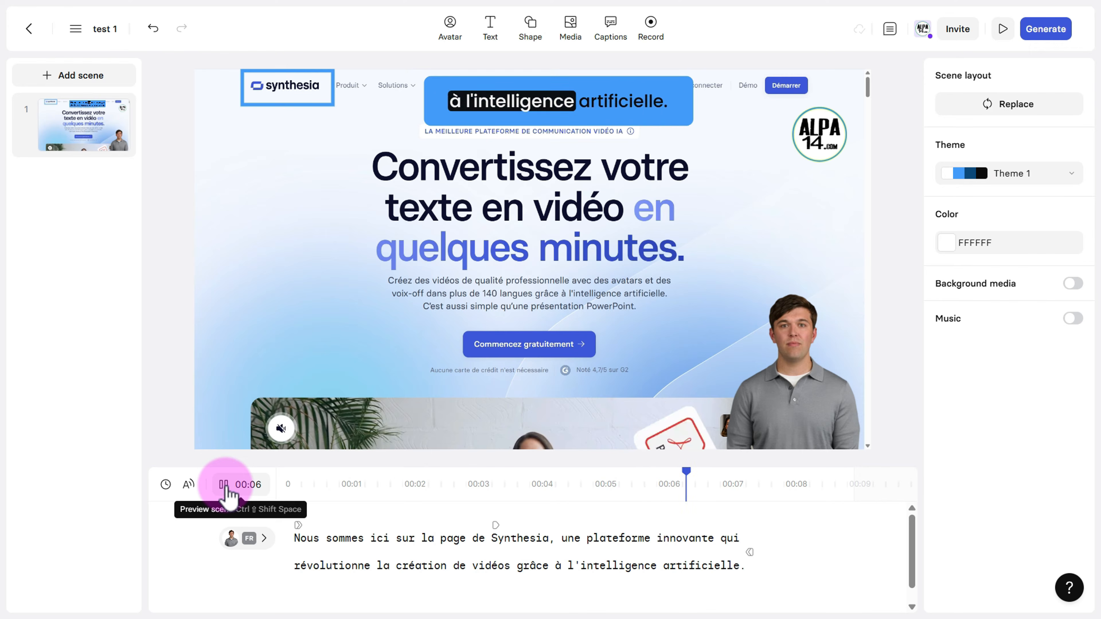
{"action": "left_click", "coordinate": [224, 485]}
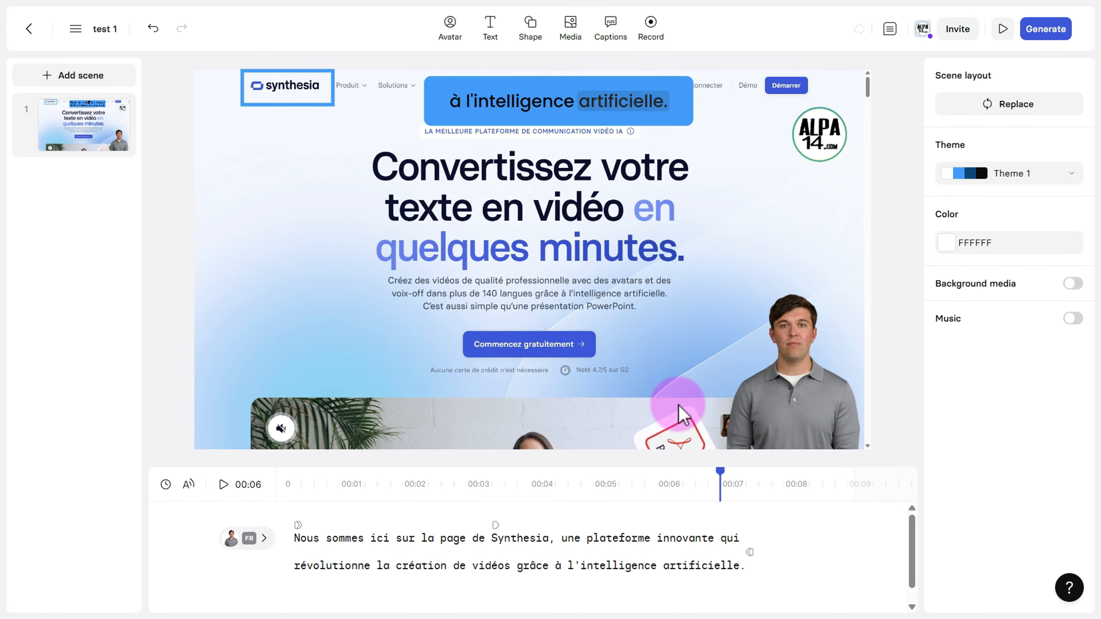
{"action": "left_click", "coordinate": [694, 395]}
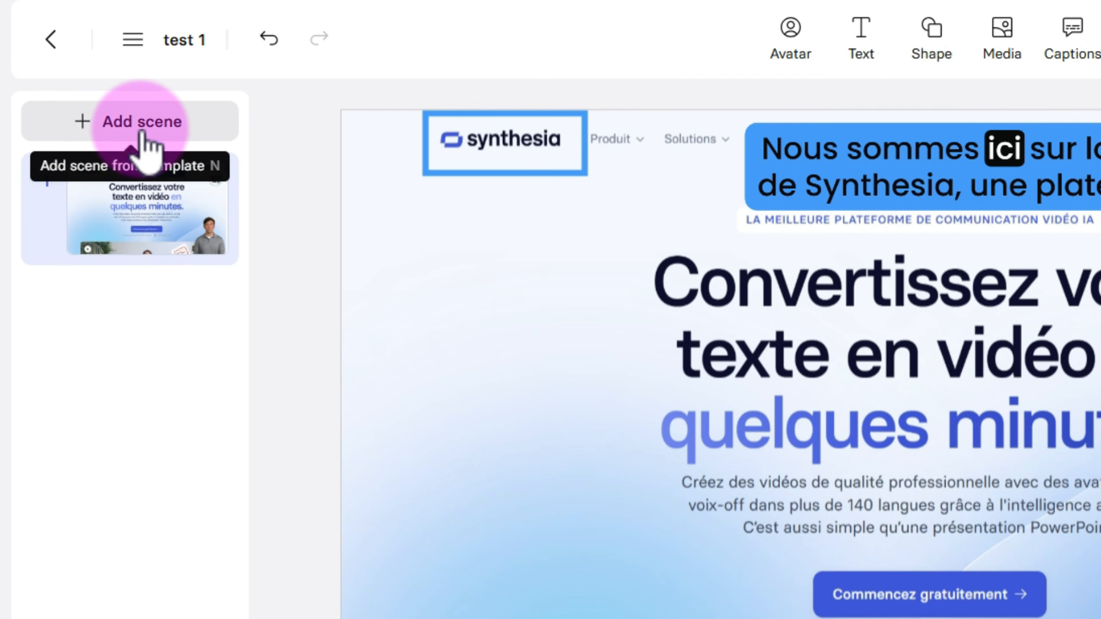
Browse the default template's layouts, try its title-free avatar layout as scene 2, and delete that scene.
{"action": "left_click", "coordinate": [109, 126]}
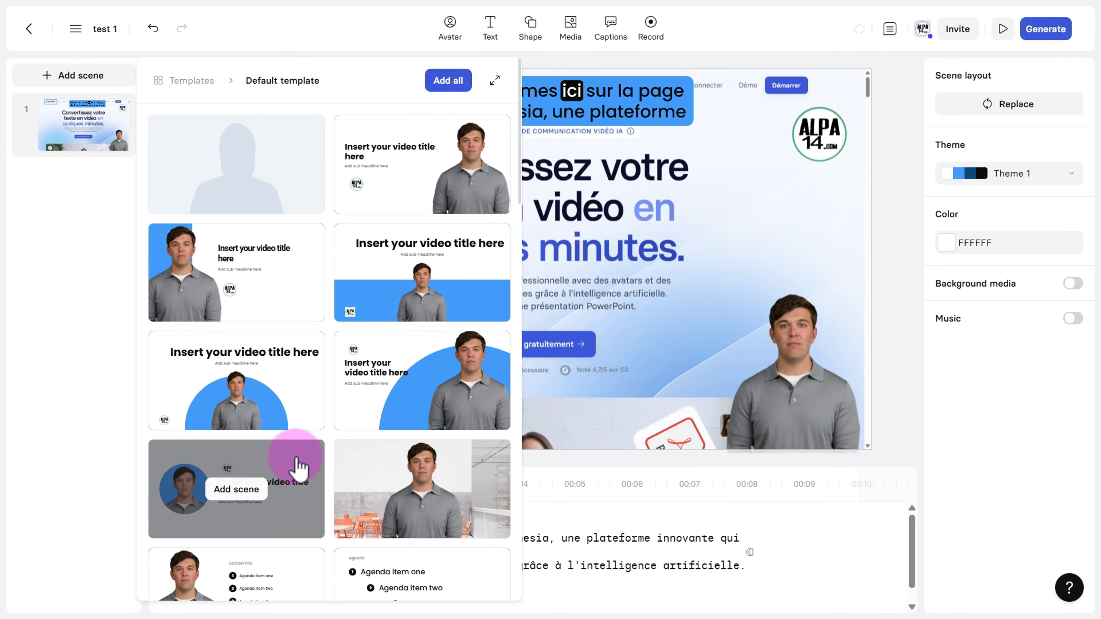
{"action": "scroll", "coordinate": [278, 486], "scroll_direction": "down", "scroll_amount": 2}
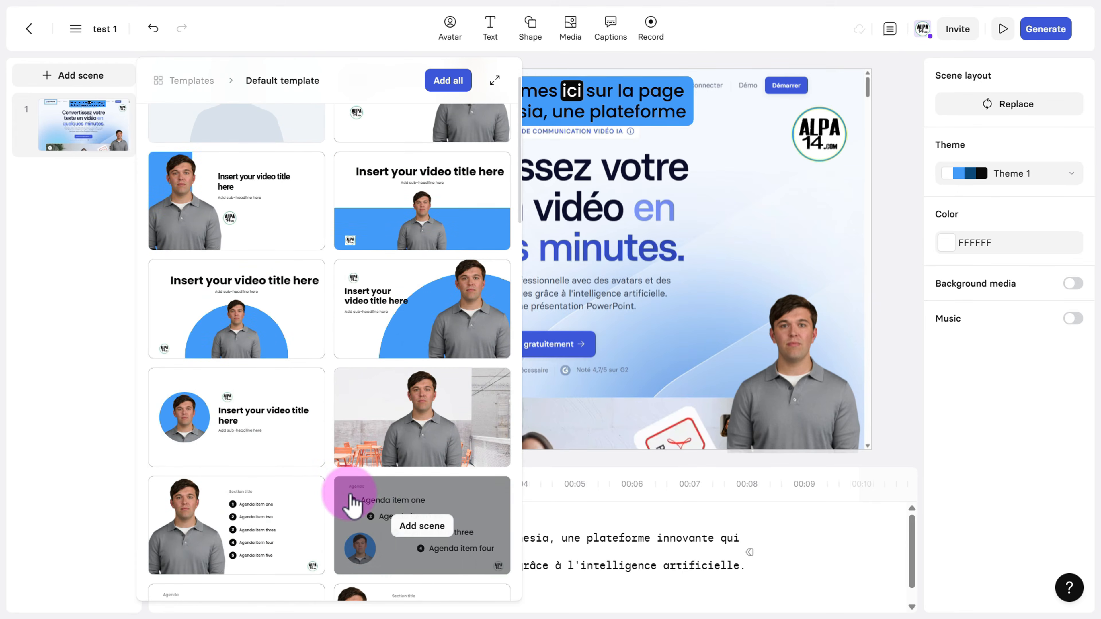
{"action": "scroll", "coordinate": [399, 405], "scroll_direction": "up", "scroll_amount": 2}
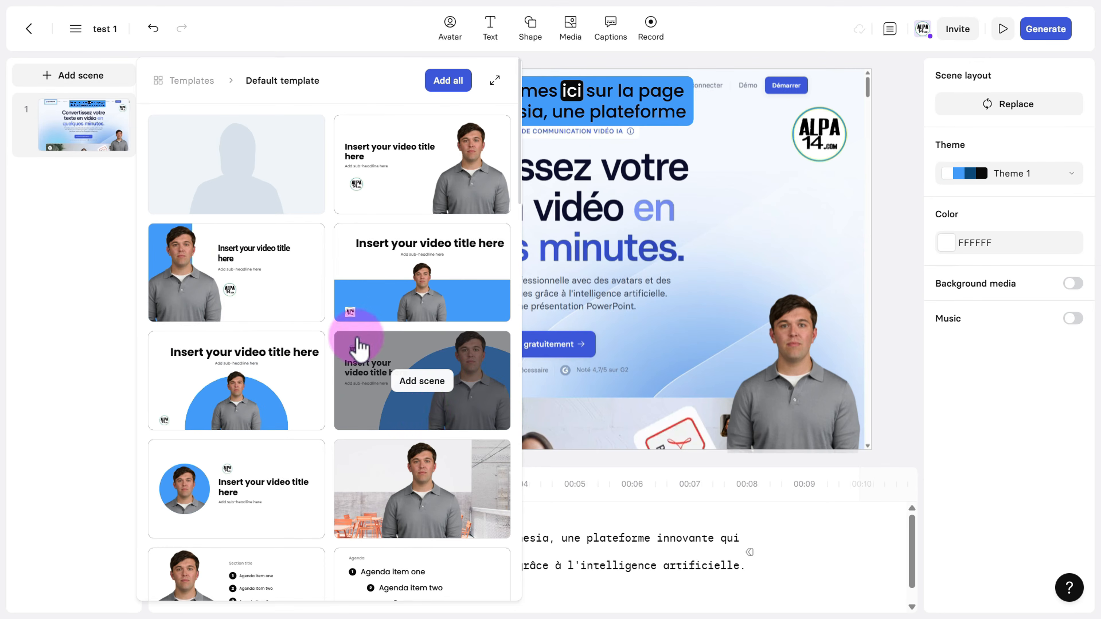
{"action": "scroll", "coordinate": [467, 485], "scroll_direction": "down", "scroll_amount": 5}
{"action": "scroll", "coordinate": [457, 488], "scroll_direction": "down", "scroll_amount": 20}
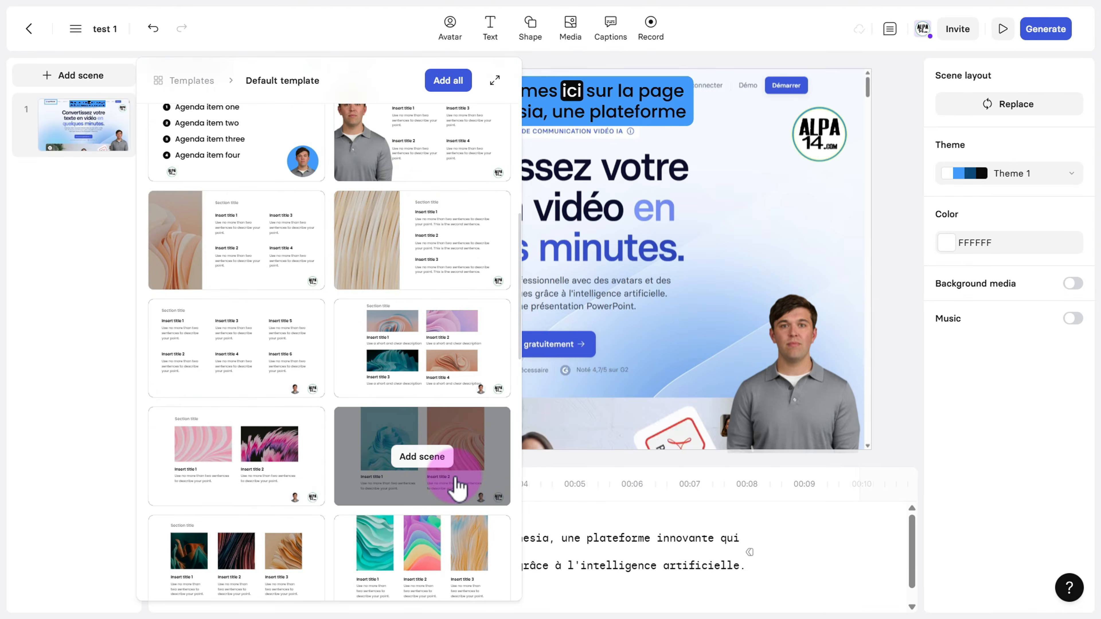
{"action": "scroll", "coordinate": [458, 488], "scroll_direction": "up", "scroll_amount": 20}
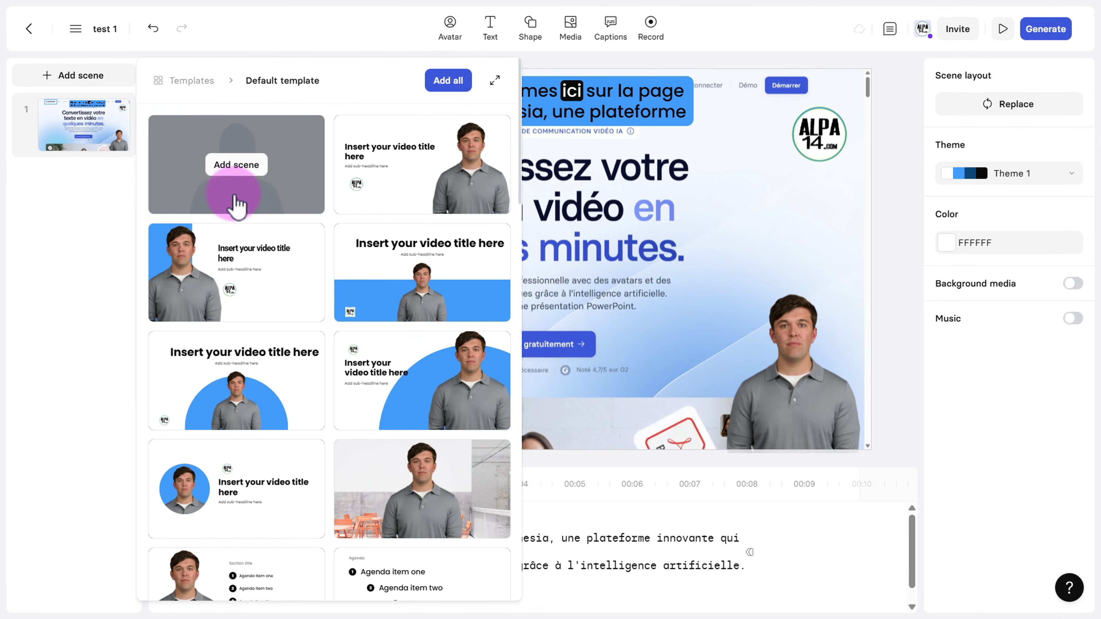
{"action": "left_click", "coordinate": [234, 167]}
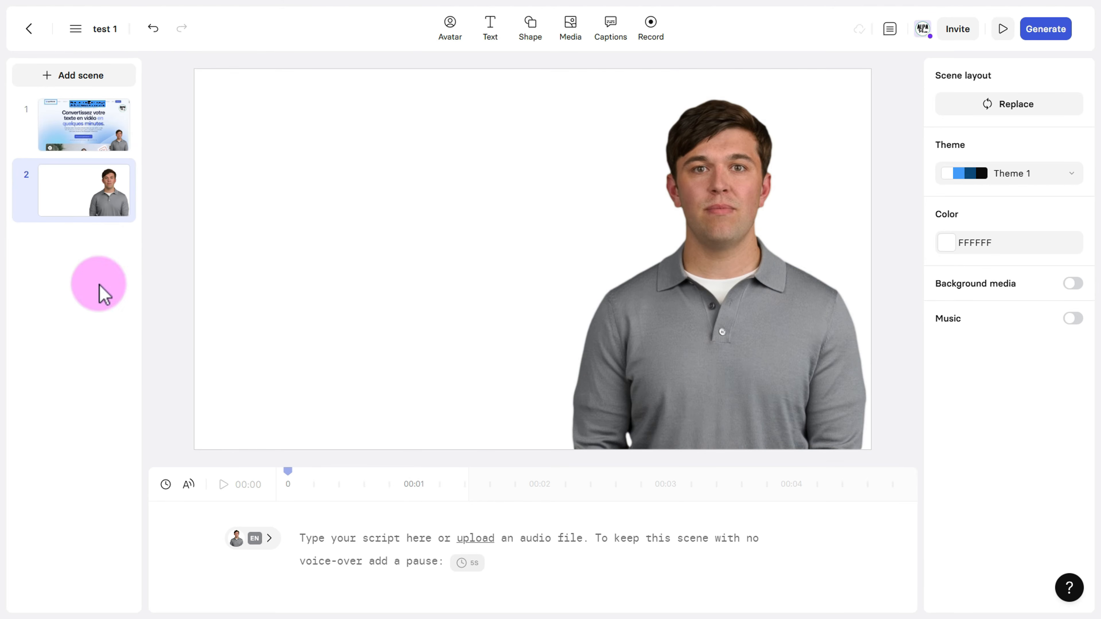
{"action": "right_click", "coordinate": [92, 189]}
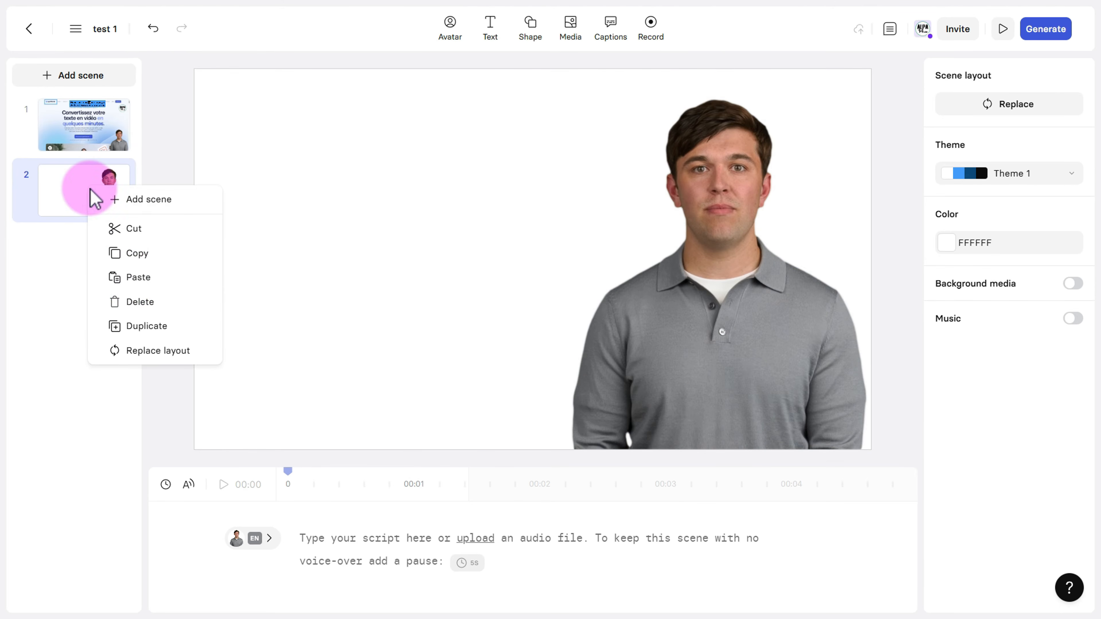
{"action": "left_click", "coordinate": [139, 302]}
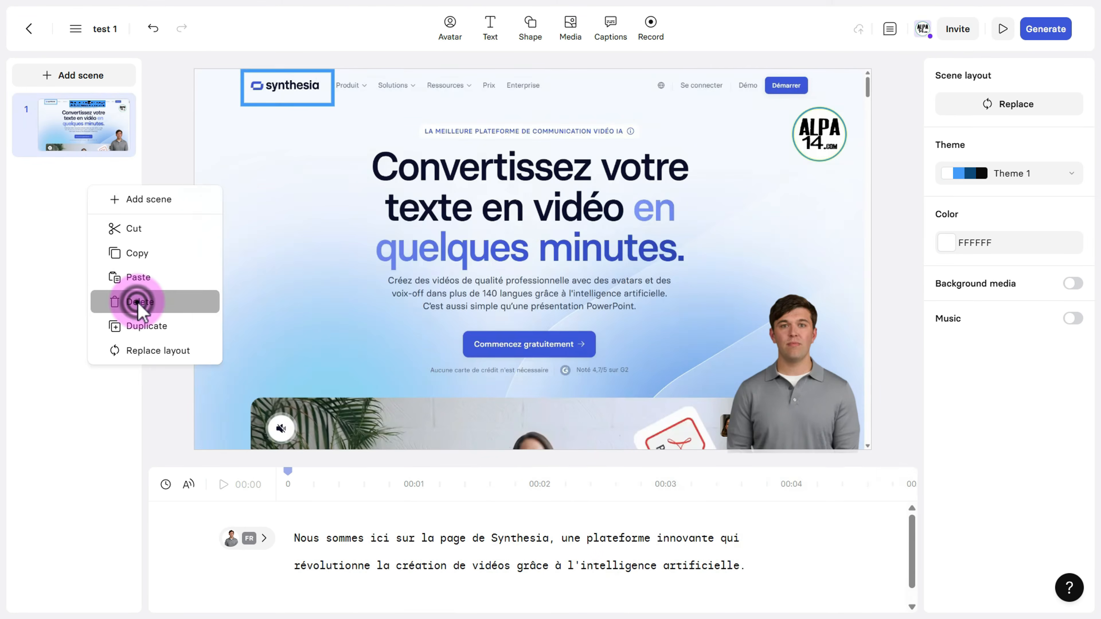
Duplicate scene 1 and replace the copy's script with French text about Synthesia creating professional videos from simple text without camera, microphone or technical skills.
{"action": "right_click", "coordinate": [79, 142]}
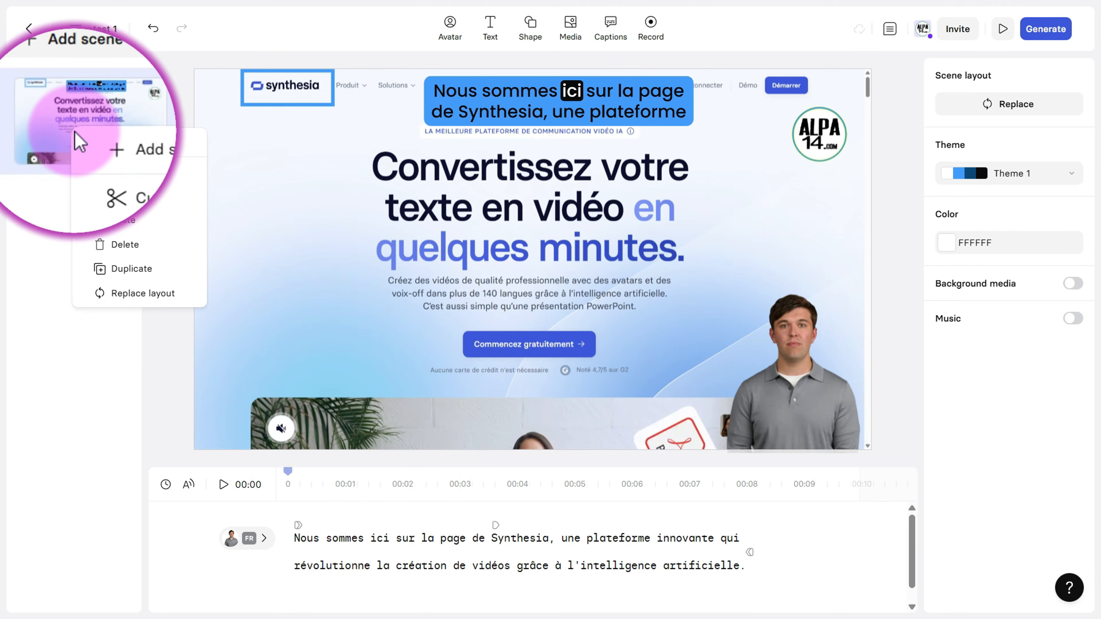
{"action": "left_click", "coordinate": [124, 269]}
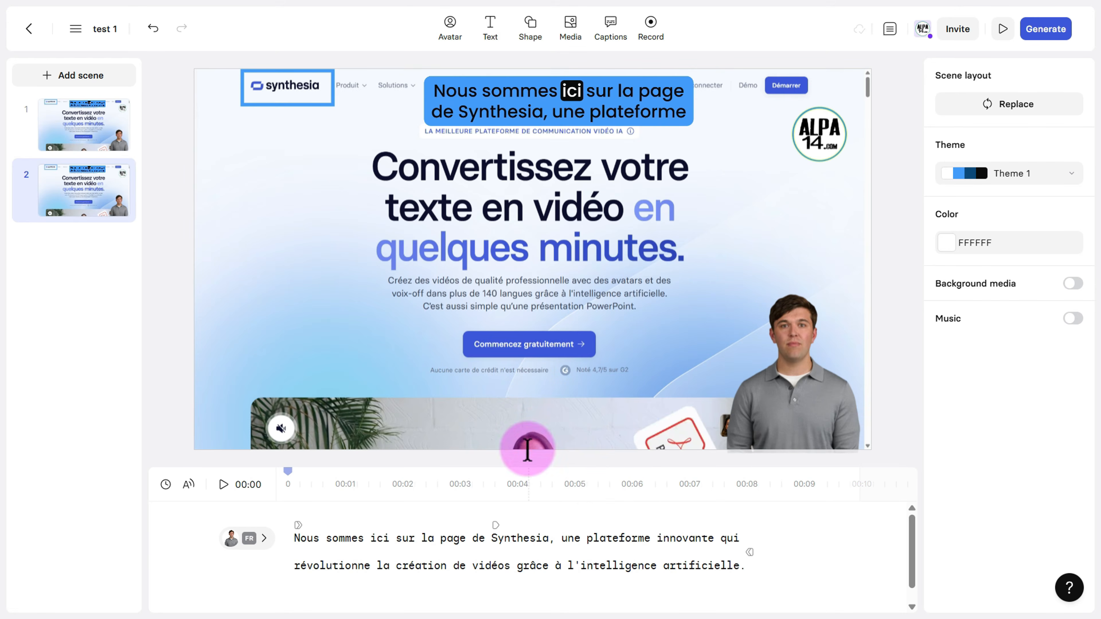
{"action": "left_click", "coordinate": [415, 551]}
{"action": "left_click", "coordinate": [294, 538]}
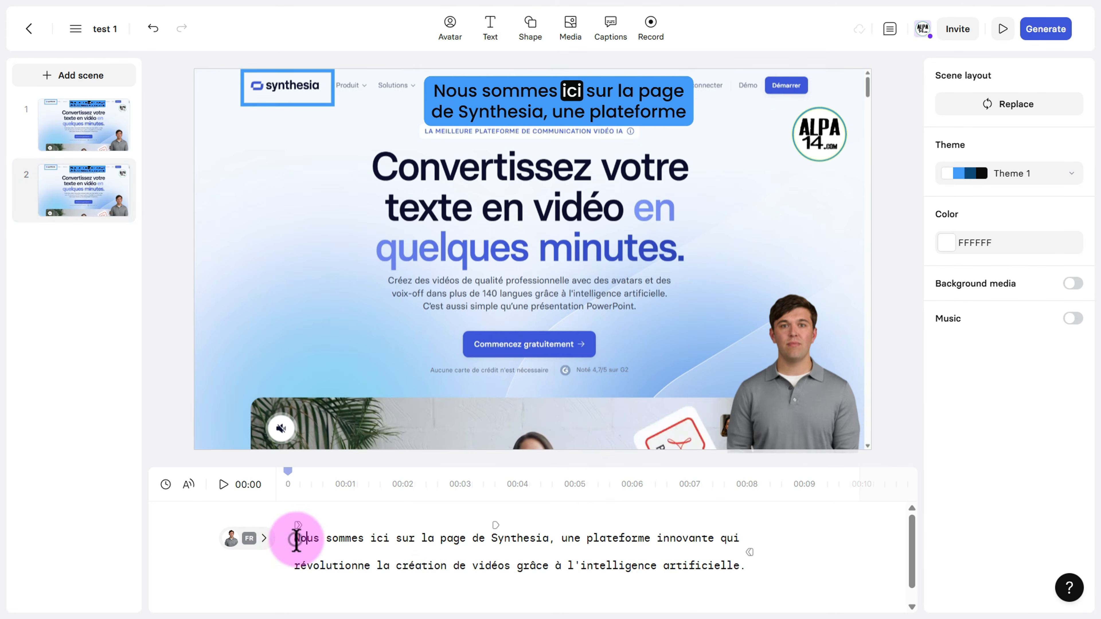
{"action": "left_click", "coordinate": [745, 568], "text": "shift"}
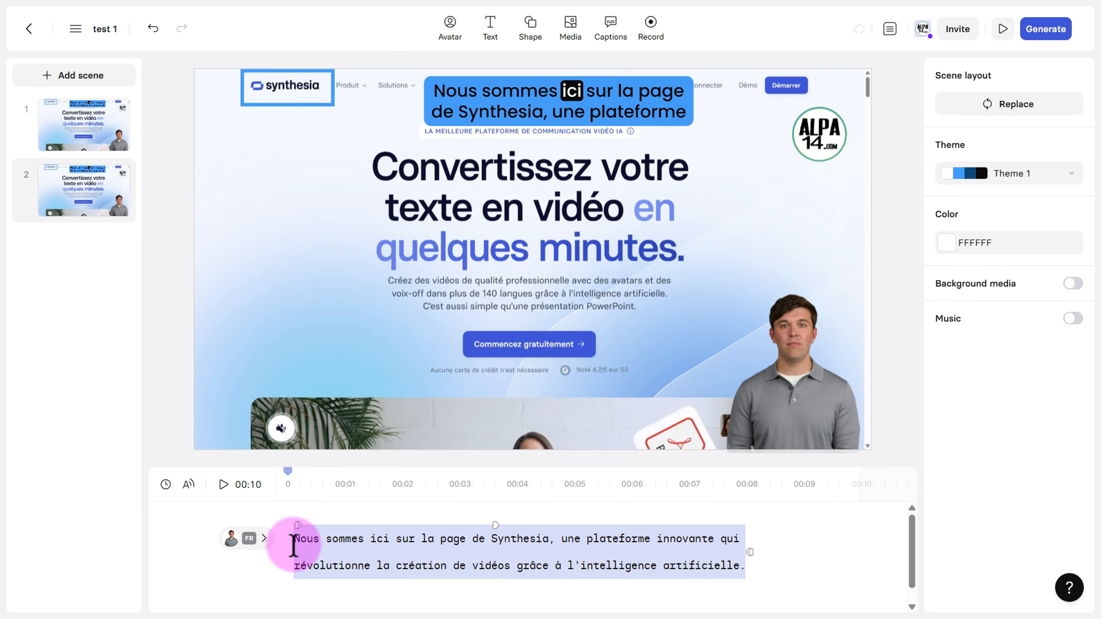
{"action": "key", "text": "BackSpace"}
{"action": "type", "text": "Synthesia permet à tout le monde de créer facilement des vidéos professionnelles à partir d'un simple texte, sans avoir besoin de caméra, de micro ou de compétences techniques particulières."}
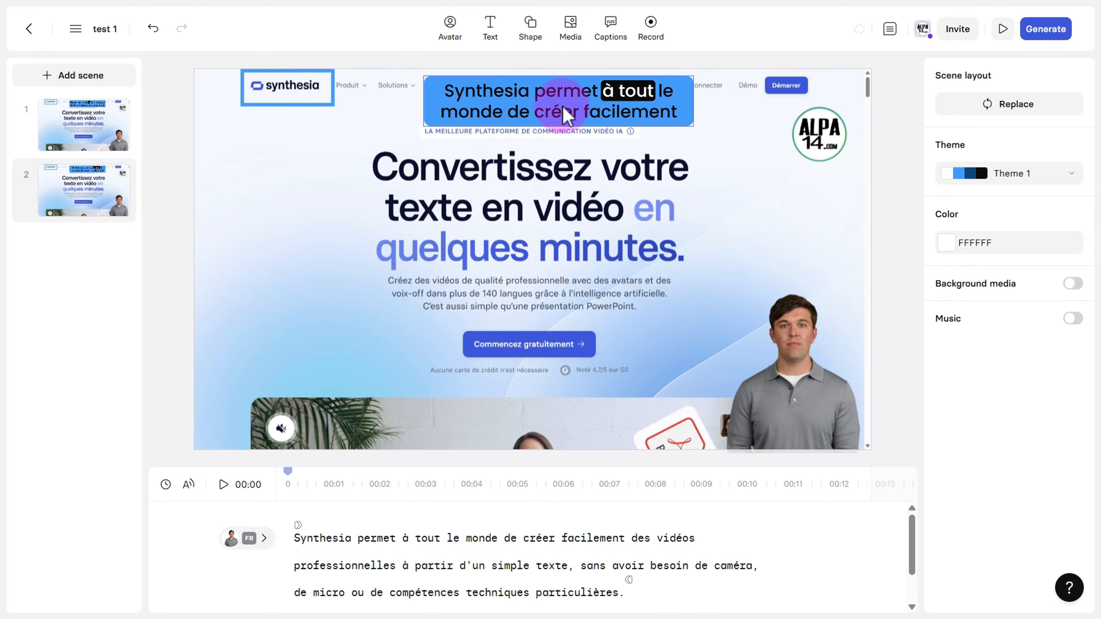
Delete scene 2's website background and upload the "Comment fonctionne Synthesia" page screenshot in its place.
{"action": "left_click", "coordinate": [263, 240]}
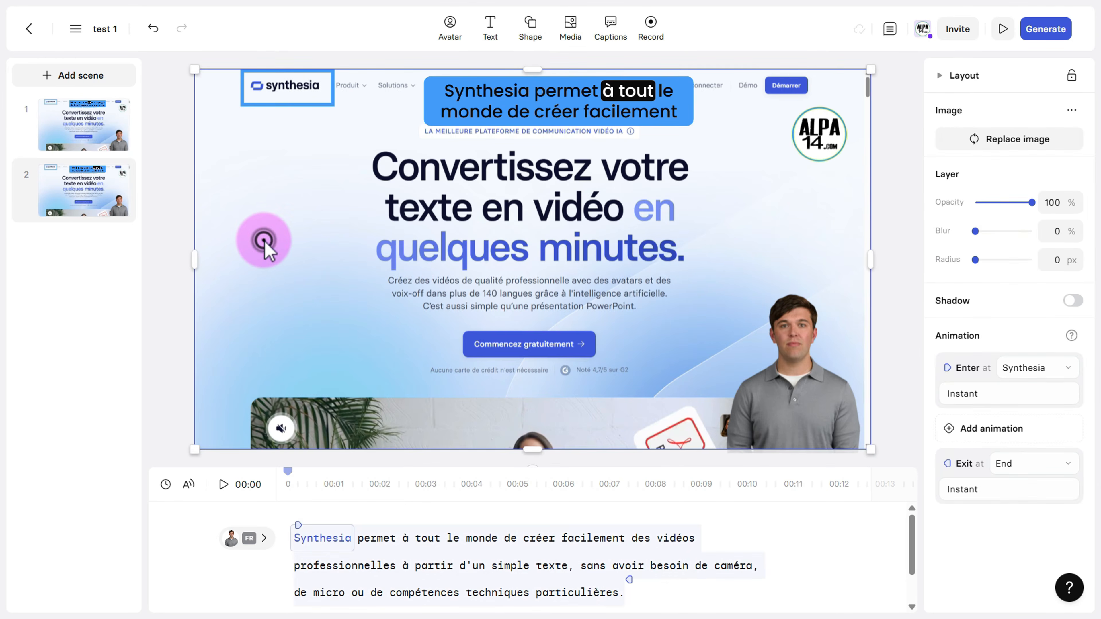
{"action": "key", "text": "Delete"}
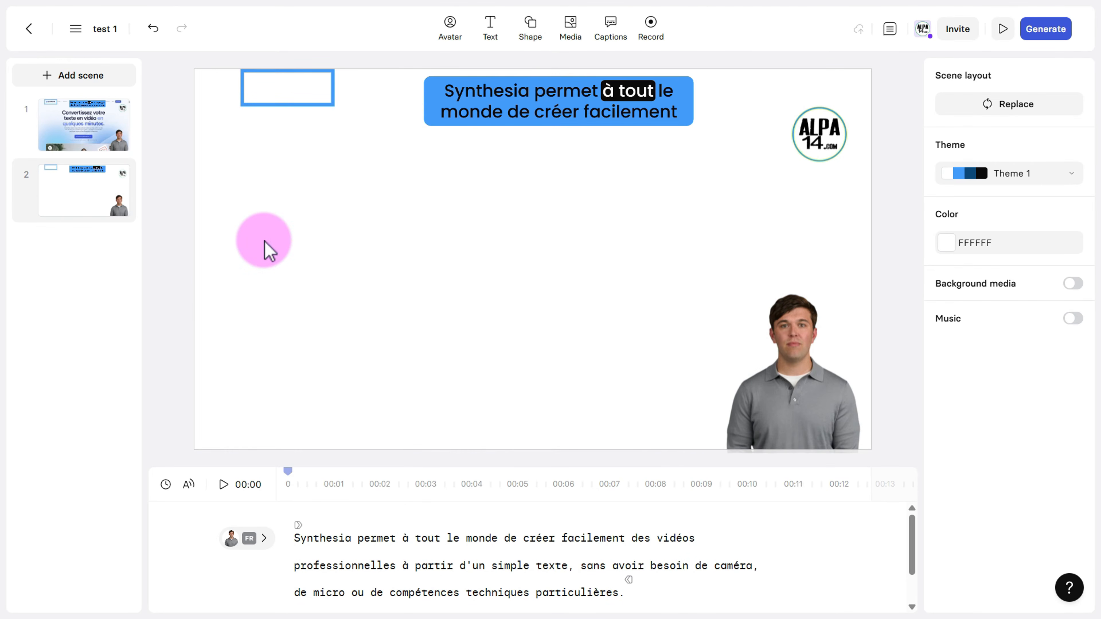
{"action": "left_click", "coordinate": [570, 25]}
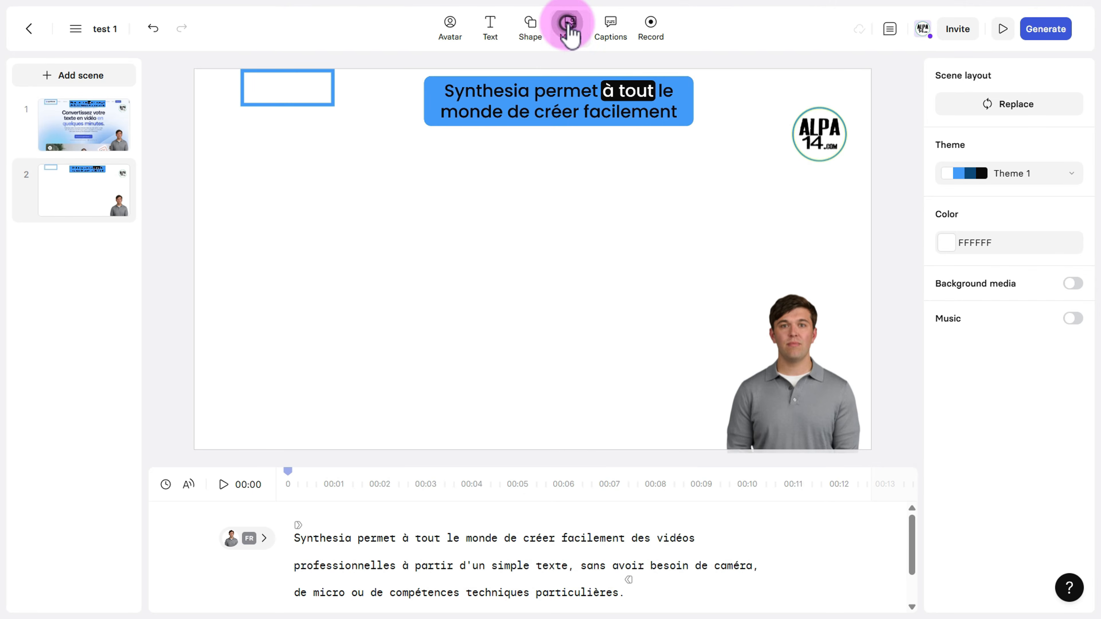
{"action": "left_click", "coordinate": [374, 445]}
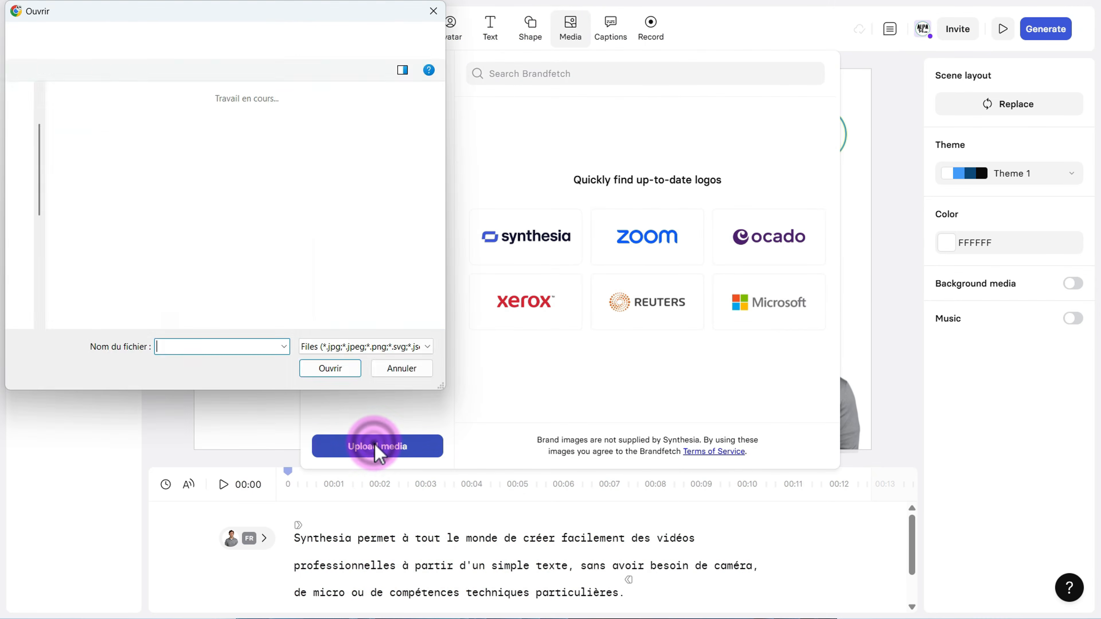
{"action": "left_click", "coordinate": [130, 210]}
{"action": "left_click", "coordinate": [329, 367]}
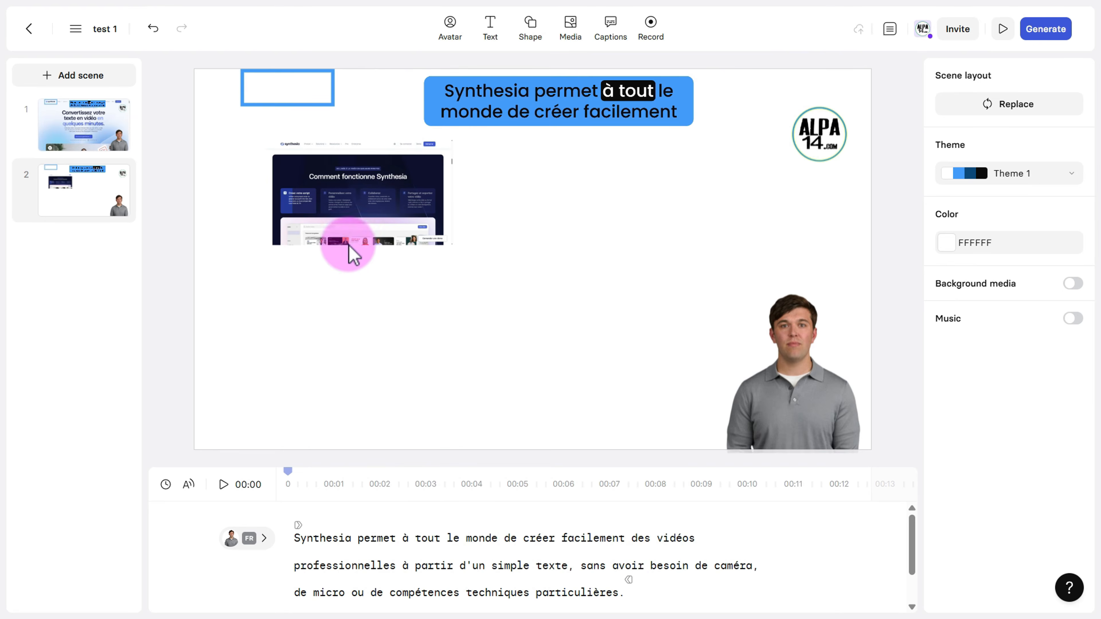
Shift the new screenshot below the empty blue frame and delete the frame from scene 2.
{"action": "left_click", "coordinate": [349, 214]}
{"action": "left_click_drag", "start_coordinate": [349, 215], "coordinate": [294, 207]}
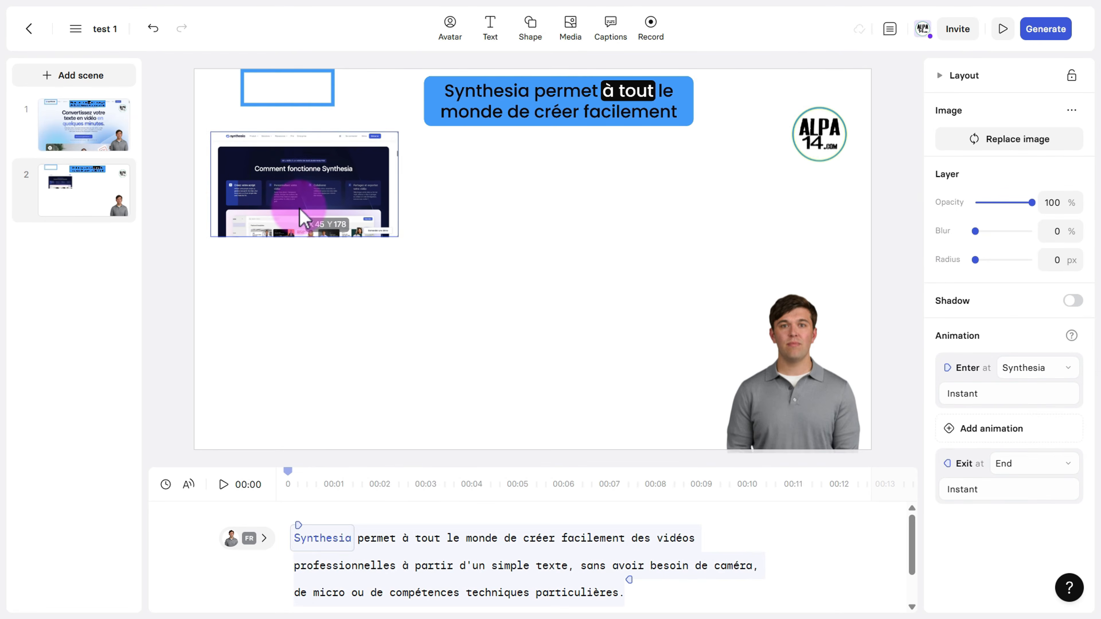
{"action": "left_click", "coordinate": [264, 96]}
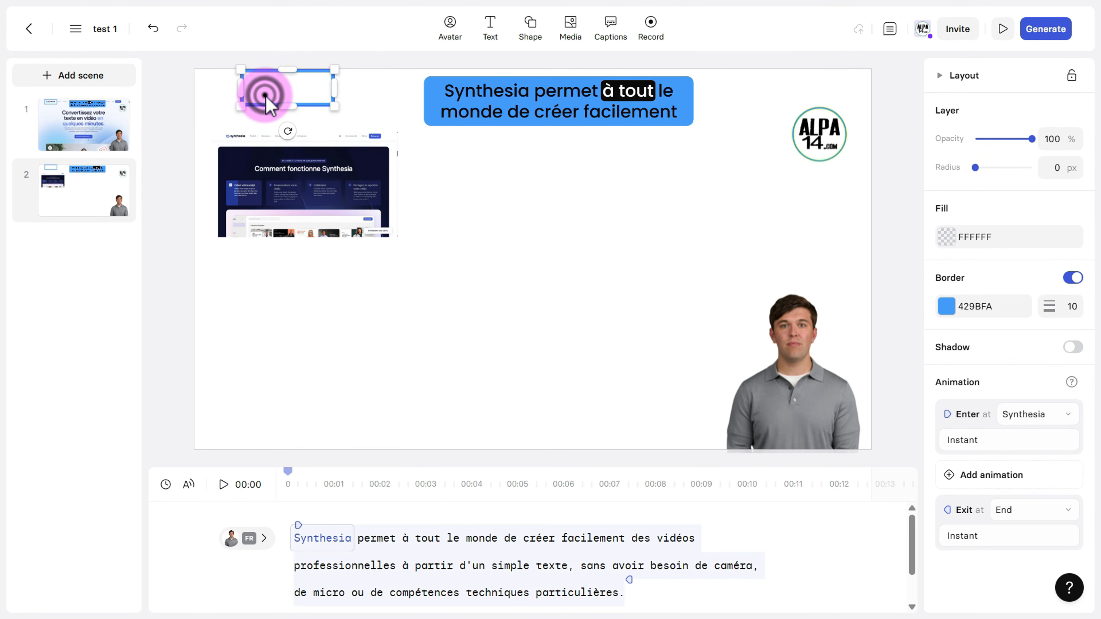
{"action": "left_click", "coordinate": [264, 98]}
Align the screenshot with the scene's upper-left corner, enlarge it to fill the whole scene and send it to the back.
{"action": "left_click_drag", "start_coordinate": [280, 188], "coordinate": [268, 139]}
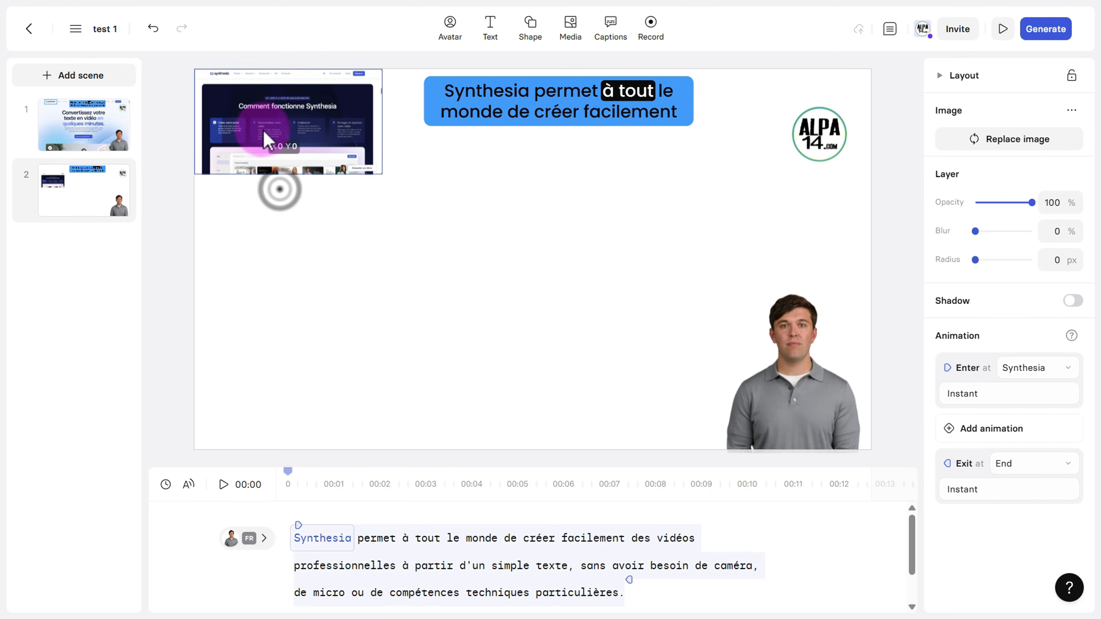
{"action": "left_click_drag", "start_coordinate": [380, 176], "coordinate": [838, 488]}
{"action": "right_click", "coordinate": [569, 251]}
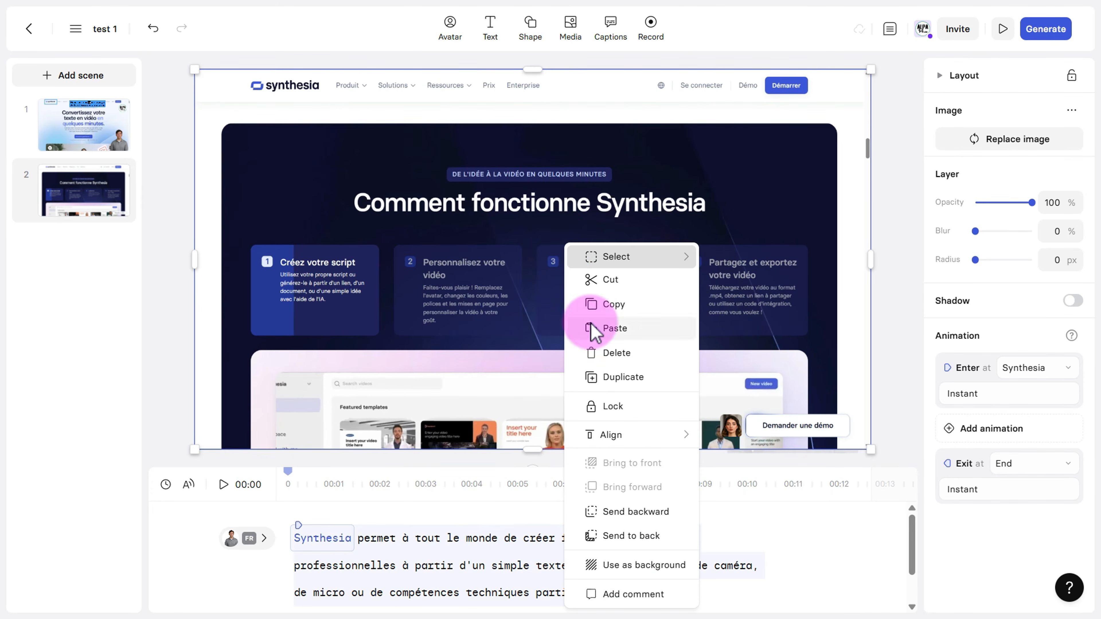
{"action": "left_click", "coordinate": [593, 513]}
{"action": "left_click", "coordinate": [595, 537]}
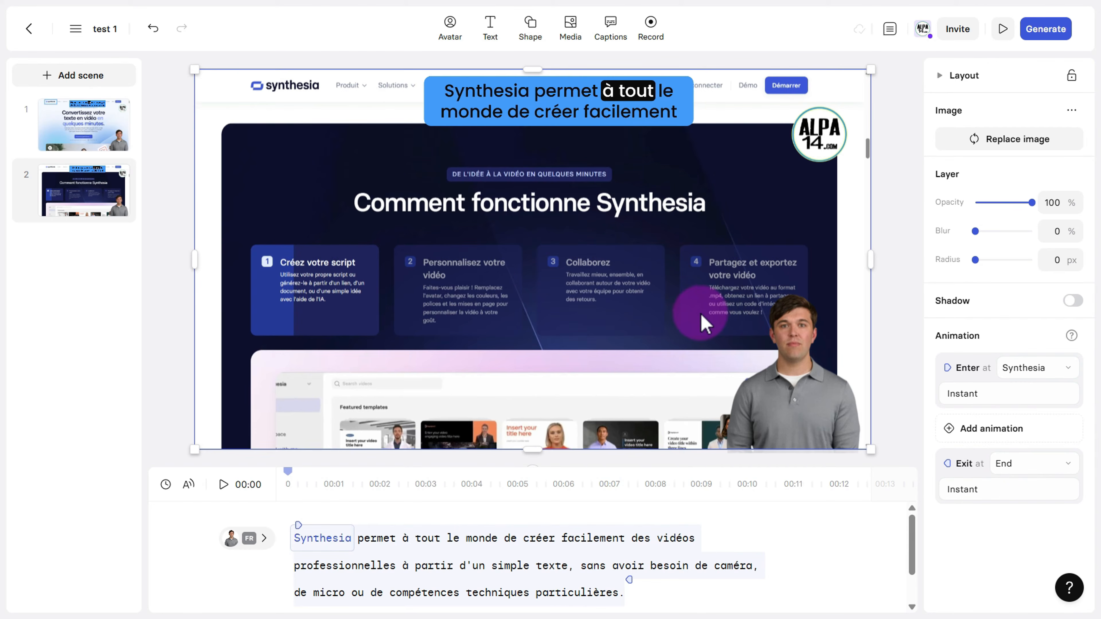
Move Finn to the lower-left corner of scene 2 and preview the scene.
{"action": "left_click", "coordinate": [802, 391]}
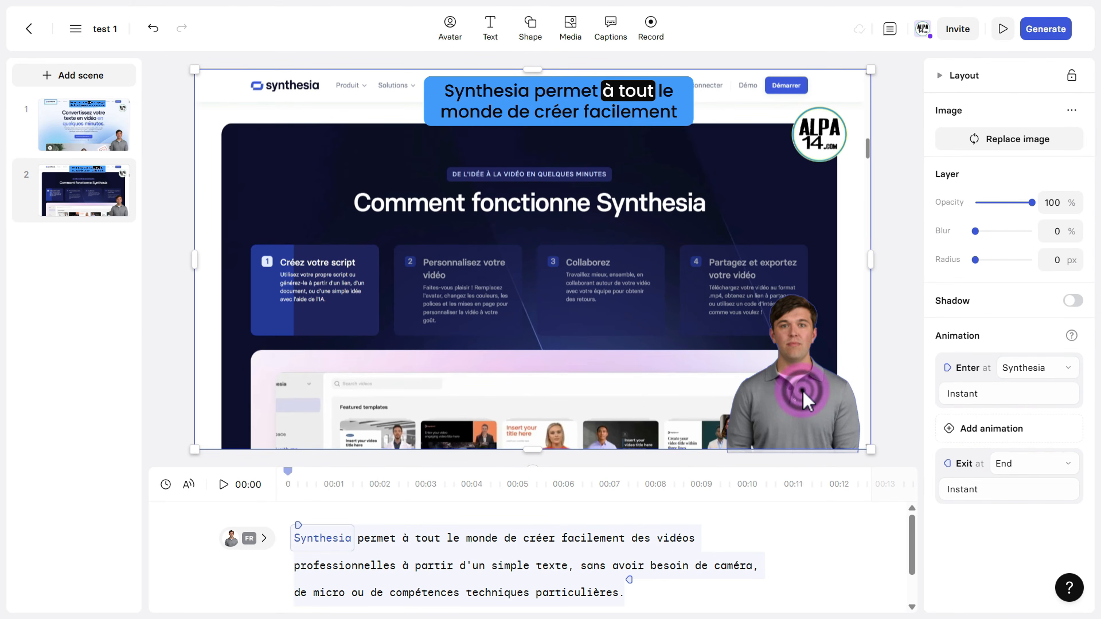
{"action": "left_click_drag", "start_coordinate": [802, 392], "coordinate": [270, 407]}
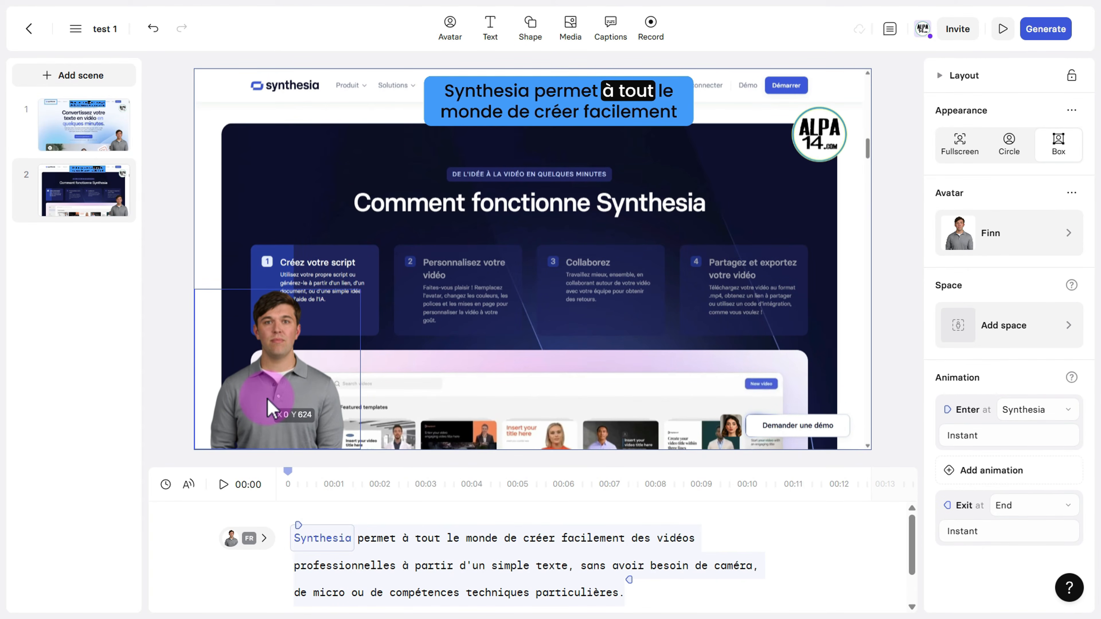
{"action": "left_click_drag", "start_coordinate": [269, 408], "coordinate": [270, 408]}
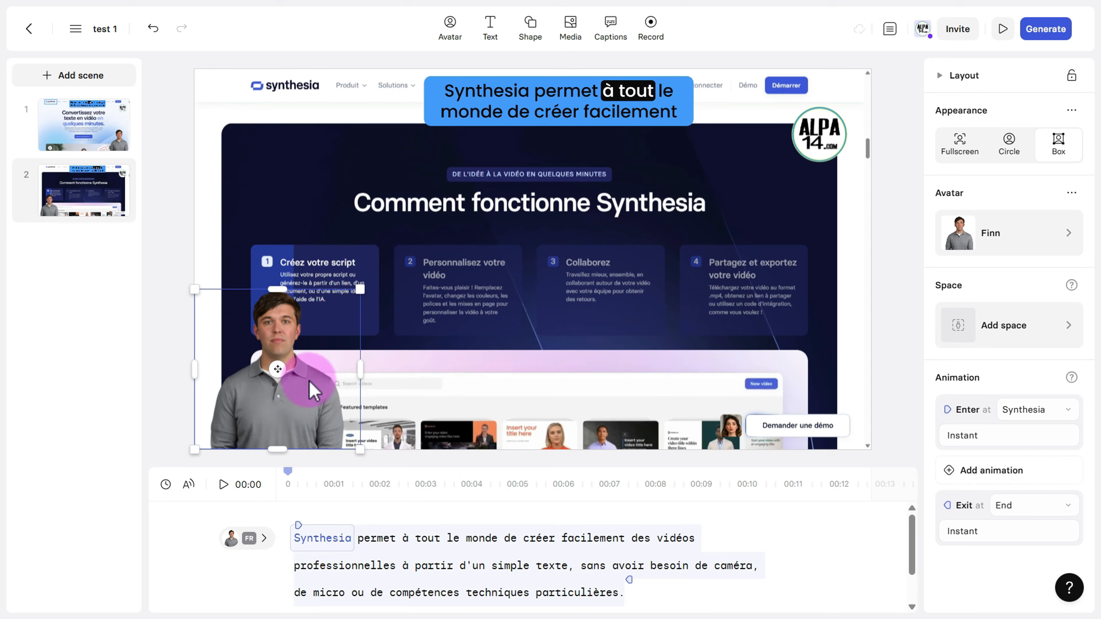
{"action": "left_click", "coordinate": [222, 485]}
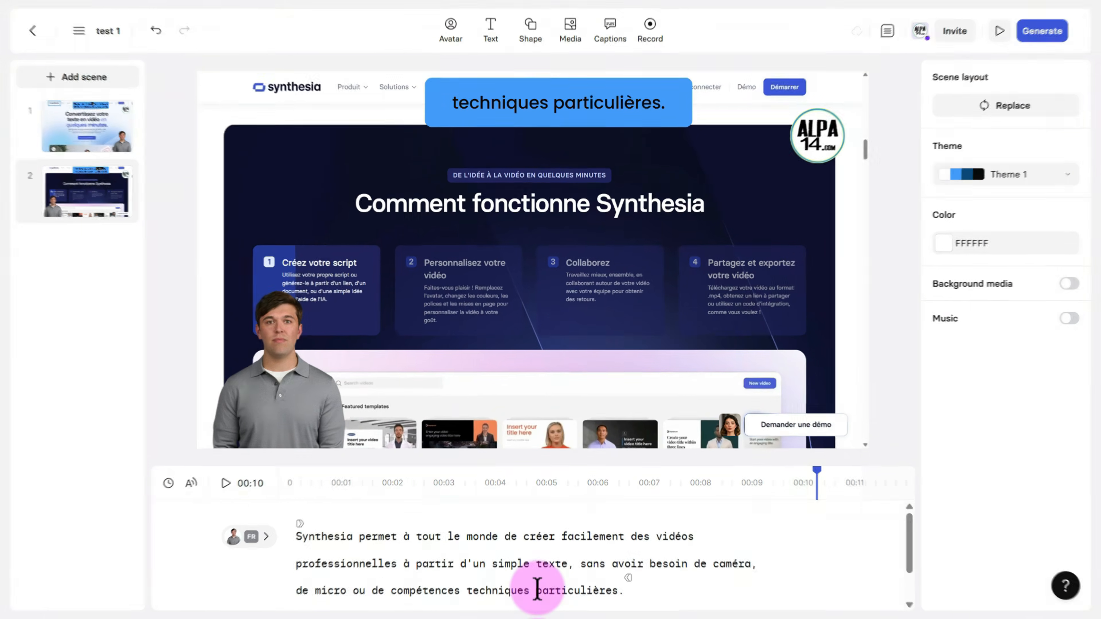
Enable a Wipe right transition on scene 1, preview it and look through the other transition styles.
{"action": "left_click", "coordinate": [91, 122]}
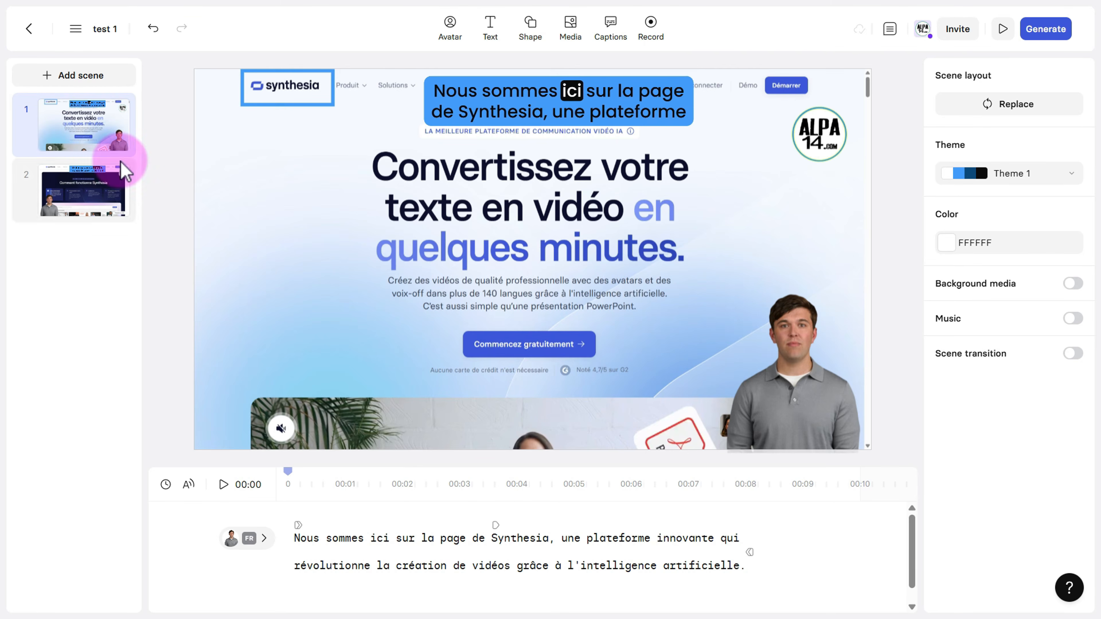
{"action": "left_click", "coordinate": [1074, 354]}
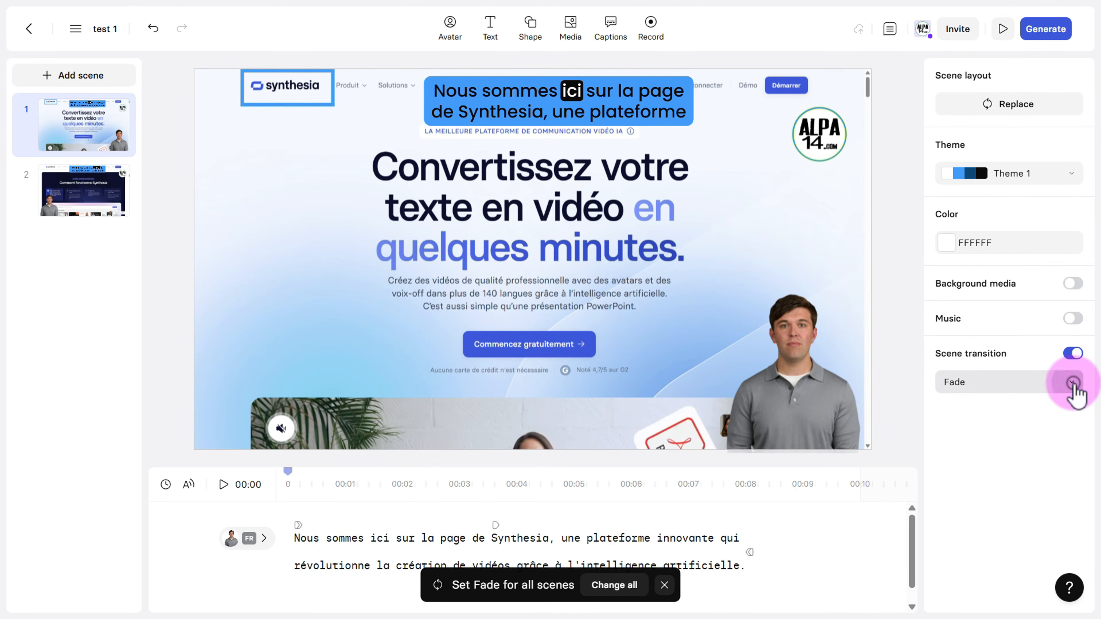
{"action": "left_click", "coordinate": [1072, 383]}
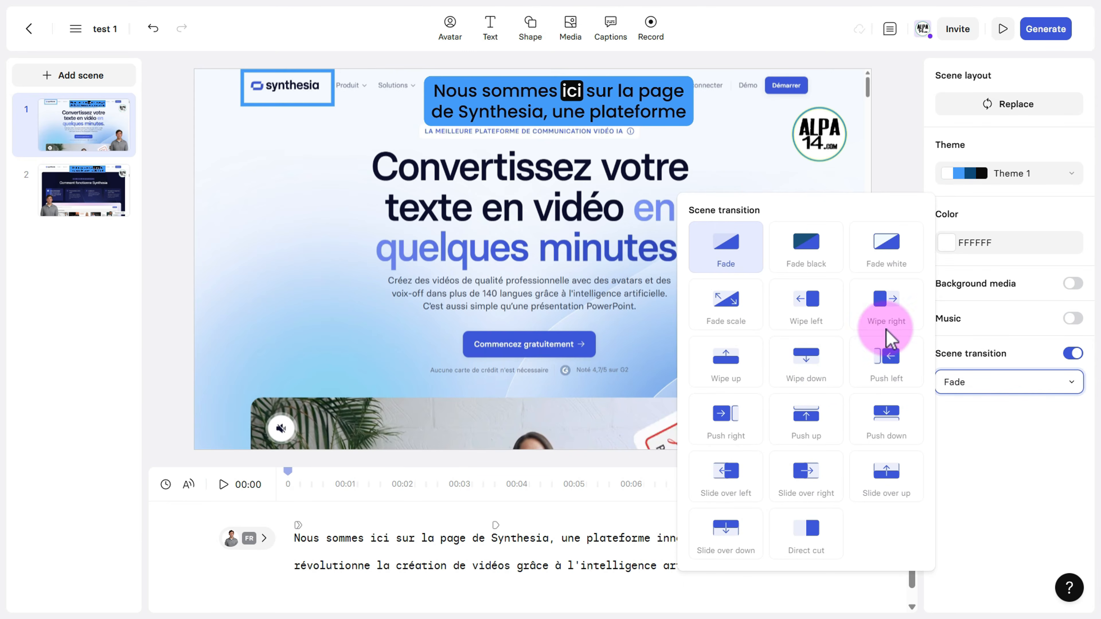
{"action": "left_click", "coordinate": [885, 307]}
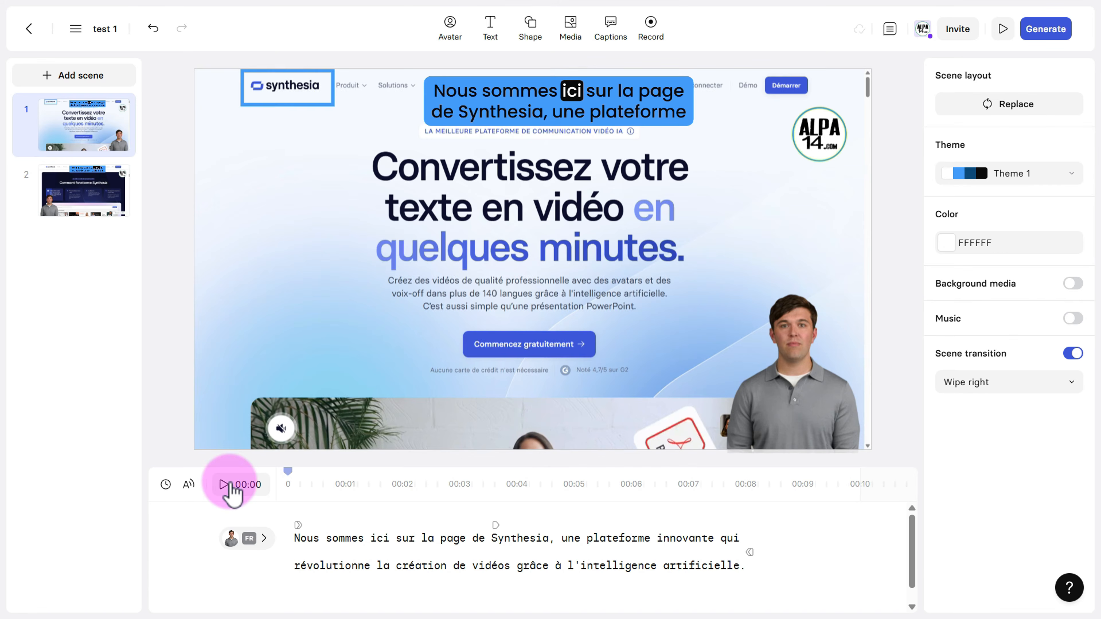
{"action": "left_click", "coordinate": [225, 485]}
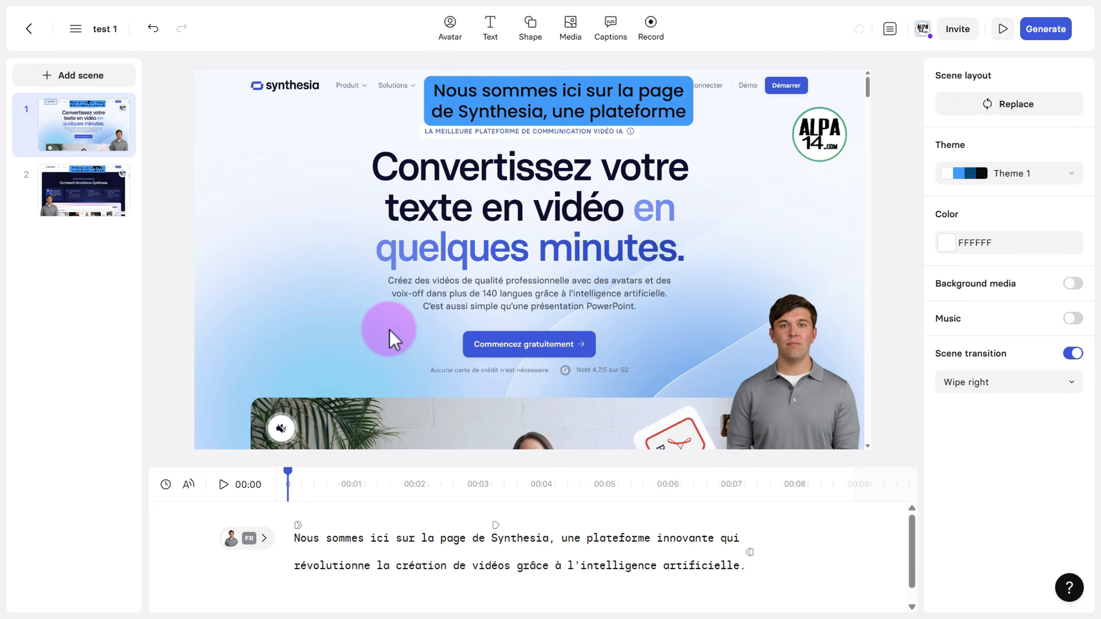
{"action": "left_click", "coordinate": [1071, 382]}
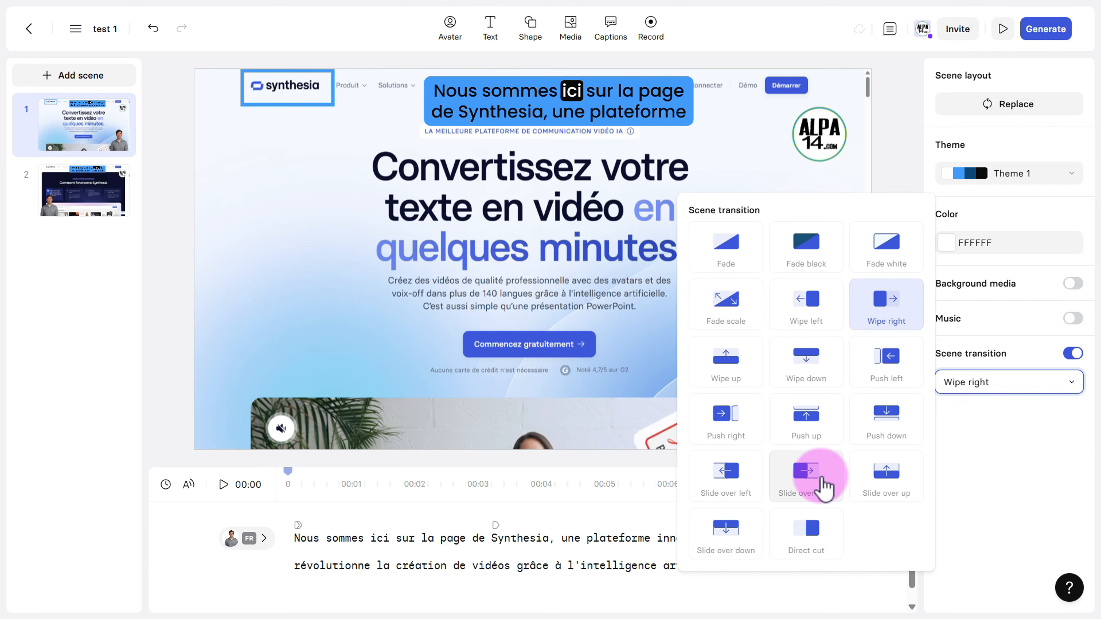
{"action": "left_click", "coordinate": [1040, 470]}
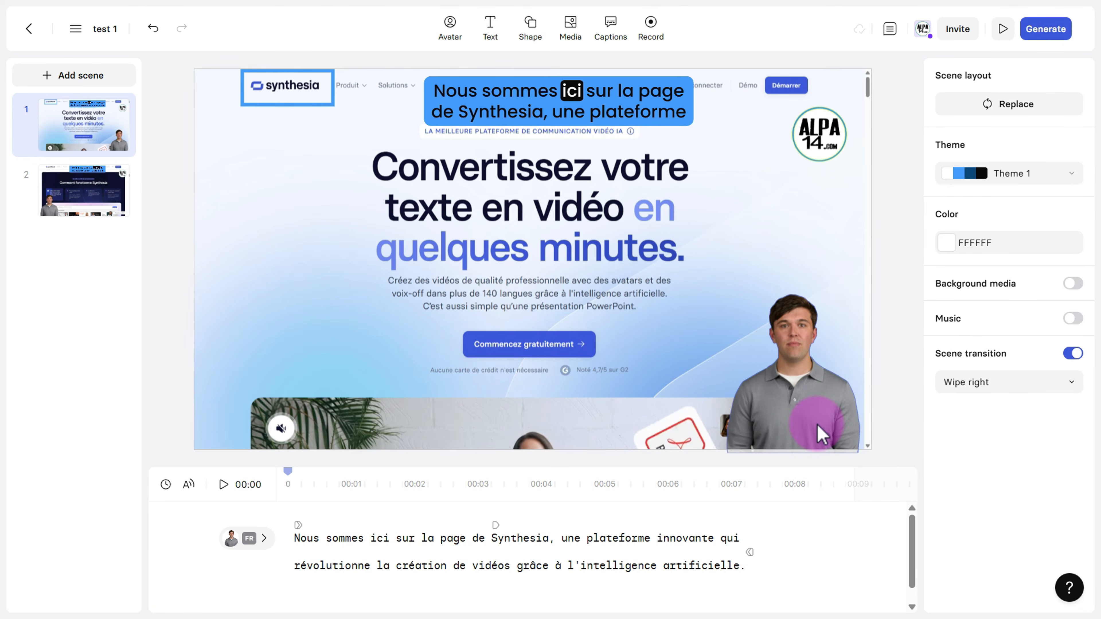
Generate the "test 1" video without burned-in captions and play the finished version.
{"action": "left_click", "coordinate": [1049, 28]}
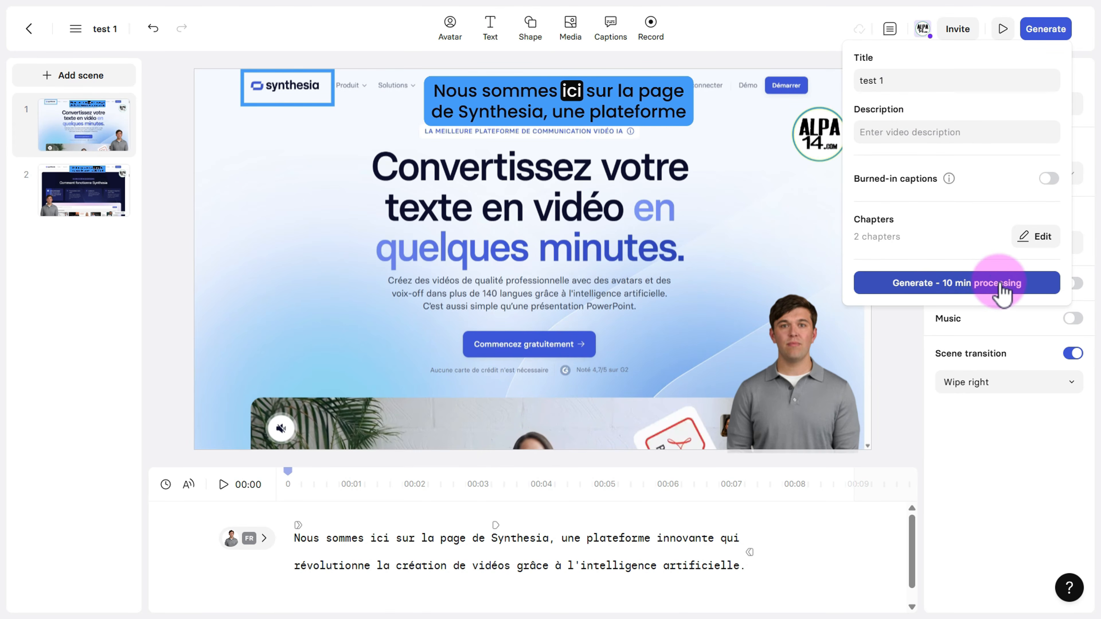
{"action": "left_click", "coordinate": [953, 285]}
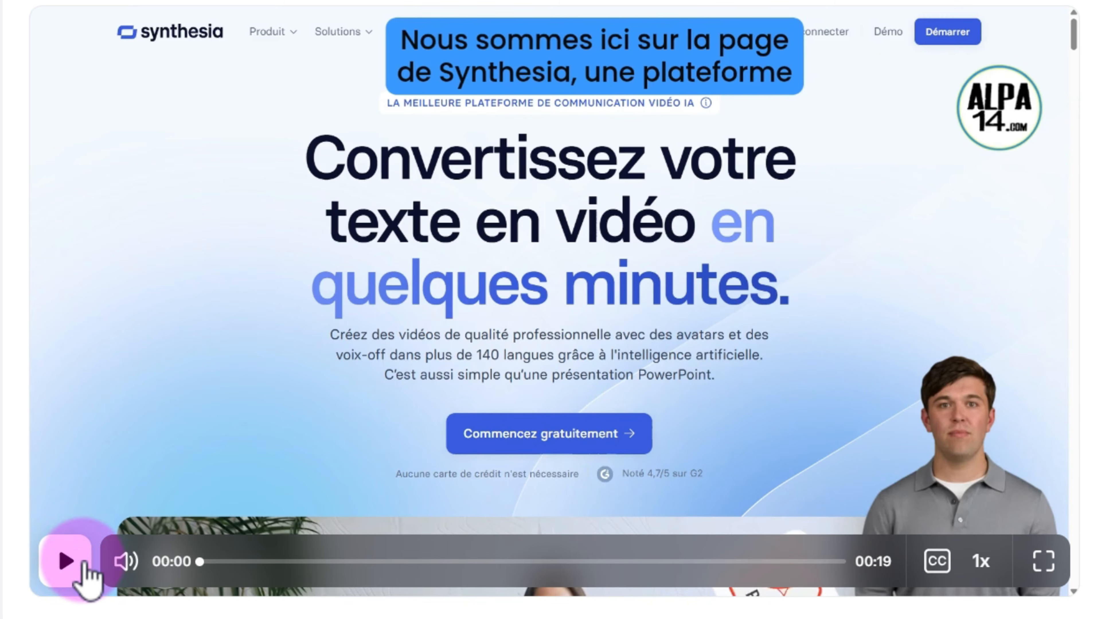
{"action": "left_click", "coordinate": [103, 531]}
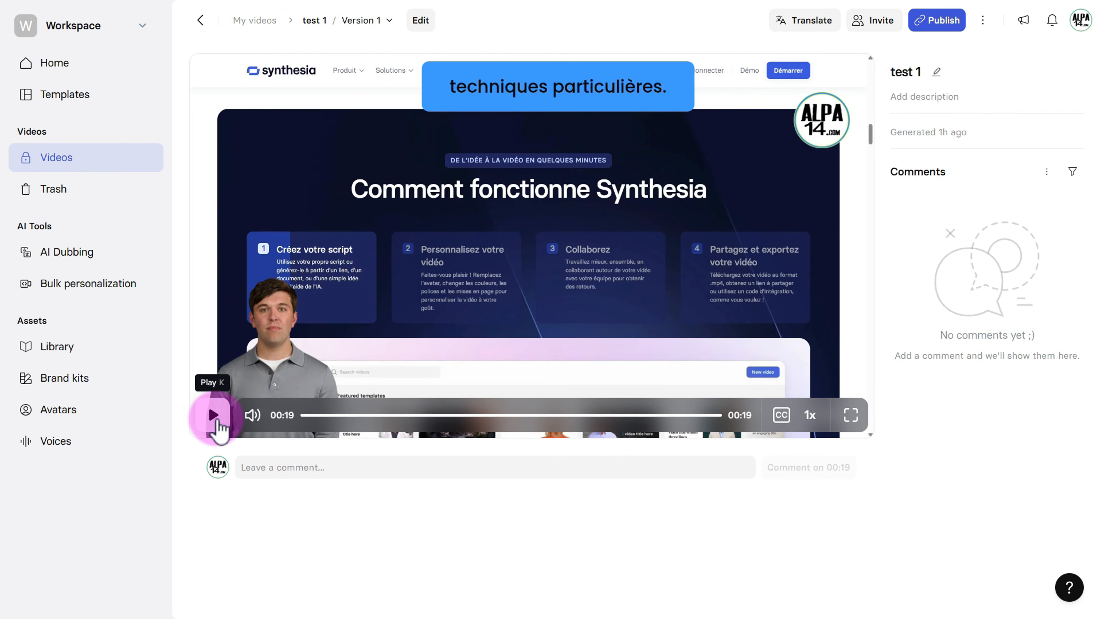
Examine the generated video's publishing options and its available download formats for video, audio and captions.
{"action": "left_click", "coordinate": [932, 20]}
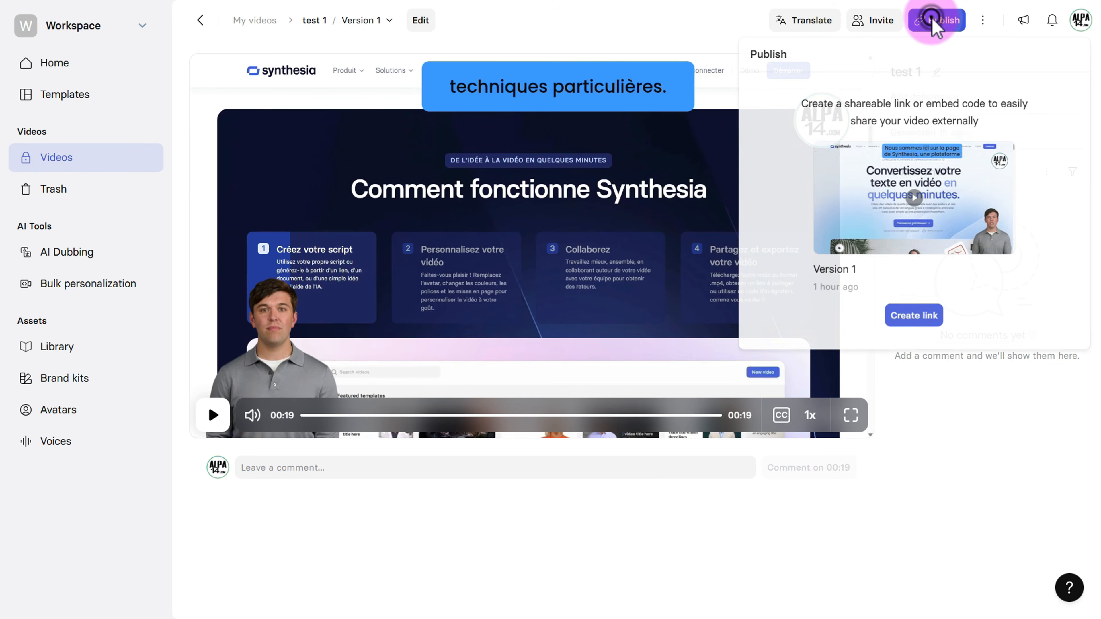
{"action": "left_click", "coordinate": [920, 329]}
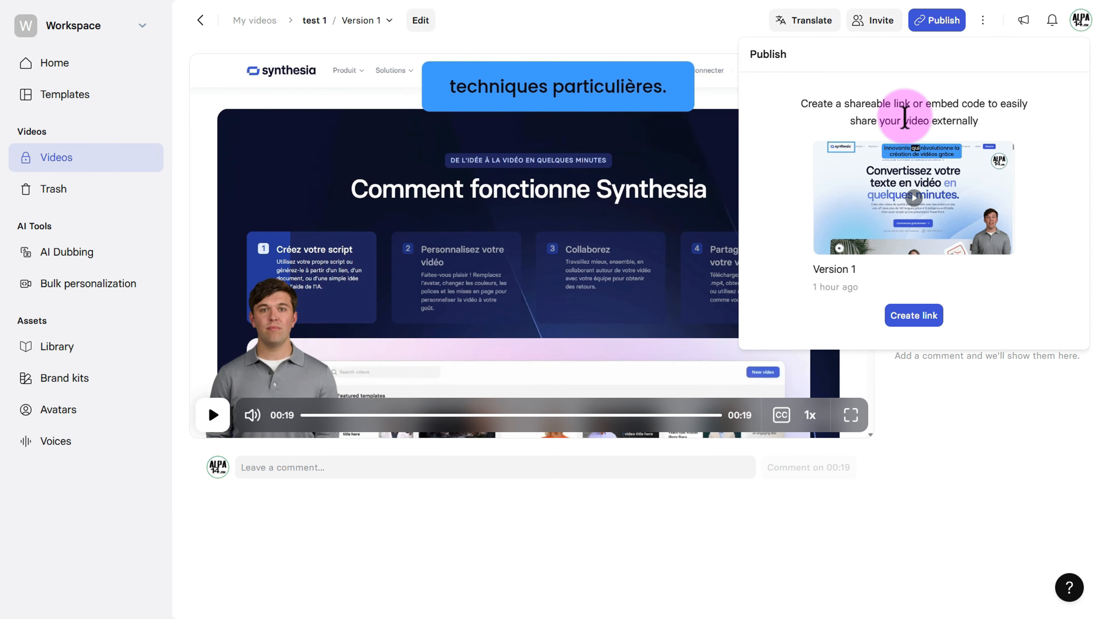
{"action": "left_click", "coordinate": [985, 23]}
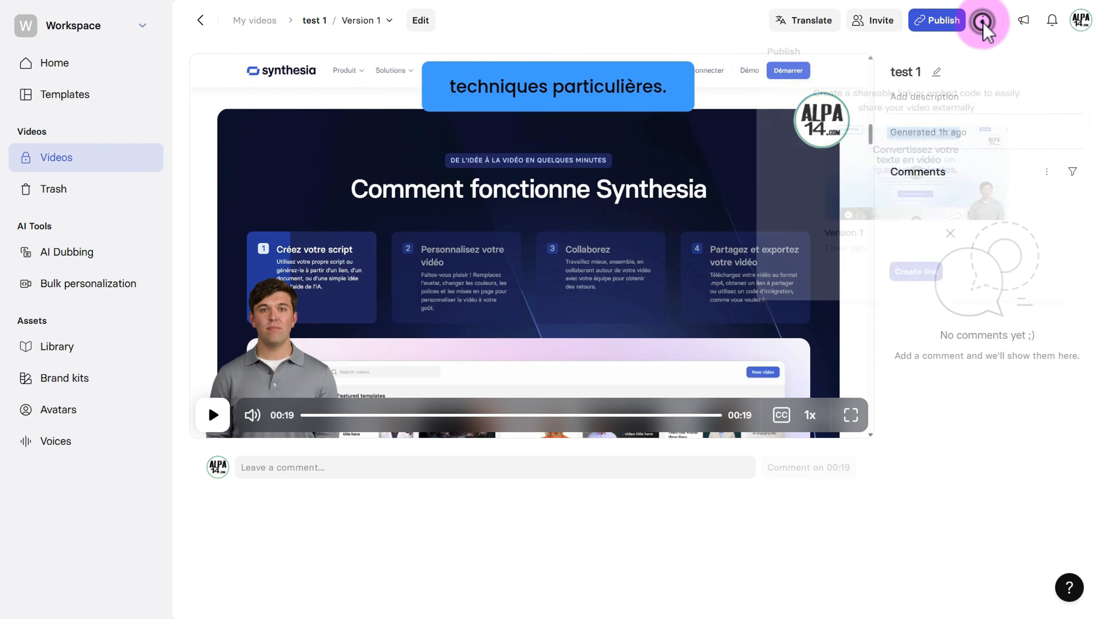
{"action": "left_click", "coordinate": [984, 23]}
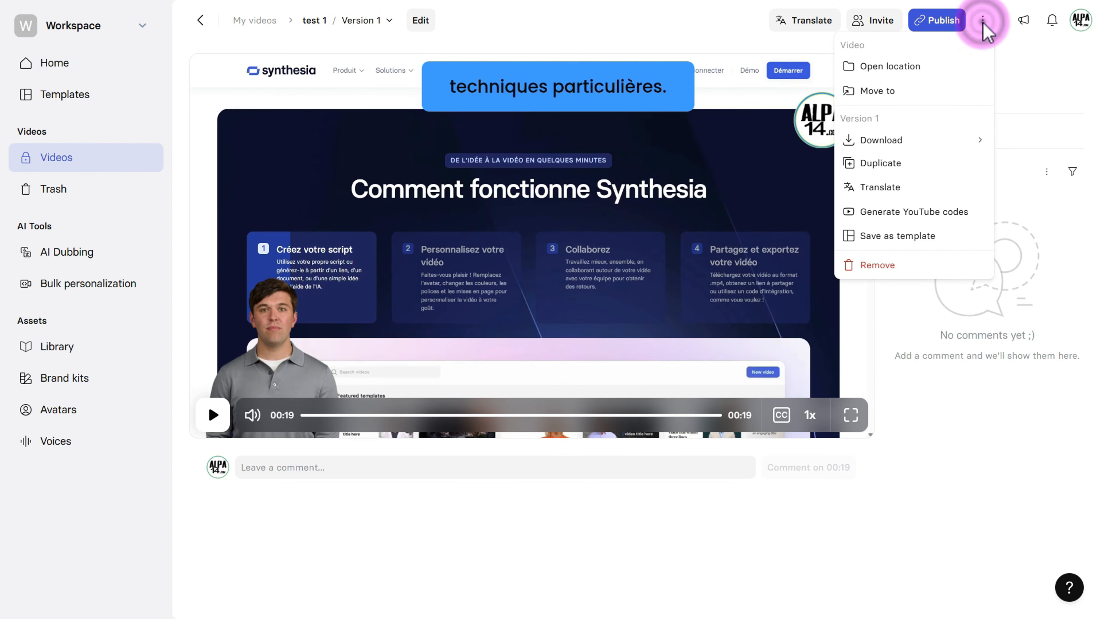
{"action": "mouse_move", "coordinate": [918, 140]}
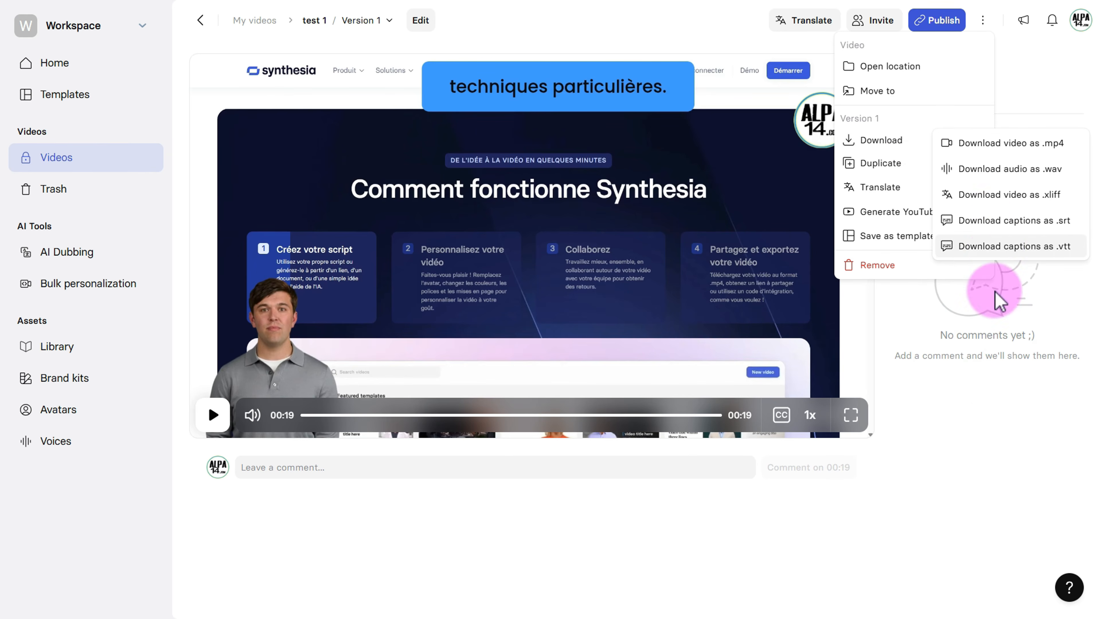
{"action": "left_click", "coordinate": [984, 431]}
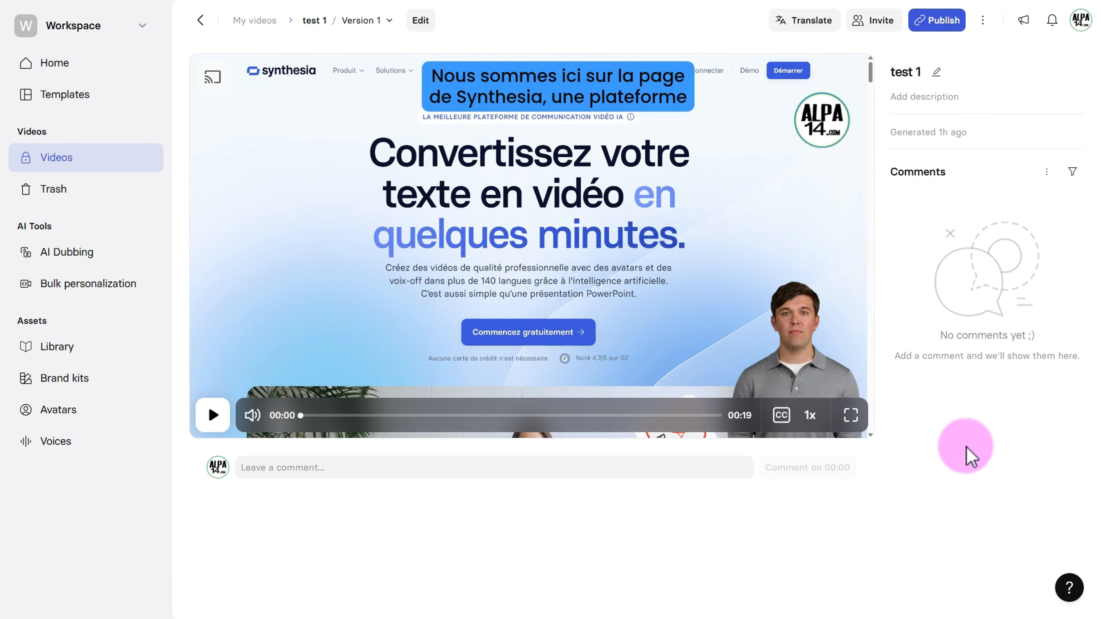
Start creating a personal avatar, pass the overview and choose to upload footage instead of recording with a webcam.
{"action": "left_click", "coordinate": [58, 408]}
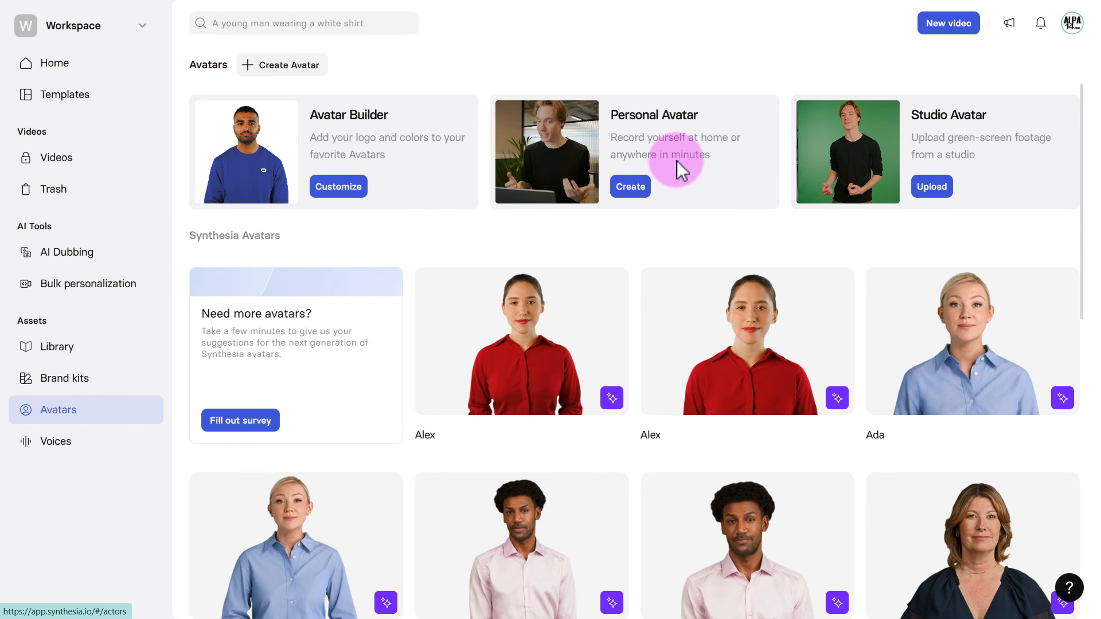
{"action": "left_click", "coordinate": [629, 194]}
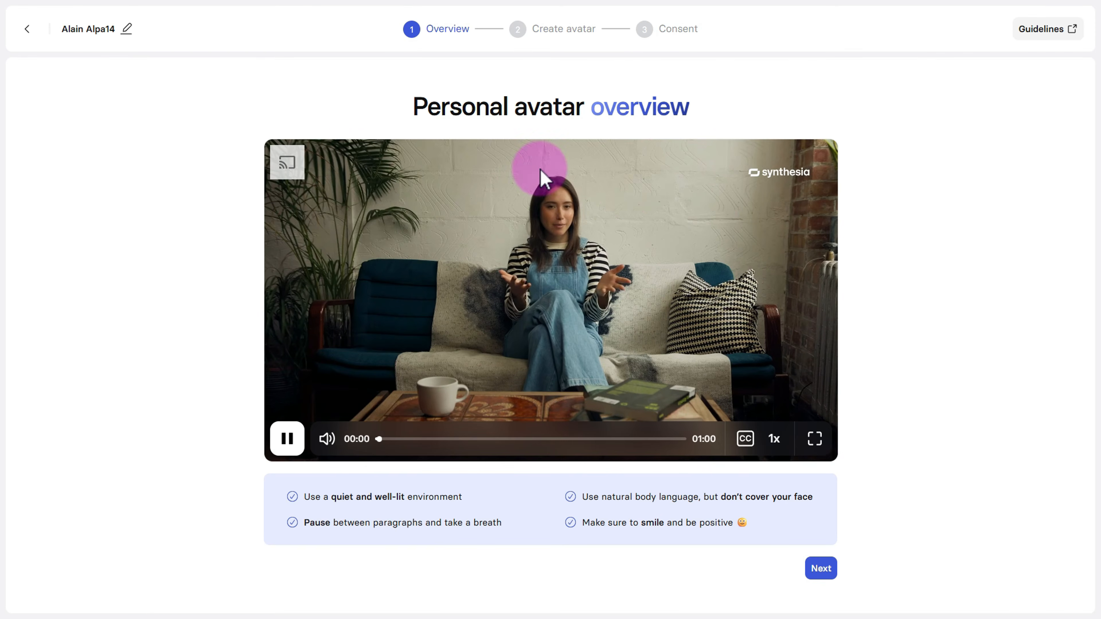
{"action": "left_click", "coordinate": [287, 439]}
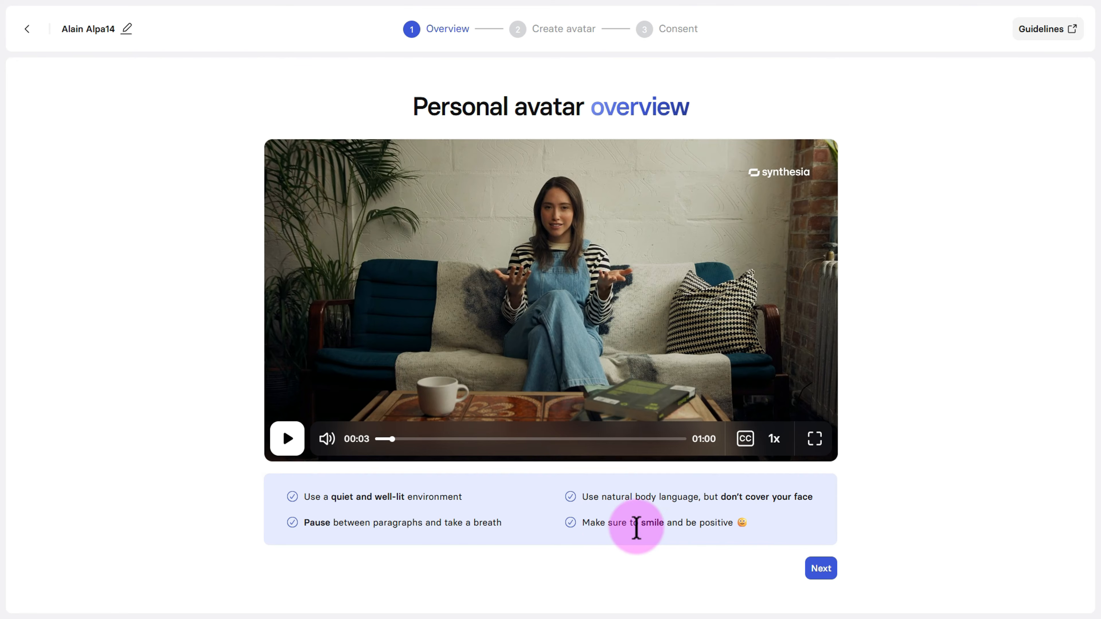
{"action": "left_click", "coordinate": [821, 571]}
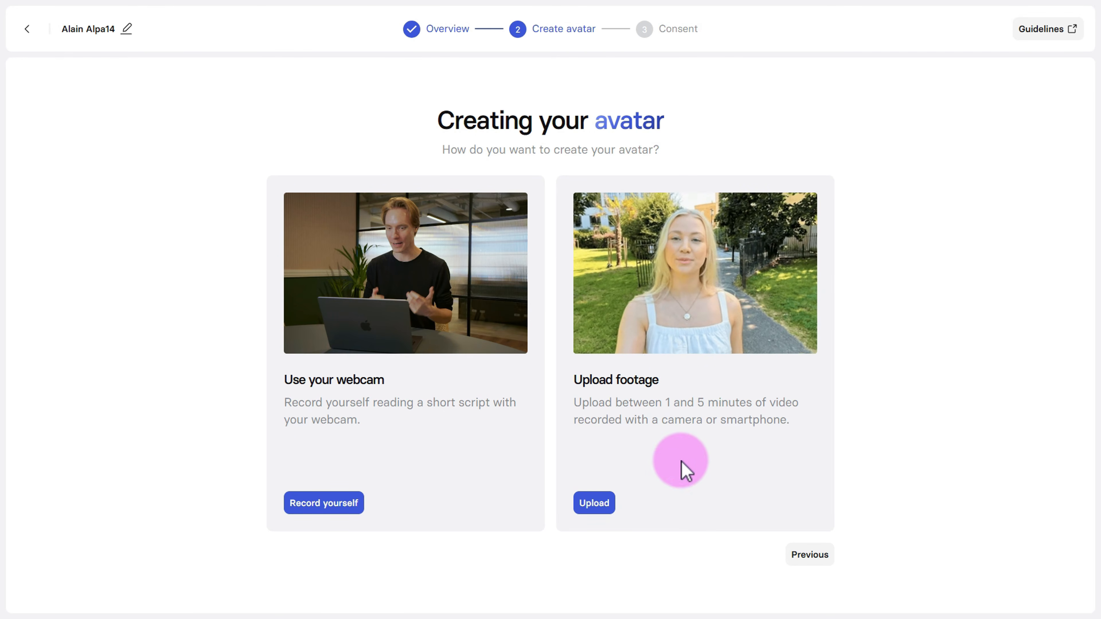
{"action": "left_click", "coordinate": [601, 504]}
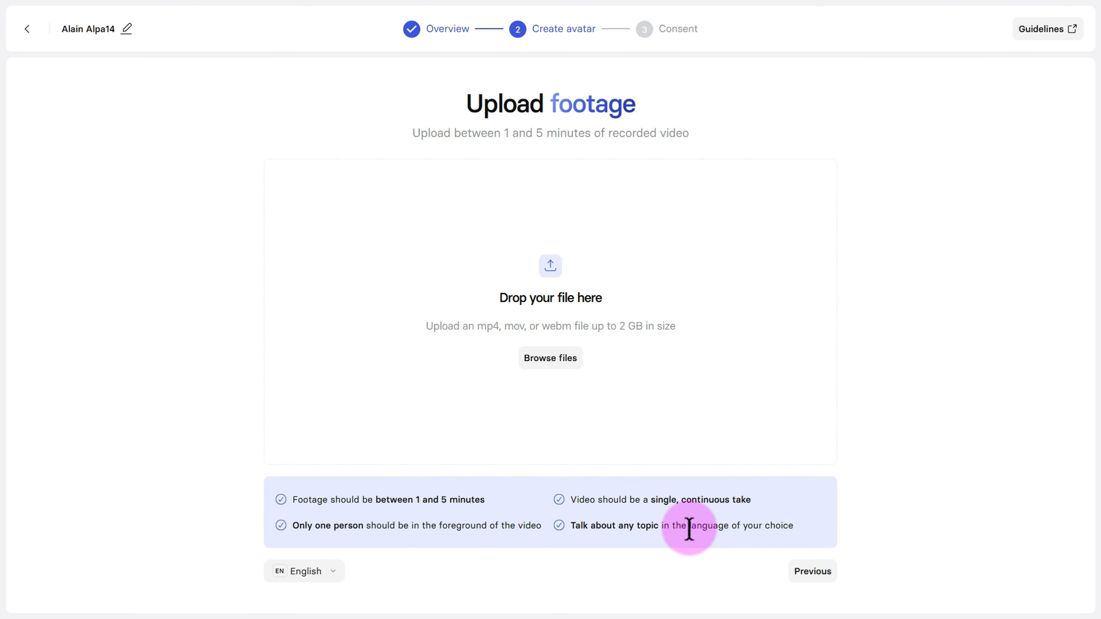
Upload intro2.mp4 as the footage for the personal avatar.
{"action": "left_click", "coordinate": [548, 360]}
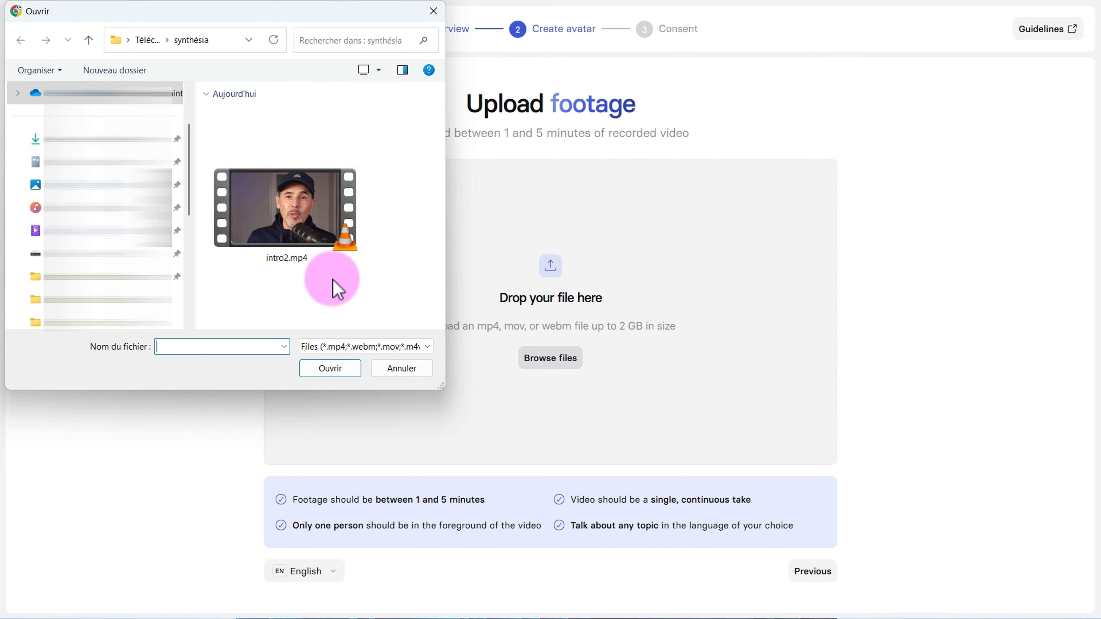
{"action": "left_click", "coordinate": [292, 216]}
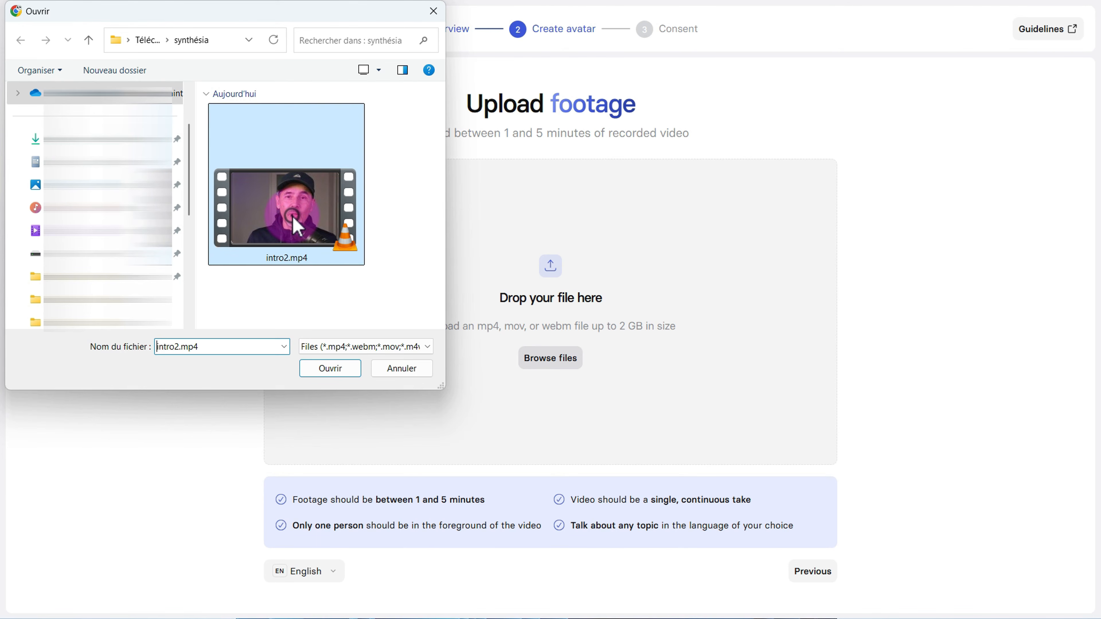
{"action": "left_click", "coordinate": [332, 368]}
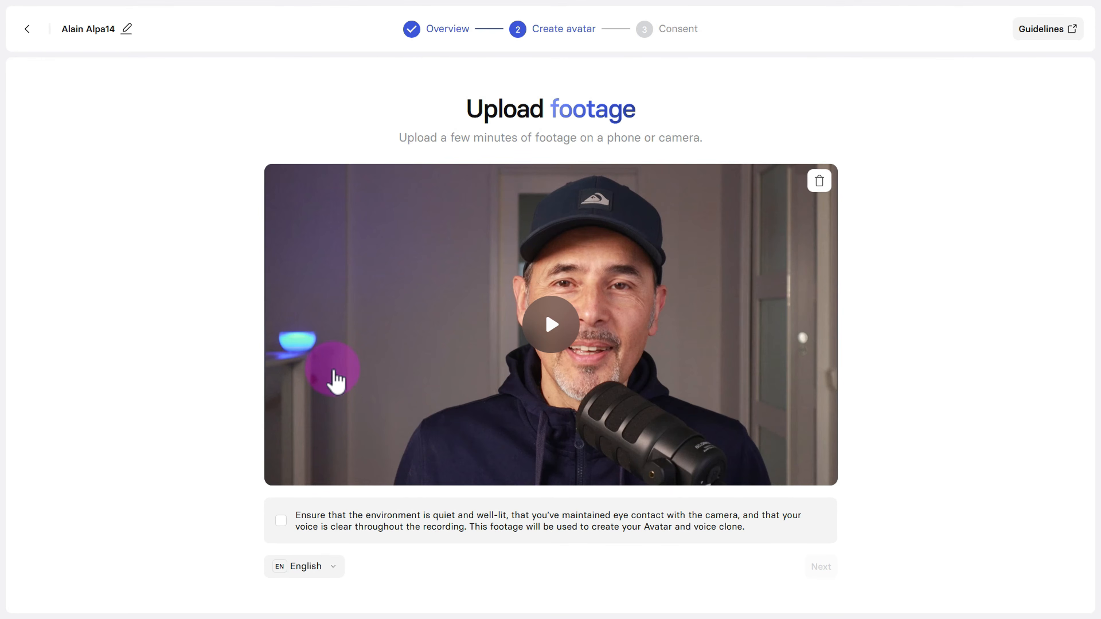
Set the avatar footage's language to French, confirm the recording-quality statement and finish the avatar submission.
{"action": "left_click", "coordinate": [333, 567]}
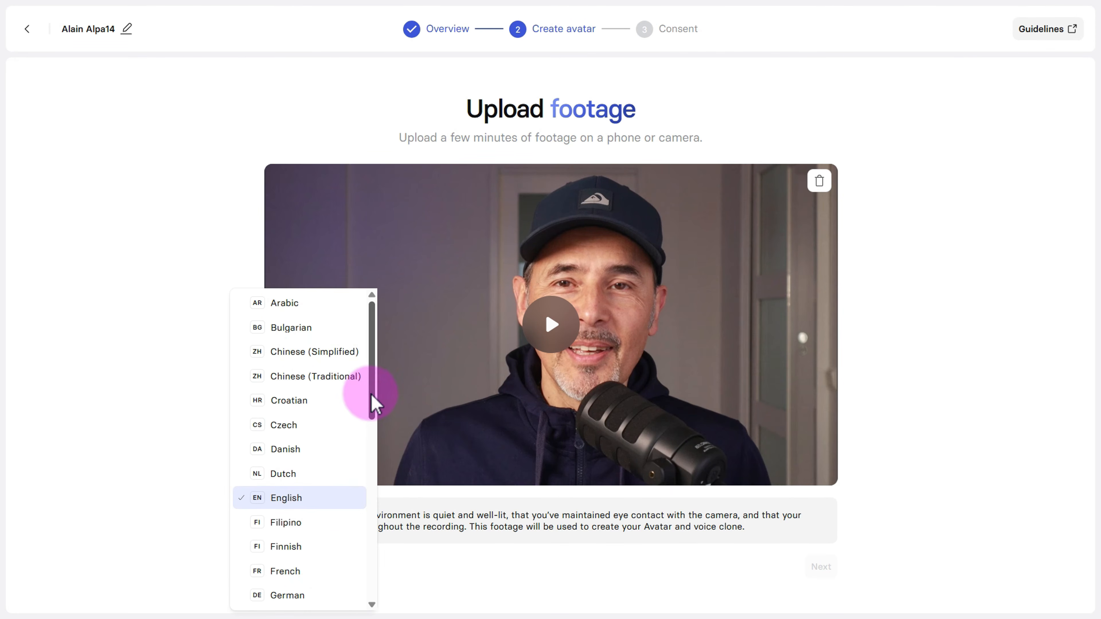
{"action": "left_click_drag", "start_coordinate": [371, 394], "coordinate": [356, 451]}
{"action": "left_click", "coordinate": [305, 450]}
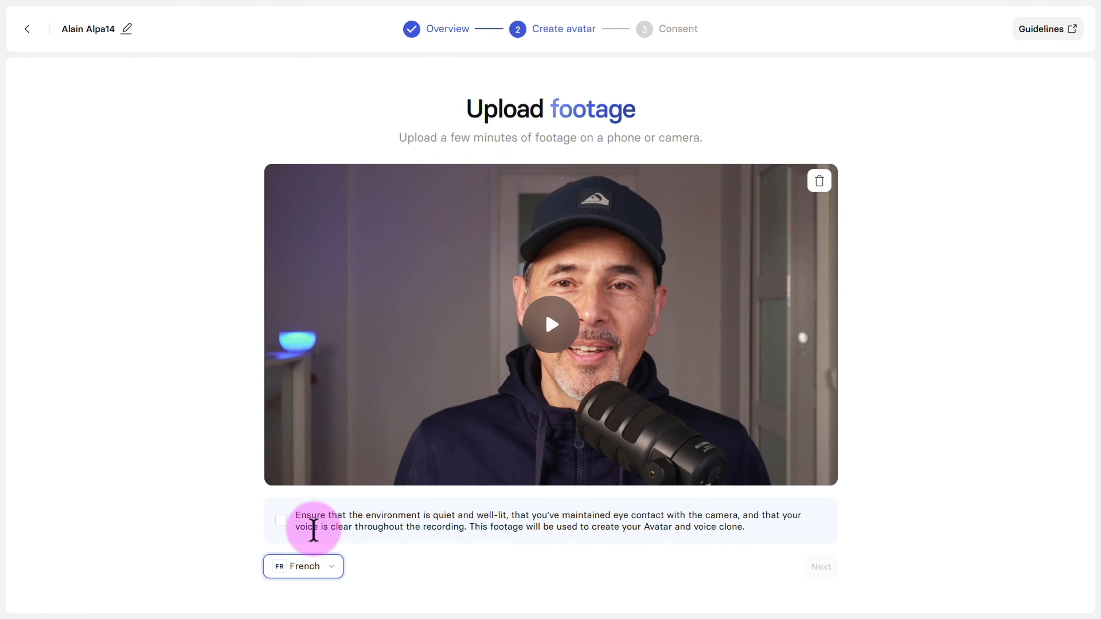
{"action": "left_click", "coordinate": [279, 519]}
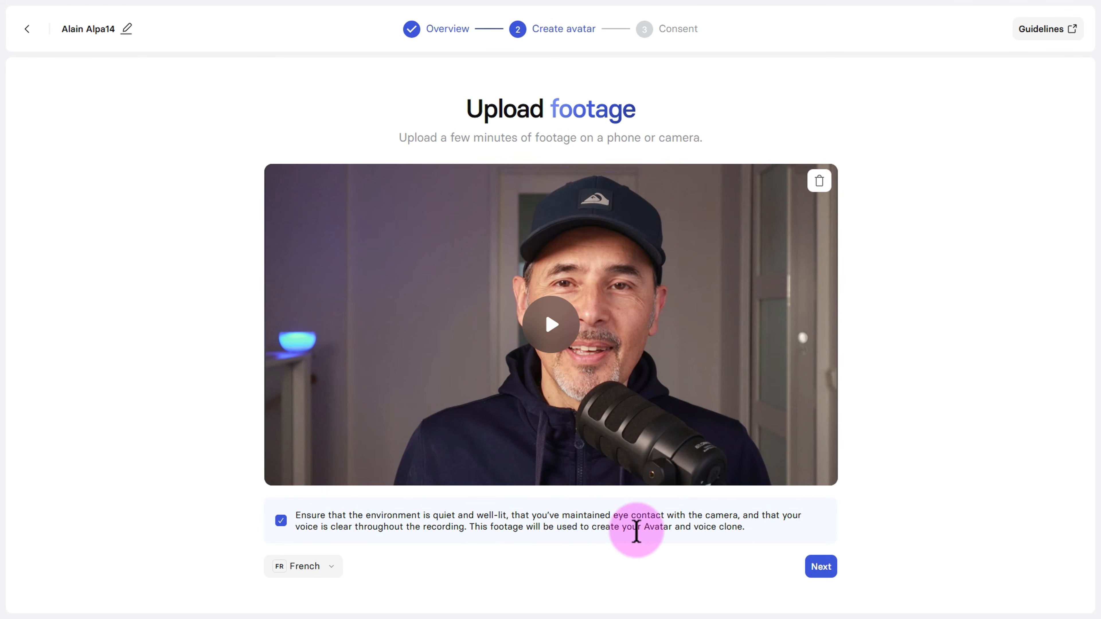
{"action": "left_click", "coordinate": [822, 570]}
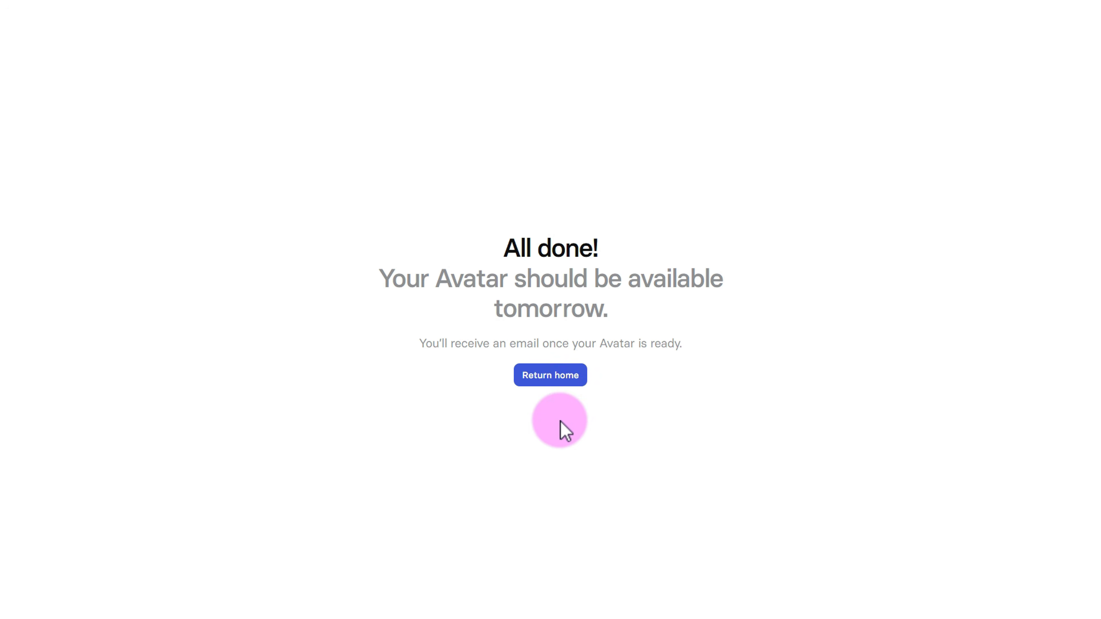
{"action": "left_click", "coordinate": [555, 378]}
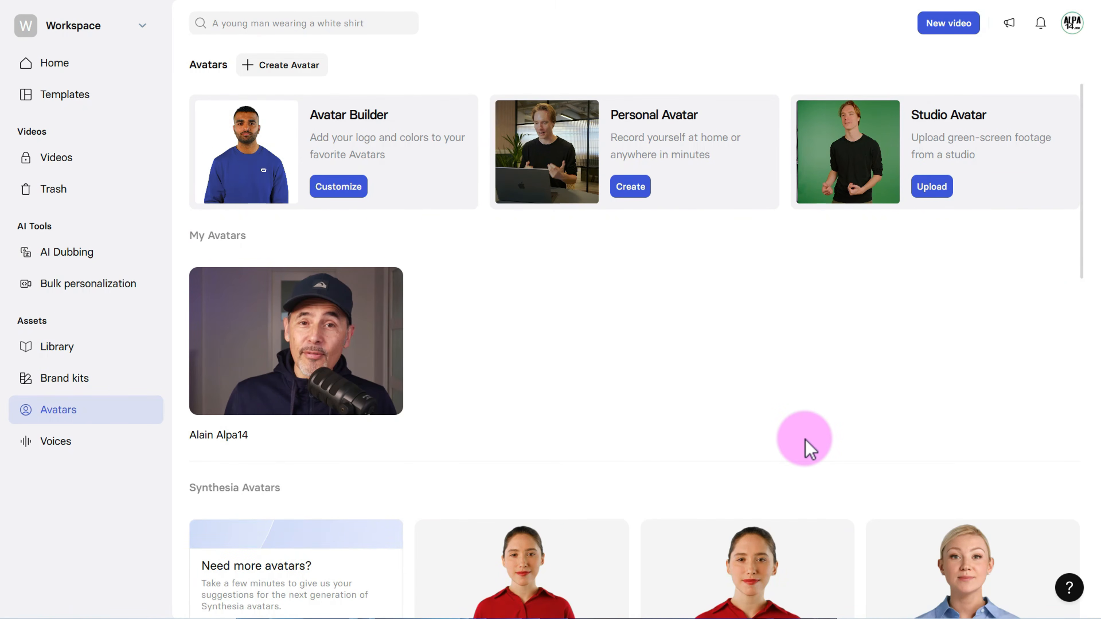
Open the "test 1" video from the workspace's videos for editing.
{"action": "mouse_move", "coordinate": [364, 315]}
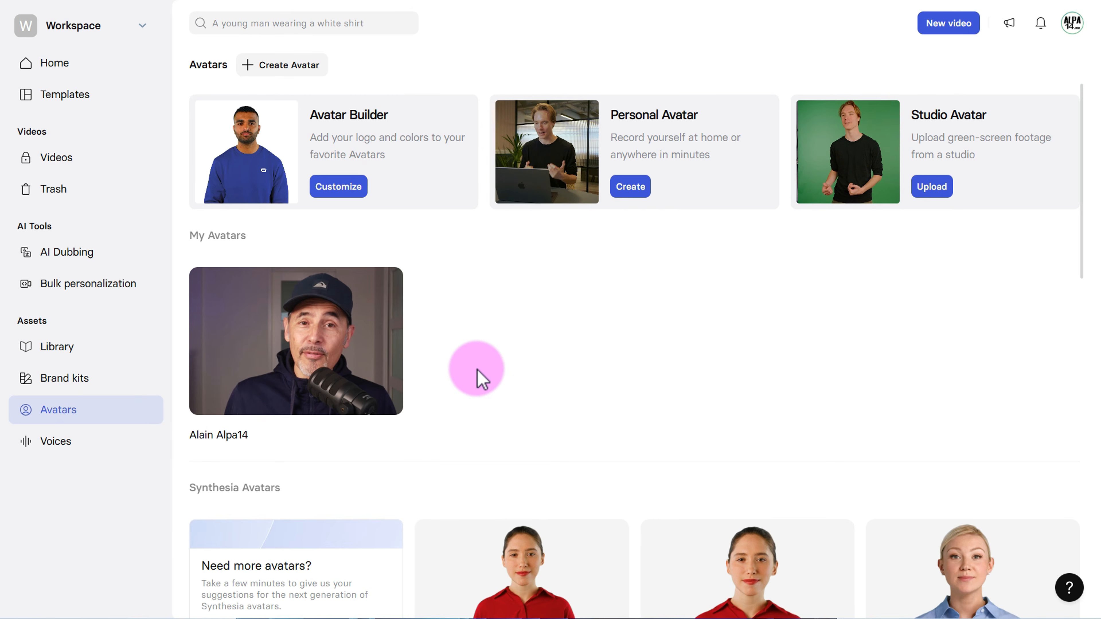
{"action": "left_click", "coordinate": [66, 164]}
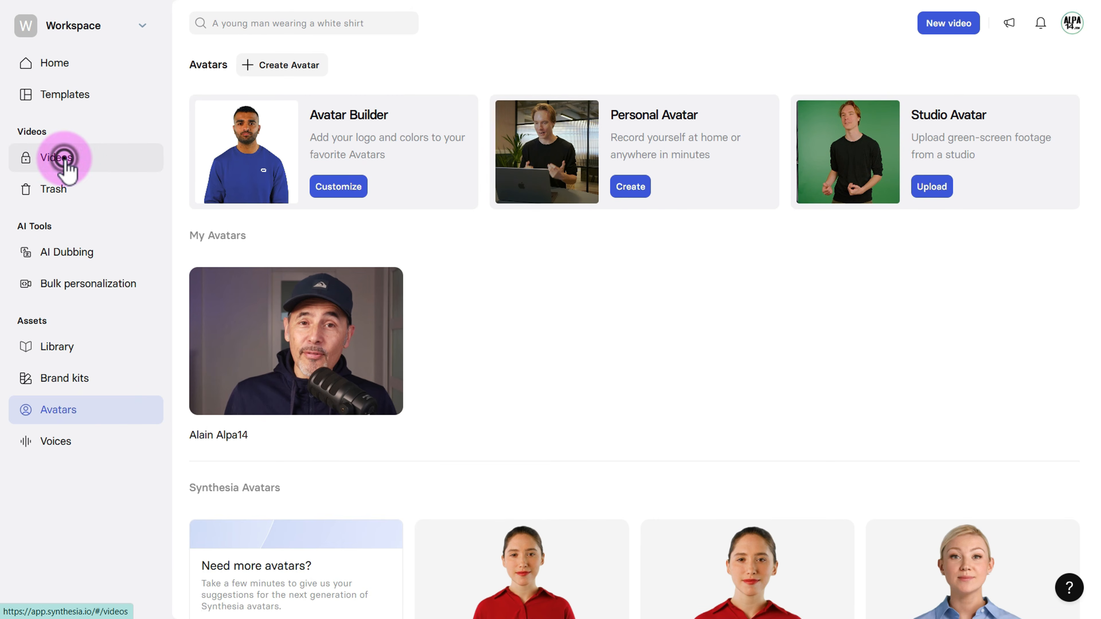
{"action": "mouse_move", "coordinate": [270, 318]}
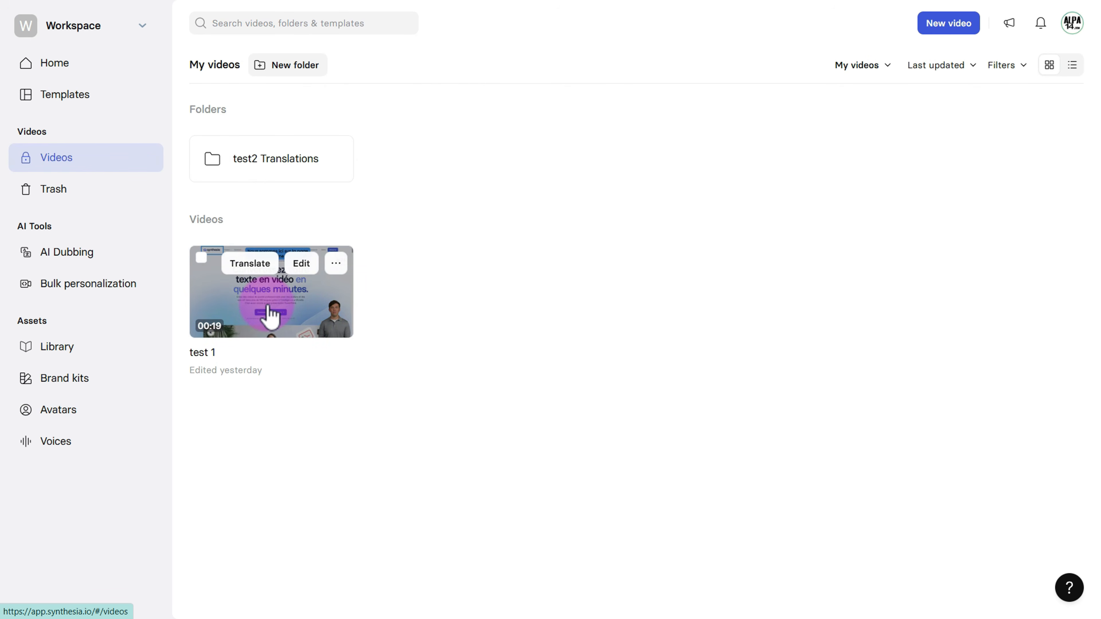
{"action": "left_click", "coordinate": [300, 263]}
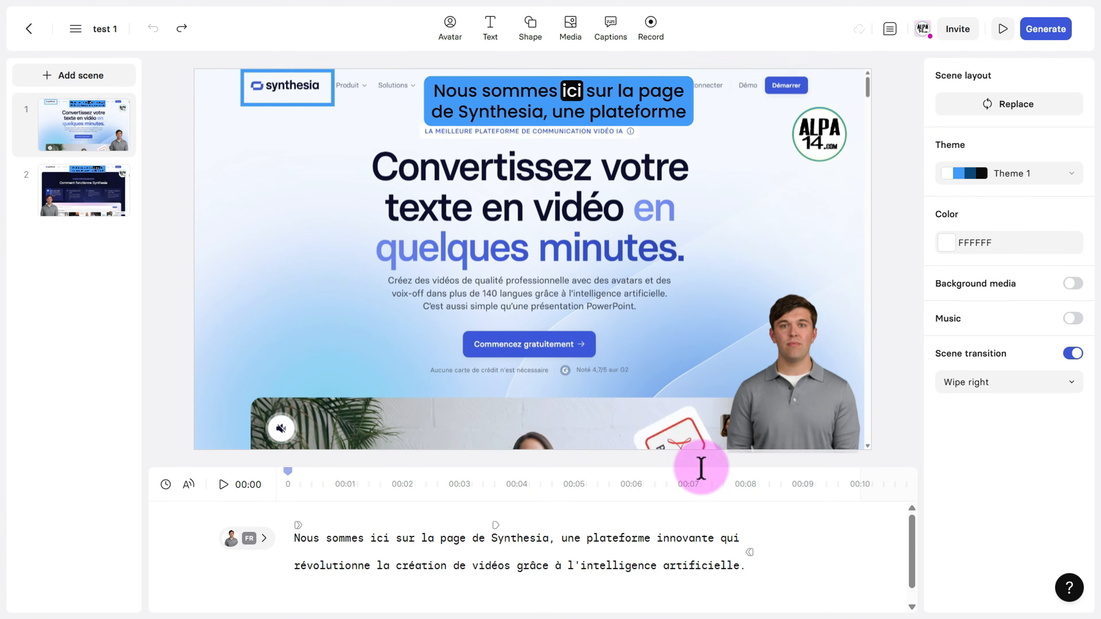
Replace Finn with the recently created personal avatar as the speaker in scene 1.
{"action": "left_click", "coordinate": [793, 366]}
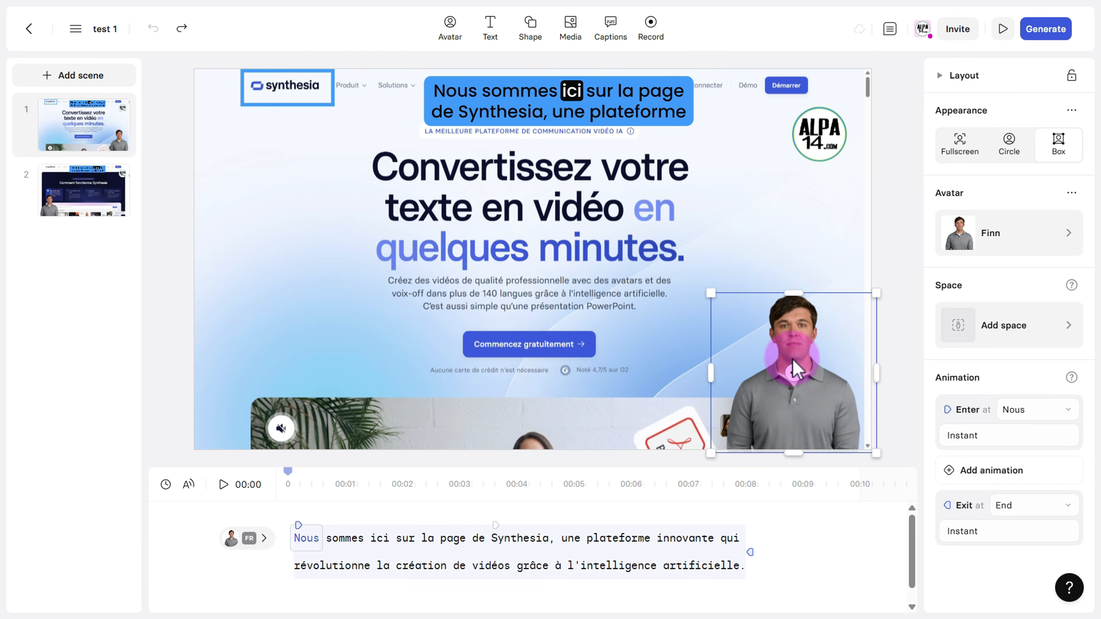
{"action": "left_click", "coordinate": [234, 538]}
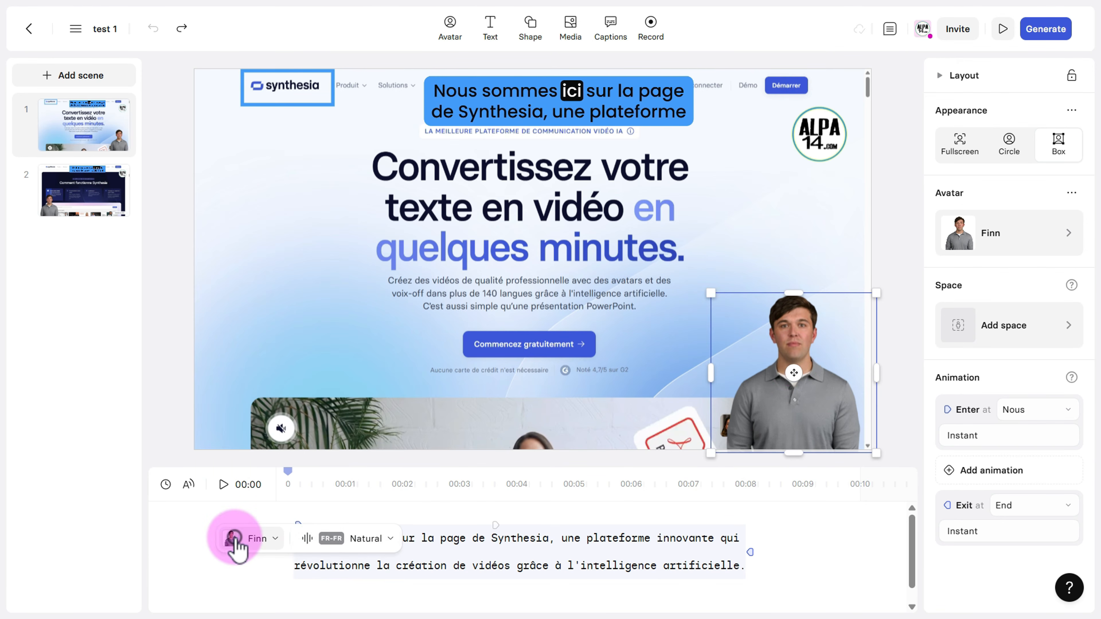
{"action": "left_click", "coordinate": [228, 502]}
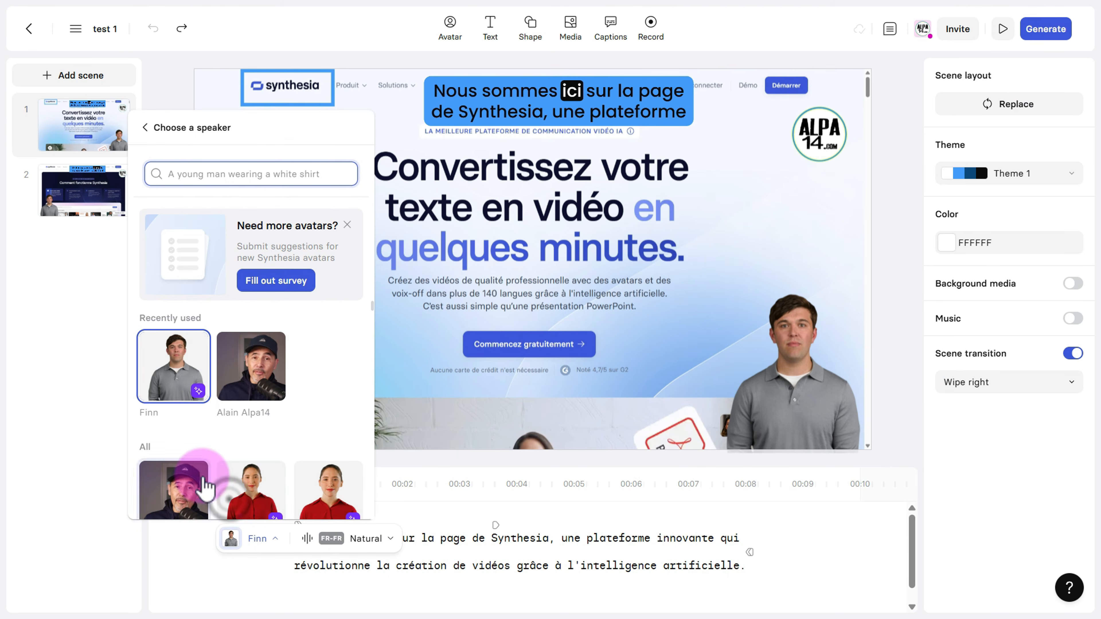
{"action": "left_click", "coordinate": [251, 367]}
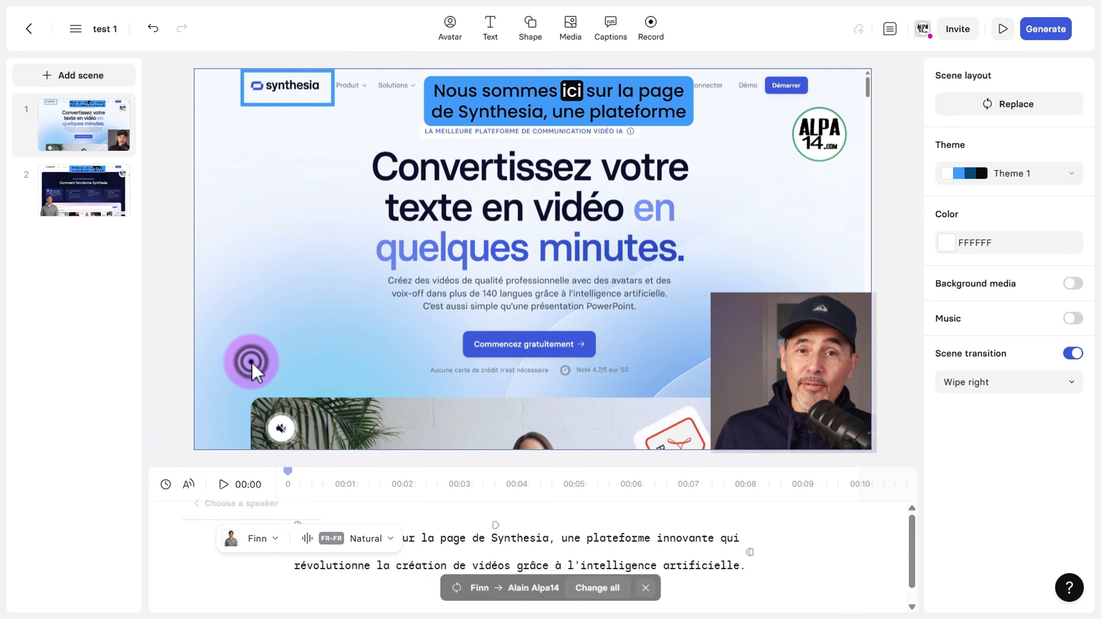
Show scene 1's avatar as a circle, shrink it slightly into the canvas's lower-right corner and preview the scene.
{"action": "left_click", "coordinate": [769, 381]}
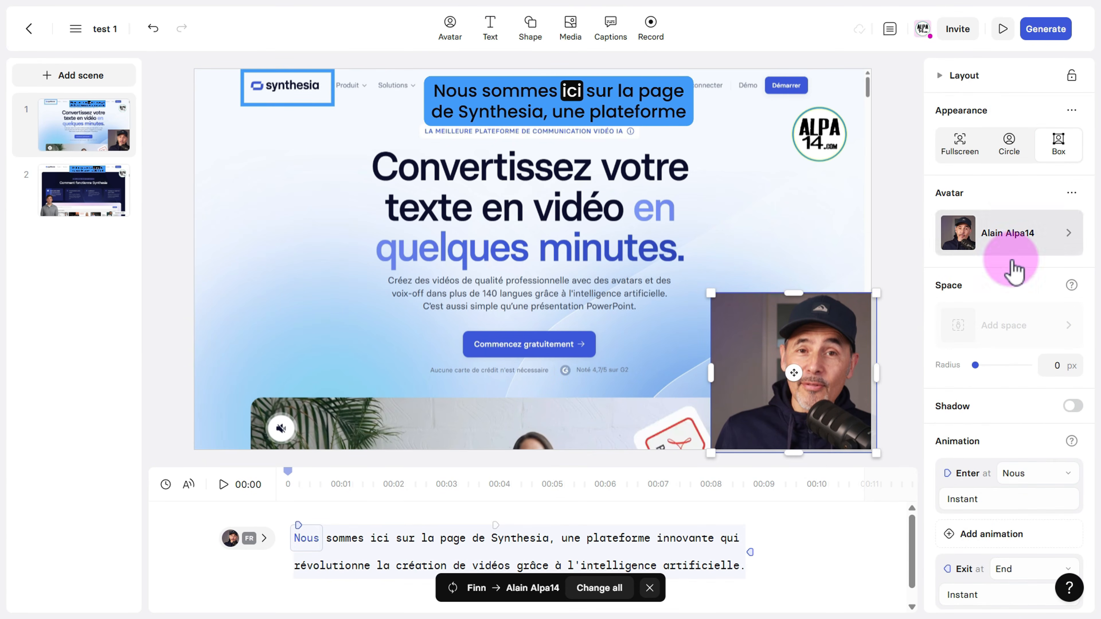
{"action": "left_click", "coordinate": [1009, 146]}
{"action": "left_click_drag", "start_coordinate": [885, 331], "coordinate": [825, 313]}
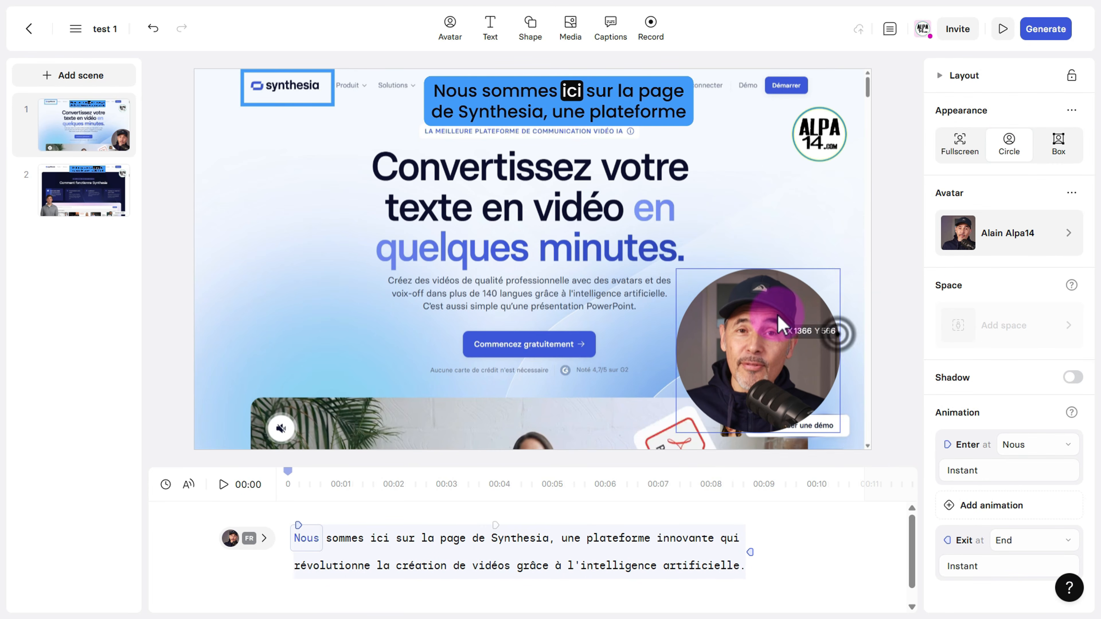
{"action": "left_click_drag", "start_coordinate": [676, 279], "coordinate": [696, 288]}
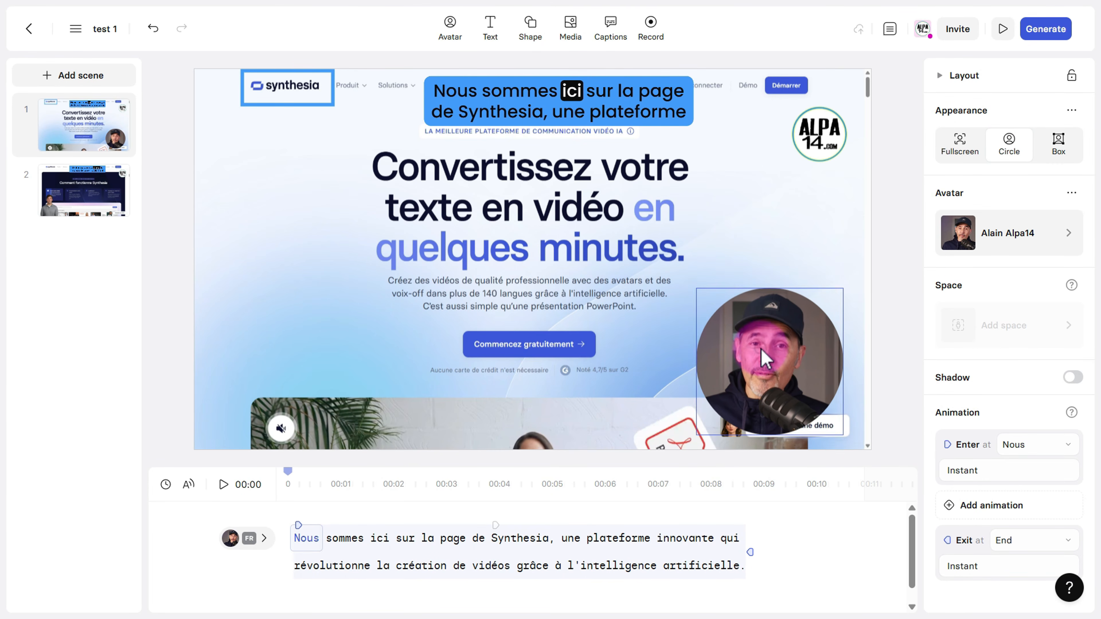
{"action": "mouse_move", "coordinate": [761, 349]}
{"action": "left_mouse_down"}
{"action": "mouse_move", "coordinate": [780, 367]}
{"action": "mouse_move", "coordinate": [776, 358]}
{"action": "left_mouse_up"}
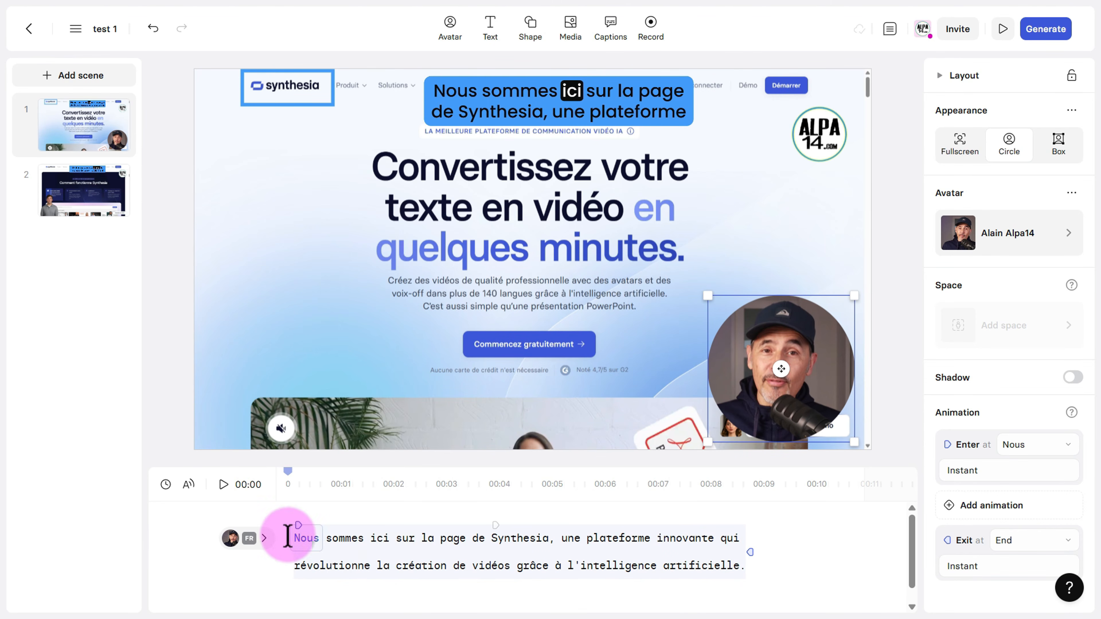
{"action": "left_click", "coordinate": [225, 485]}
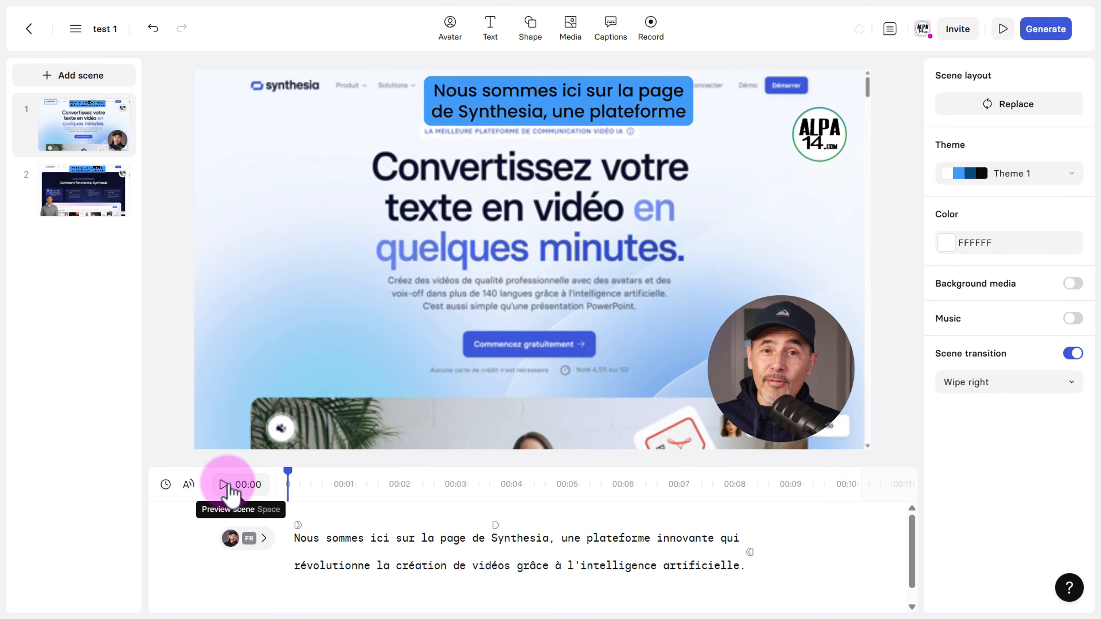
Delete the "Comment fonctionne Synthesia" web page media from scene 2, keeping the avatar, captions and logo.
{"action": "left_click", "coordinate": [87, 191]}
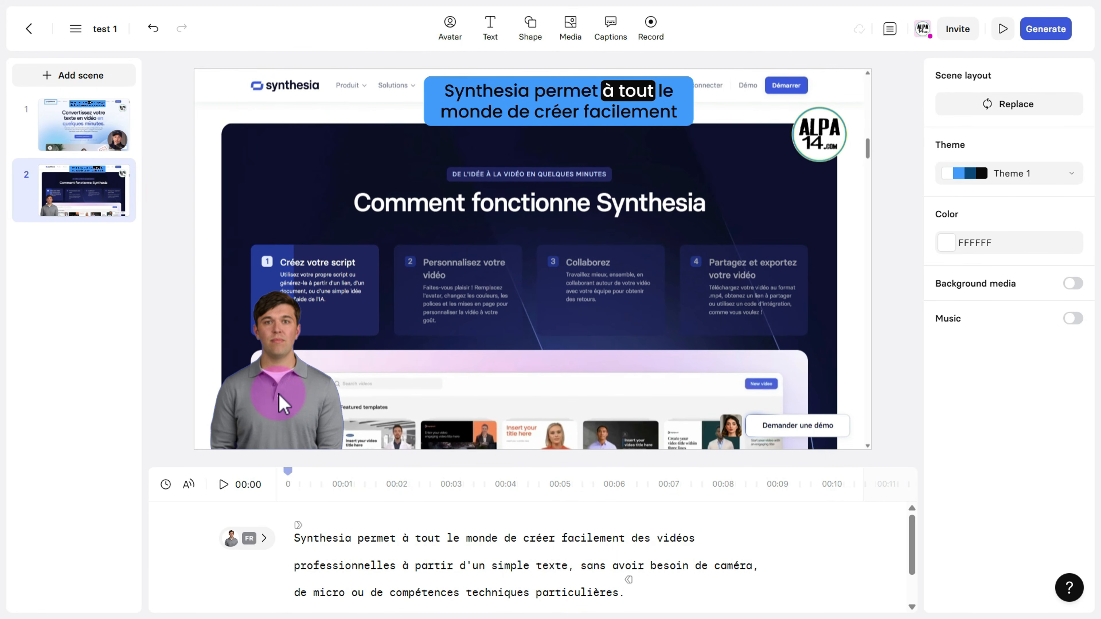
{"action": "left_click", "coordinate": [463, 275]}
{"action": "key", "text": "Delete"}
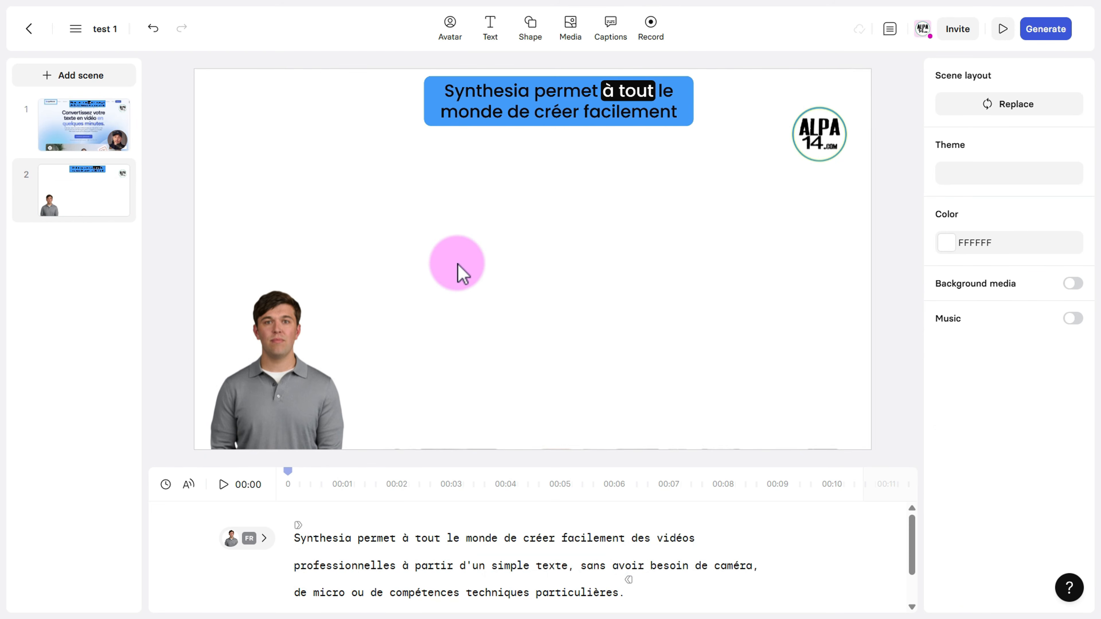
Replace Finn with the personal avatar used in scene 1 as scene 2's speaker, and show it fullscreen.
{"action": "left_click", "coordinate": [287, 398]}
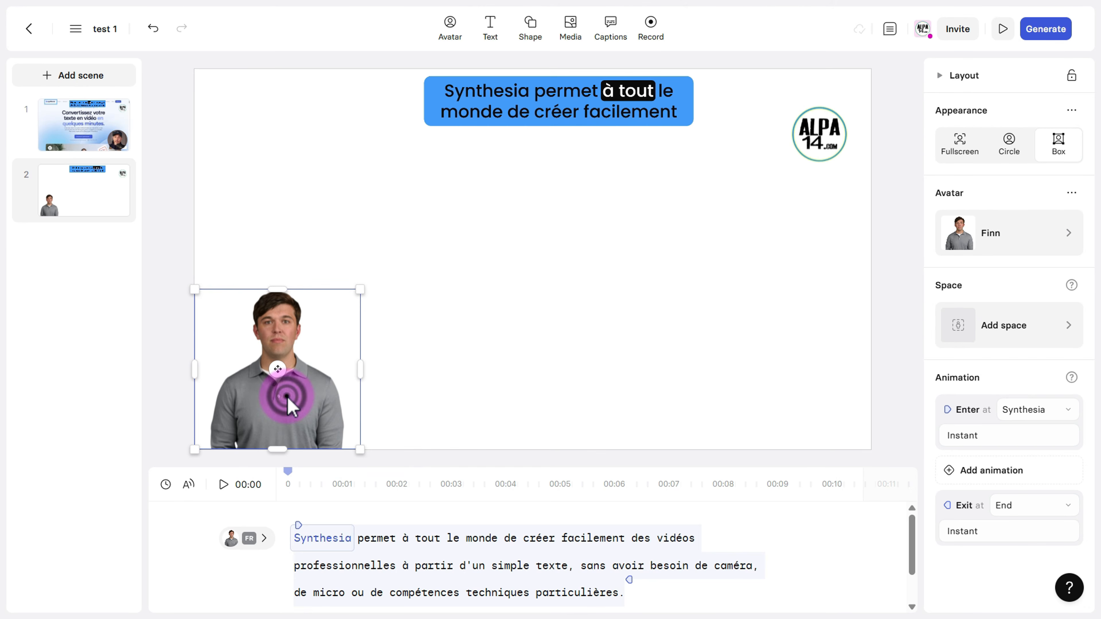
{"action": "left_click", "coordinate": [230, 538]}
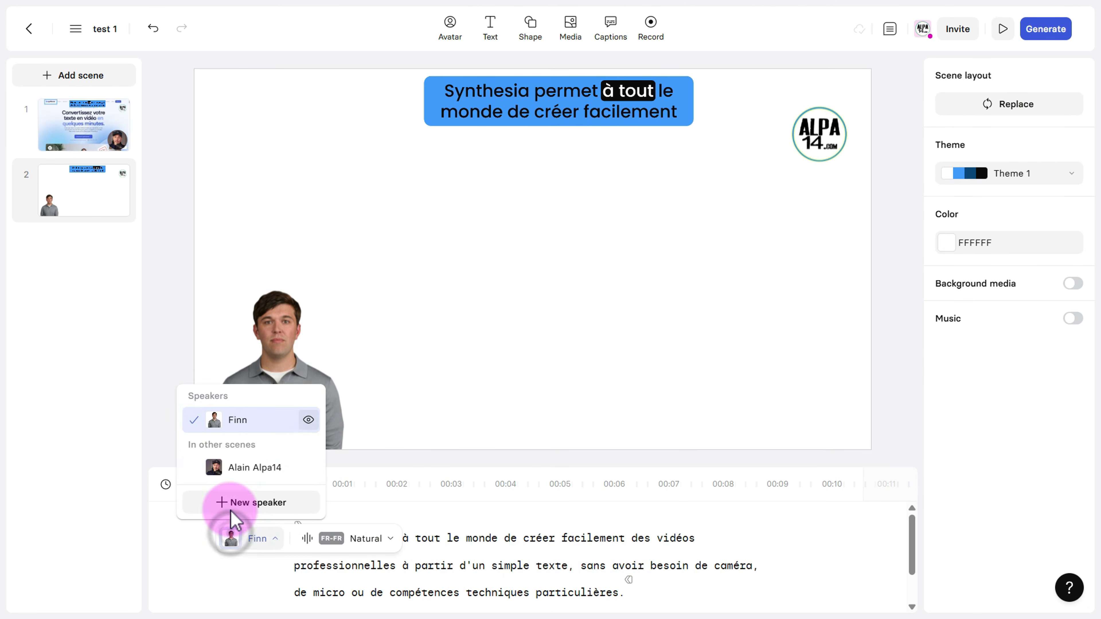
{"action": "left_click", "coordinate": [234, 467]}
{"action": "left_click", "coordinate": [271, 364]}
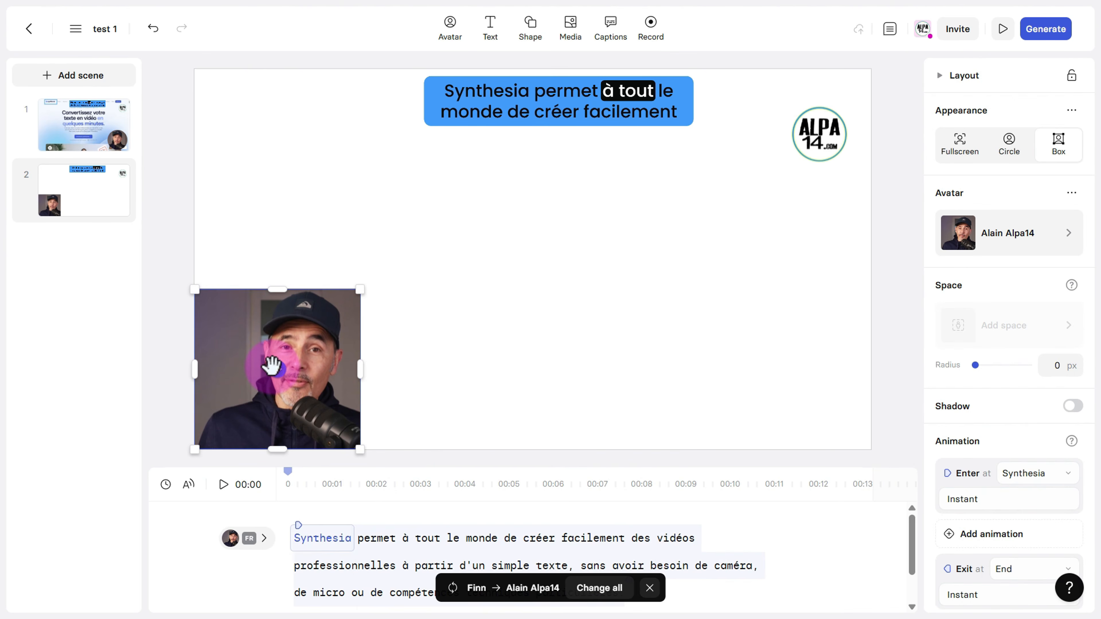
{"action": "left_click", "coordinate": [959, 147]}
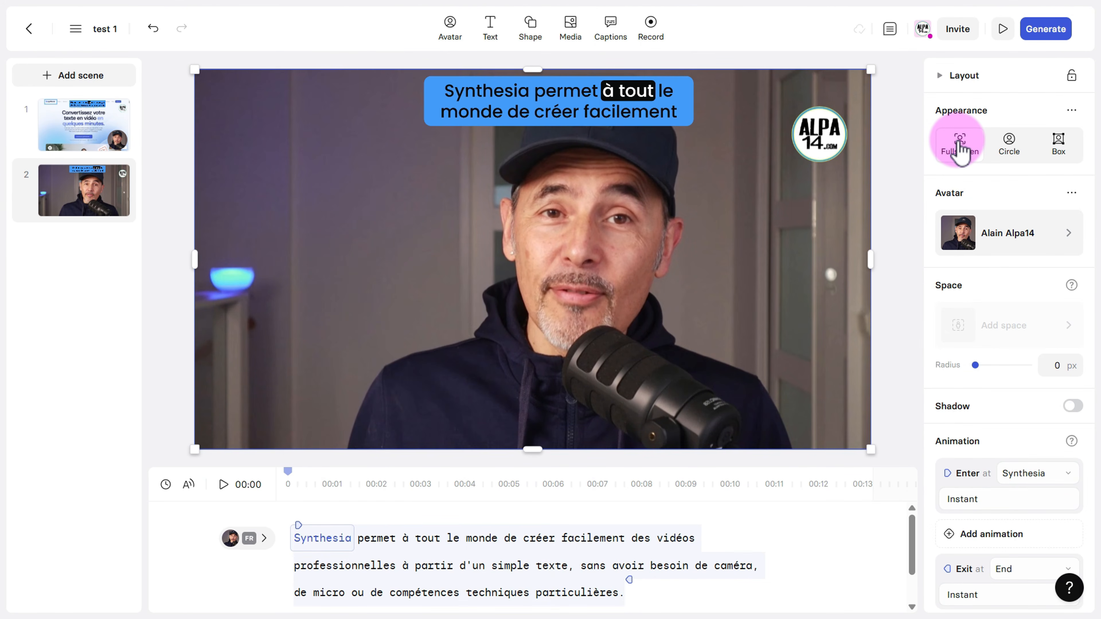
Play the generated Version 2 of the "test 1" video.
{"action": "left_click", "coordinate": [58, 128]}
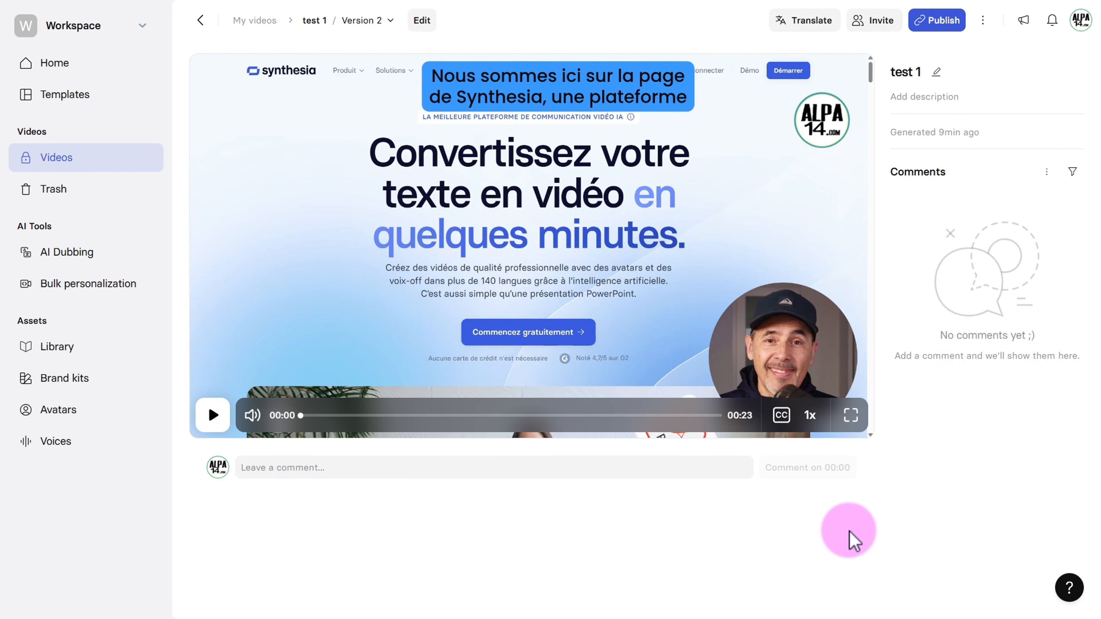
{"action": "left_click", "coordinate": [213, 415]}
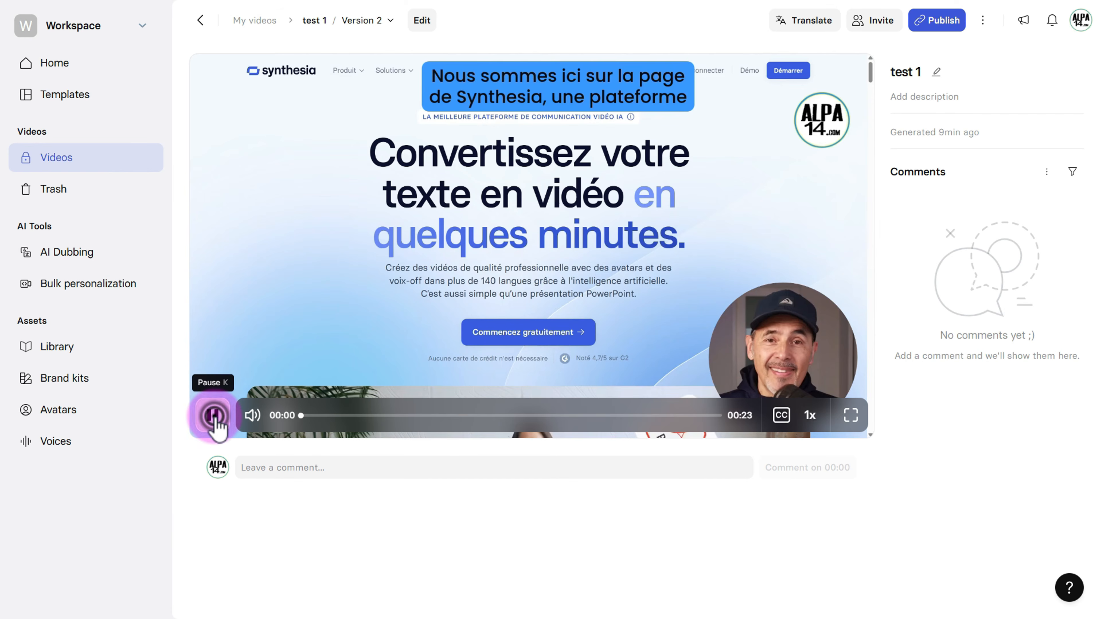
{"action": "left_click", "coordinate": [397, 518]}
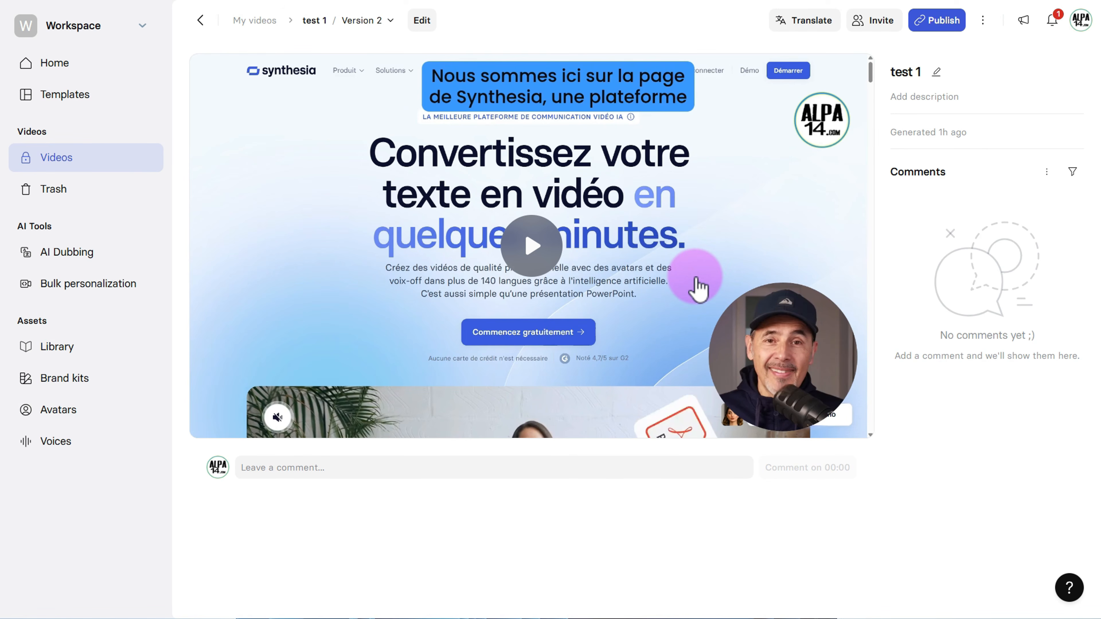
Reopen "test 1" for editing and delete the on-screen captions from scenes 1 and 2.
{"action": "left_click", "coordinate": [422, 23]}
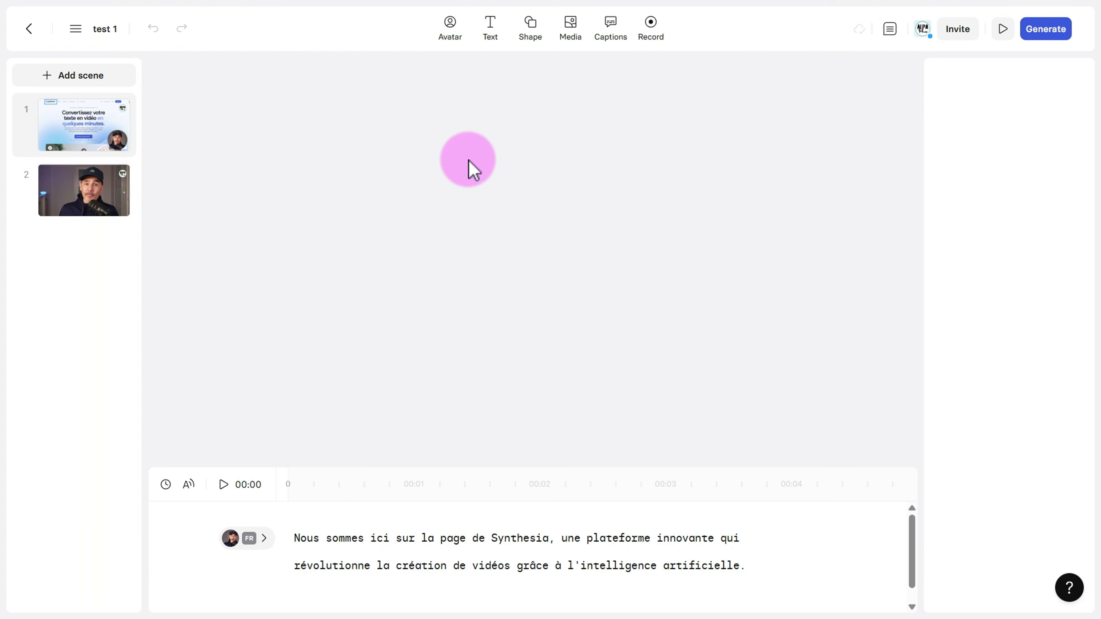
{"action": "left_click", "coordinate": [474, 108]}
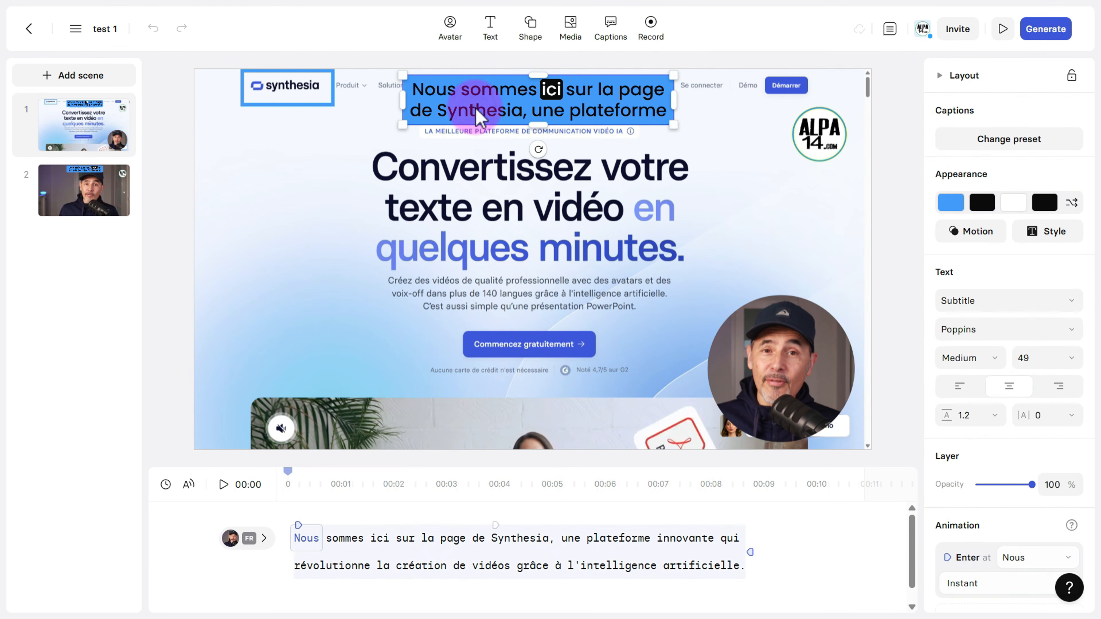
{"action": "key", "text": "Delete"}
{"action": "left_click", "coordinate": [95, 210]}
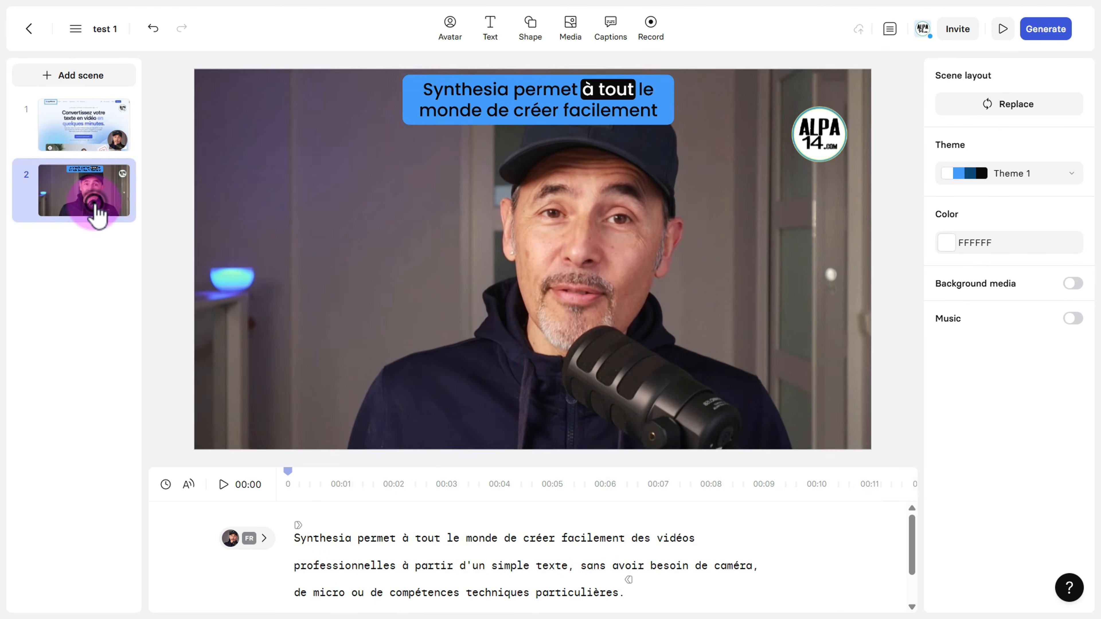
{"action": "left_click", "coordinate": [533, 124]}
{"action": "key", "text": "Delete"}
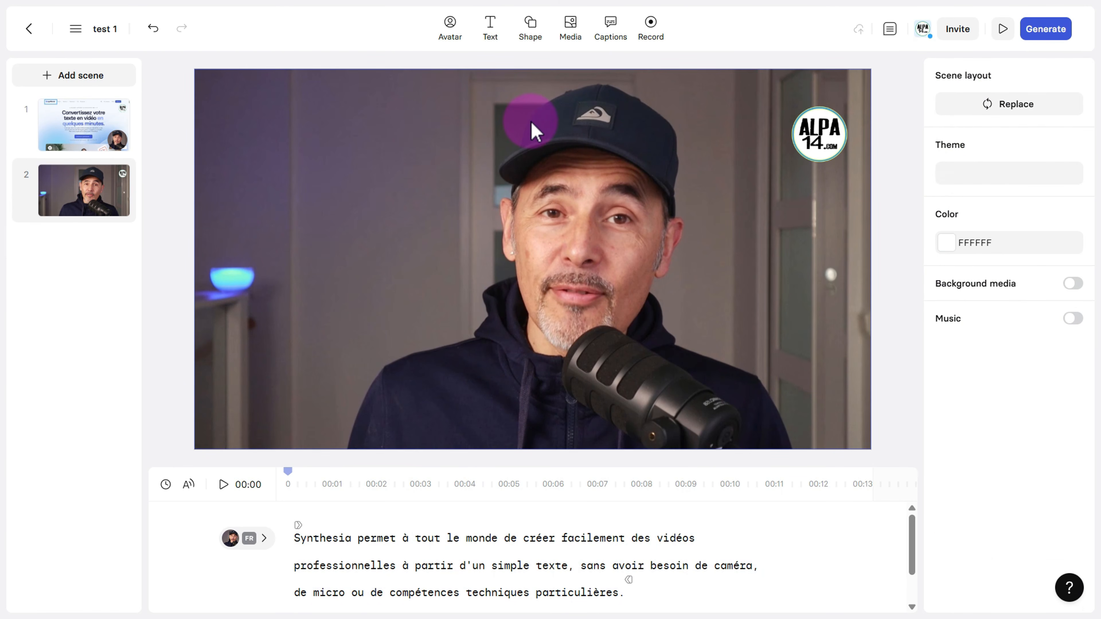
Turn off the Wipe right scene transition after scene 1 and exit the editor to the page of the "test 1" video.
{"action": "left_click", "coordinate": [113, 131]}
{"action": "left_click", "coordinate": [1072, 353]}
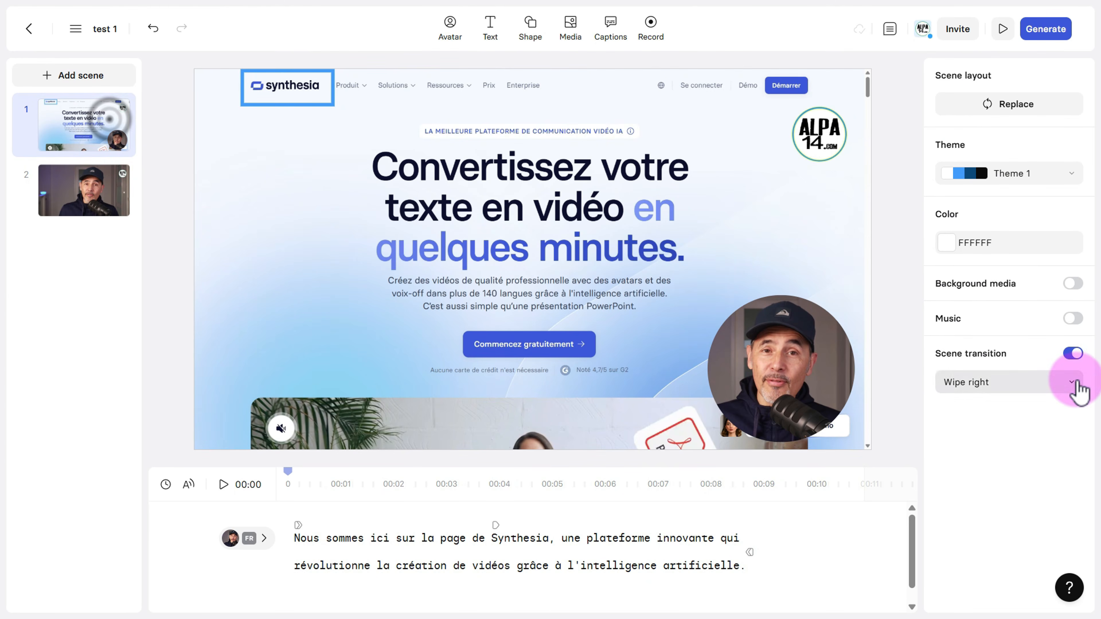
{"action": "left_click", "coordinate": [1072, 354]}
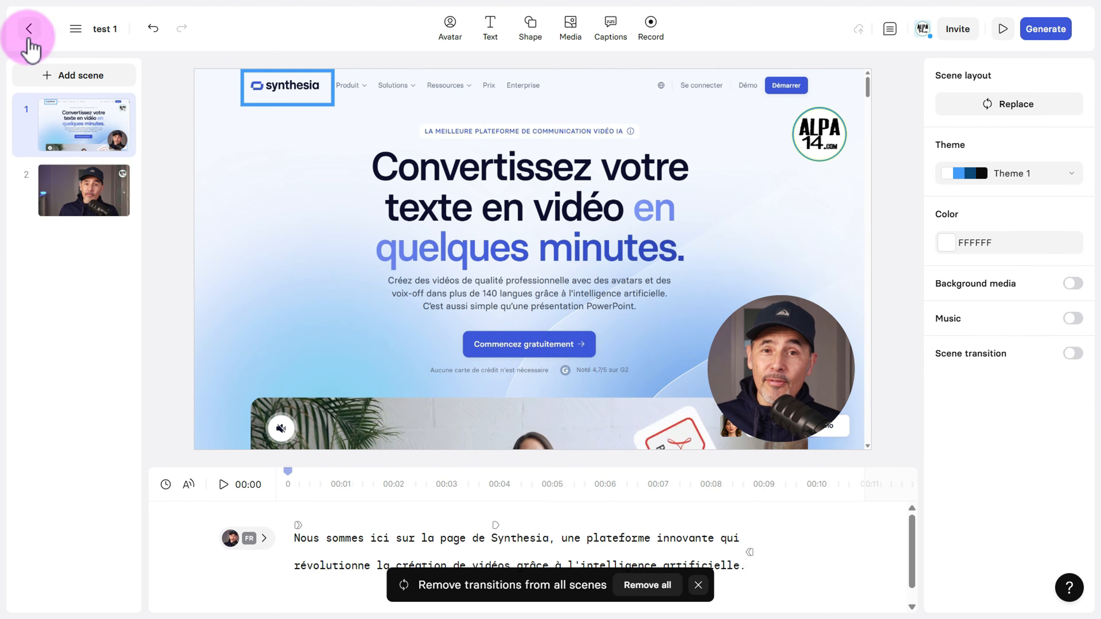
{"action": "left_click", "coordinate": [28, 28]}
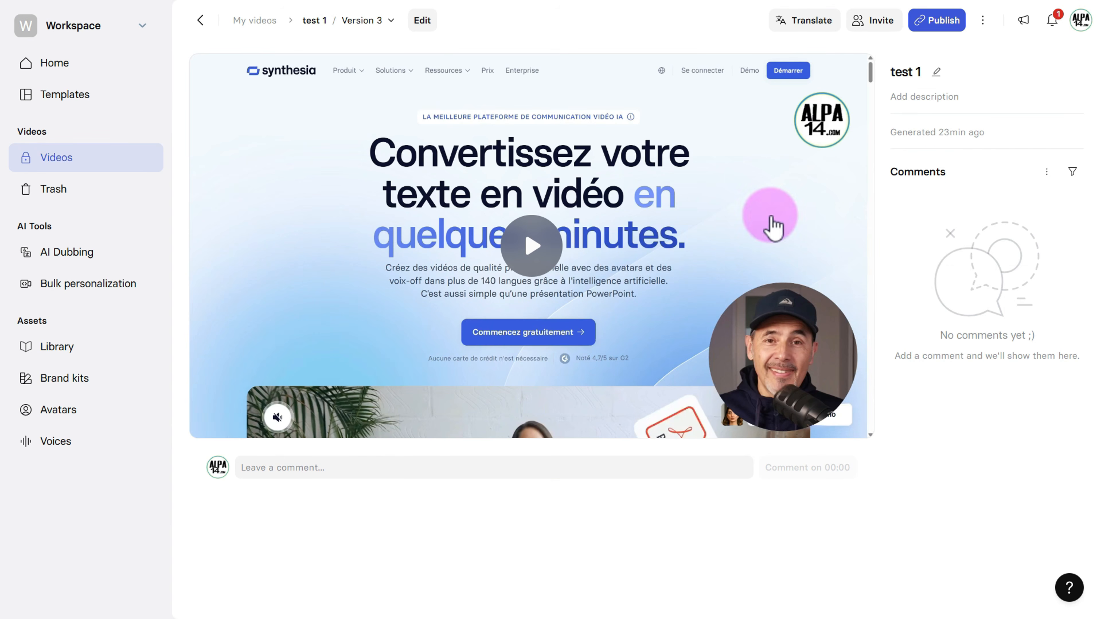
Translate the "test 1" video into Chinese (Simplified), leaving script-only translation and automatic video generation off.
{"action": "left_click", "coordinate": [801, 23]}
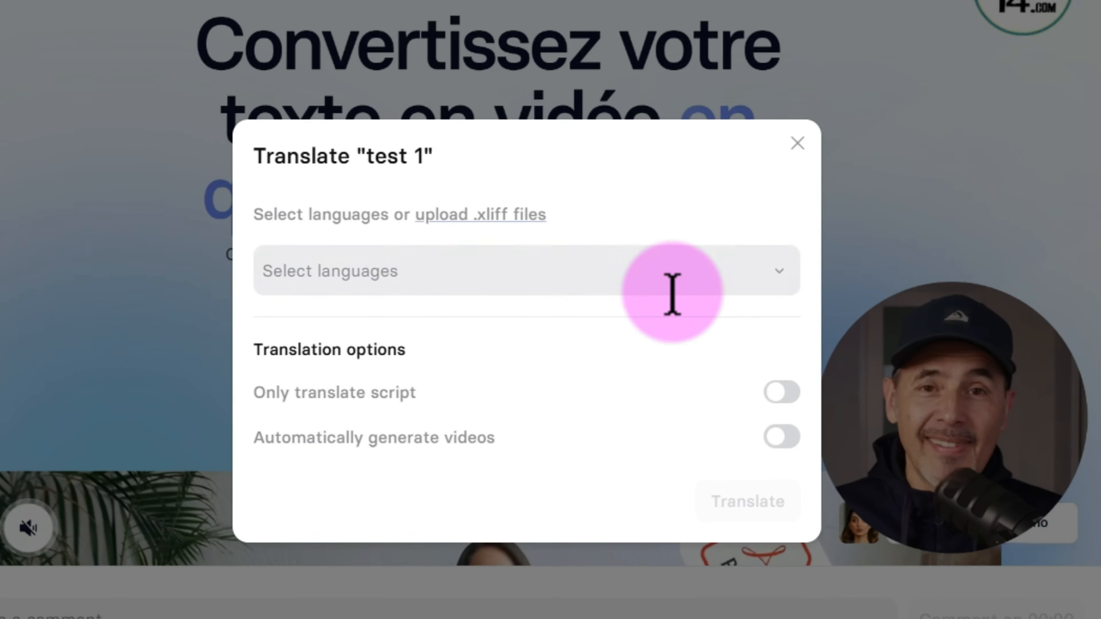
{"action": "left_click", "coordinate": [778, 275]}
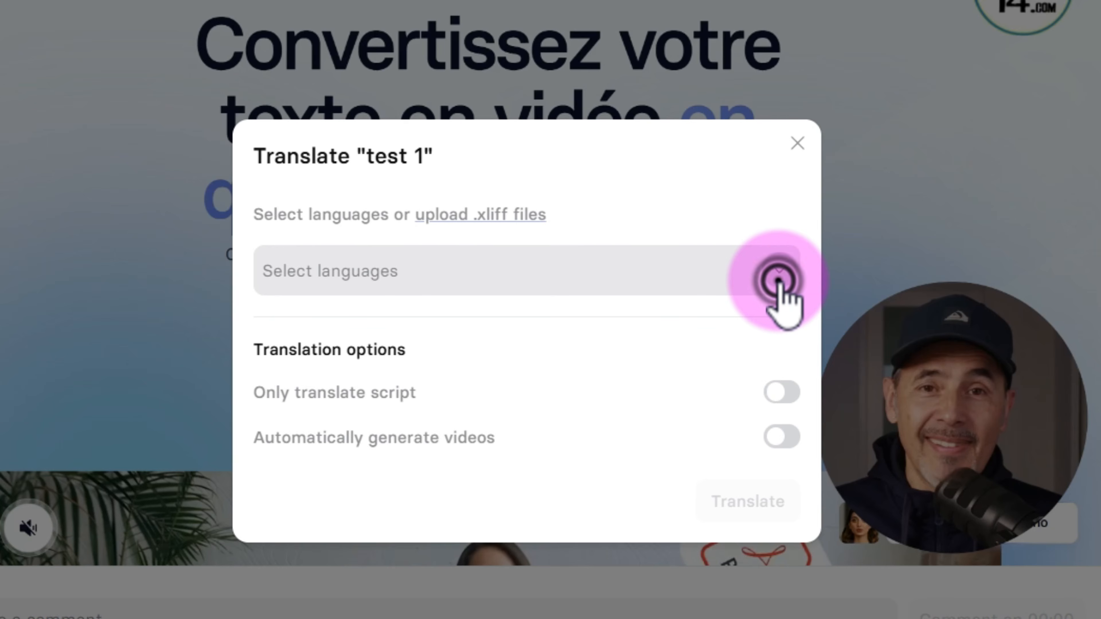
{"action": "scroll", "coordinate": [453, 499], "scroll_direction": "down", "scroll_amount": 5}
{"action": "scroll", "coordinate": [450, 494], "scroll_direction": "down", "scroll_amount": 8}
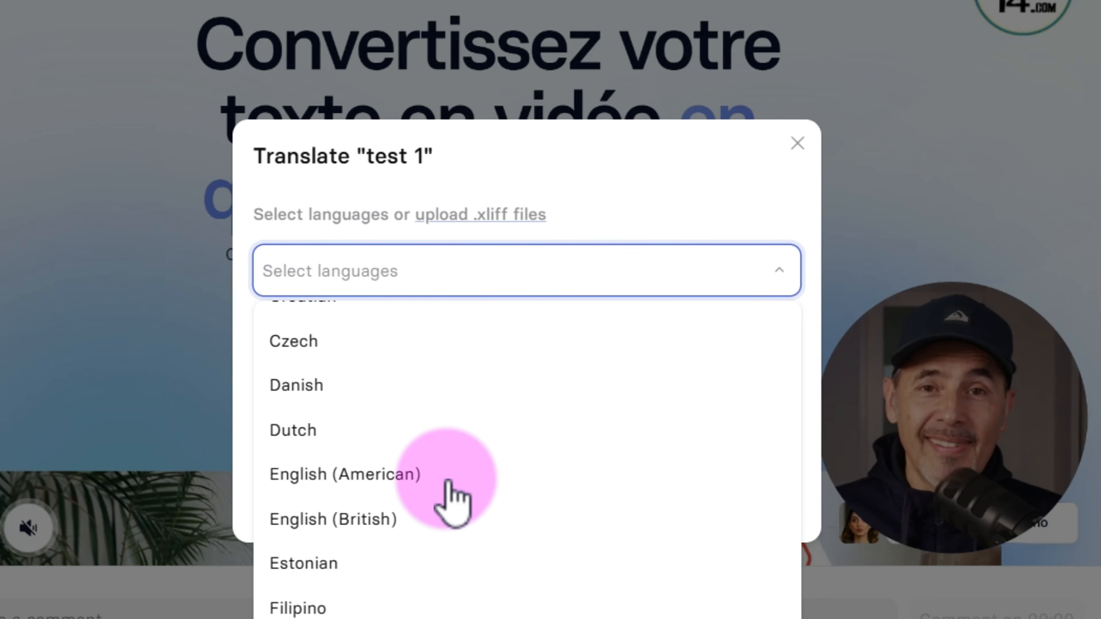
{"action": "scroll", "coordinate": [451, 496], "scroll_direction": "up", "scroll_amount": 3}
{"action": "left_click", "coordinate": [407, 341]}
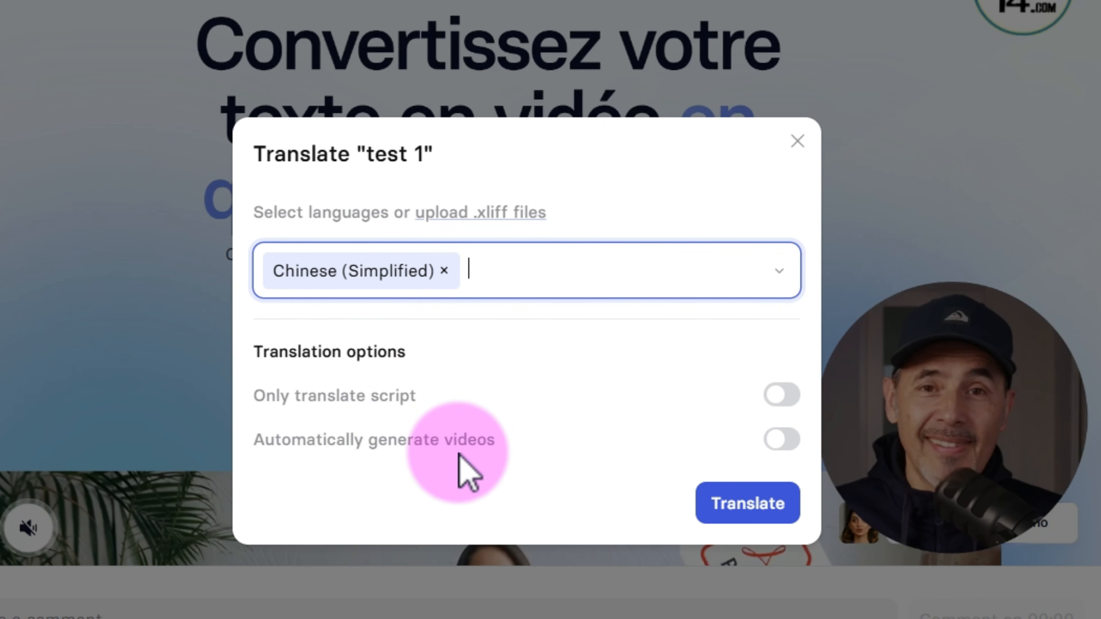
{"action": "left_click", "coordinate": [757, 505]}
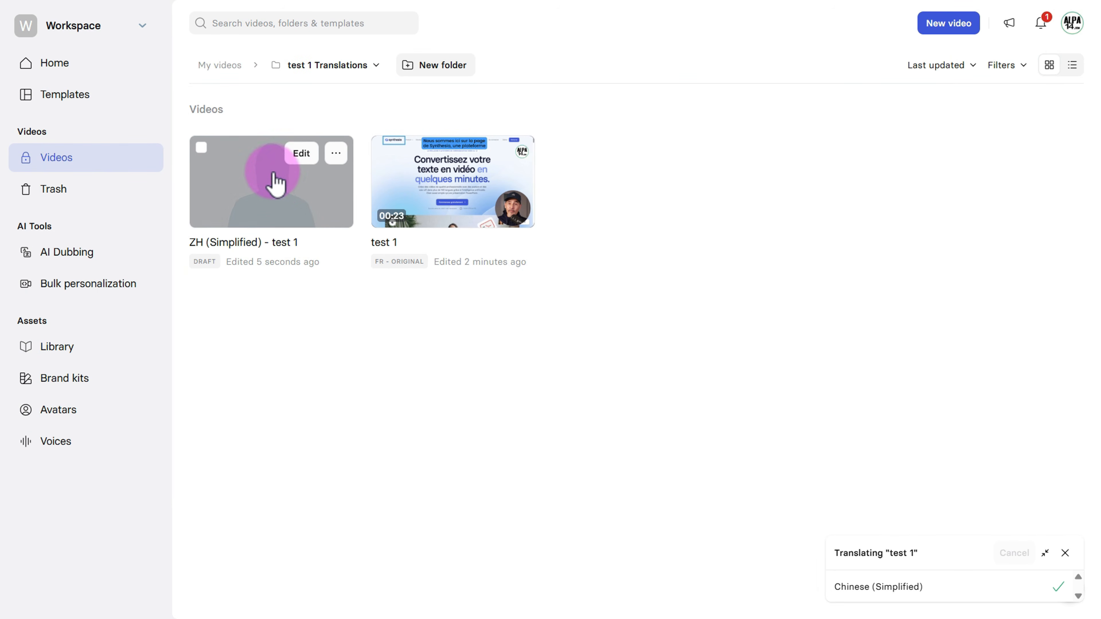
Open the "ZH (Simplified) - test 1" draft and generate its video without burned-in captions.
{"action": "left_click", "coordinate": [278, 191]}
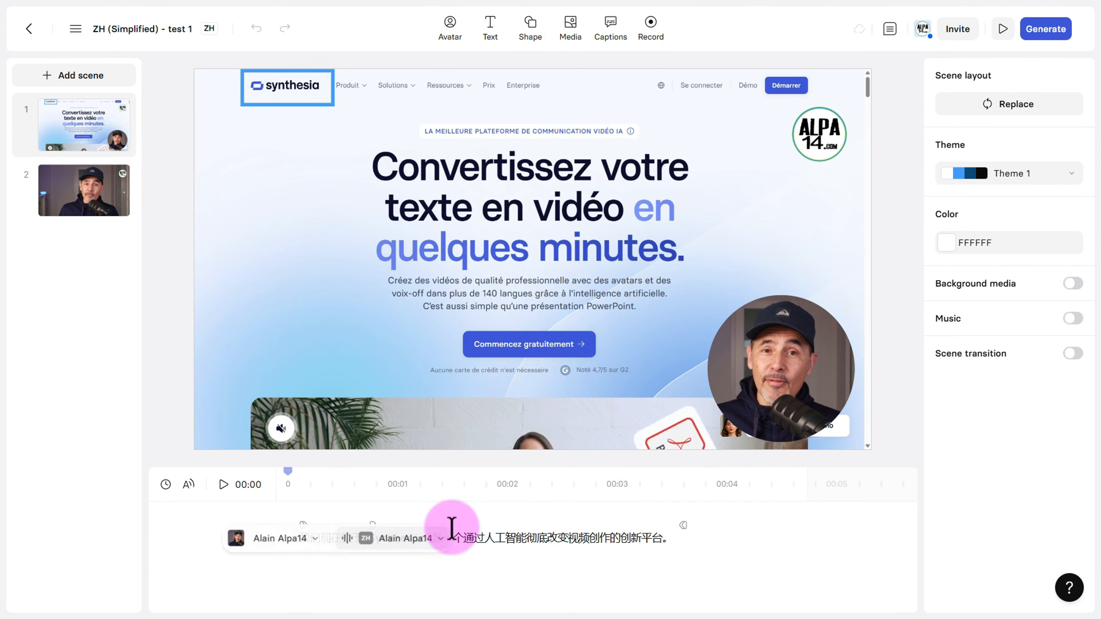
{"action": "left_click", "coordinate": [1045, 29]}
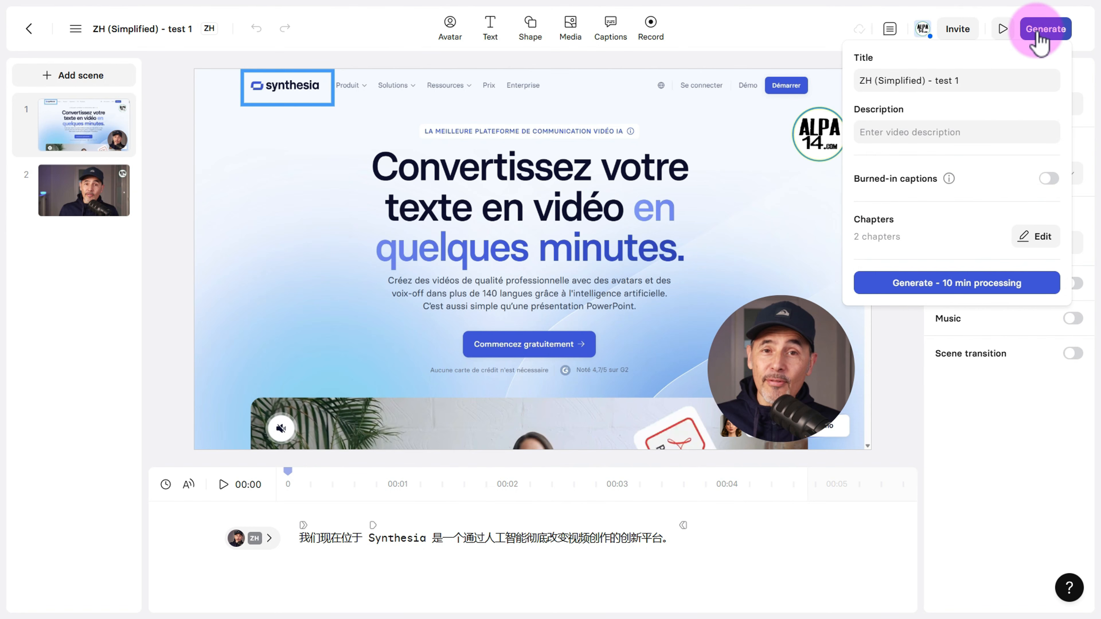
{"action": "left_click", "coordinate": [965, 289]}
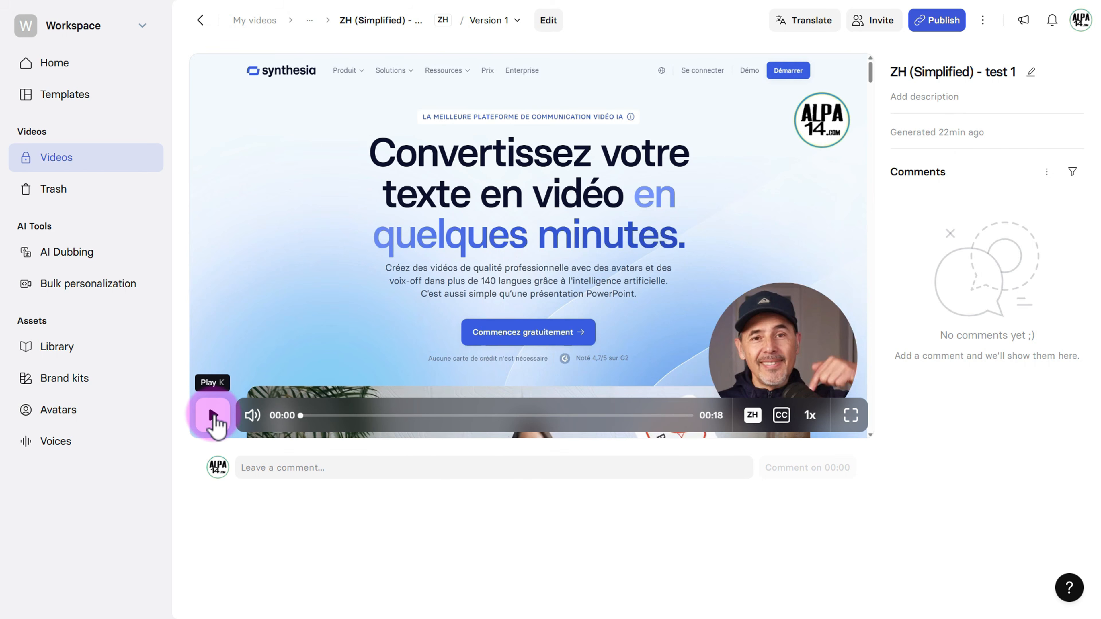
Play the generated "ZH (Simplified) - test 1" video and pause it near the end.
{"action": "left_click", "coordinate": [213, 416]}
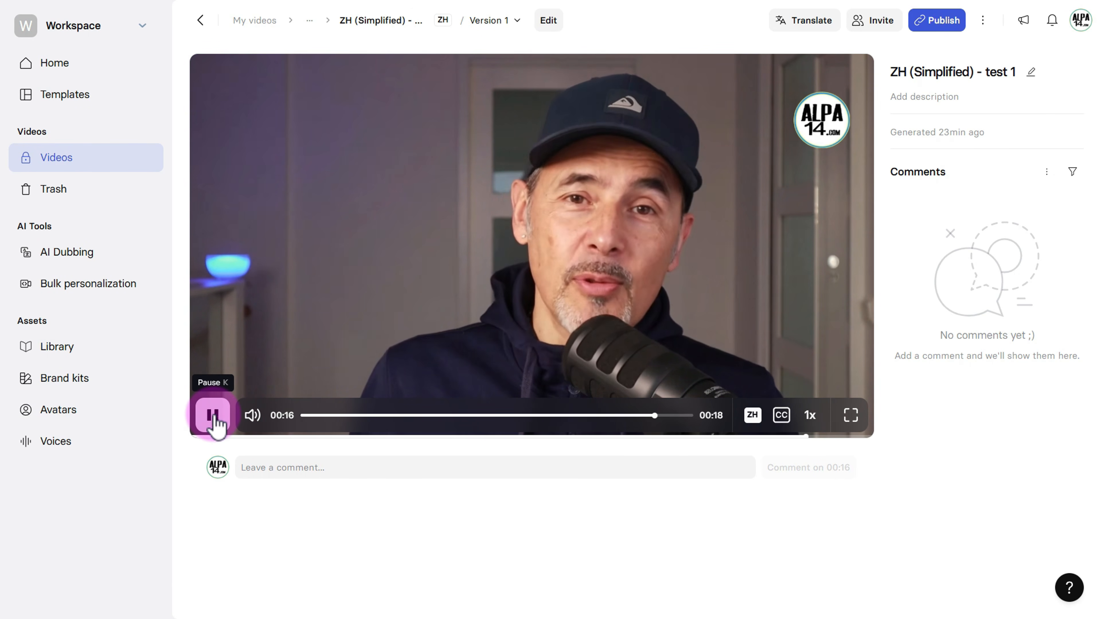
{"action": "left_click", "coordinate": [213, 415]}
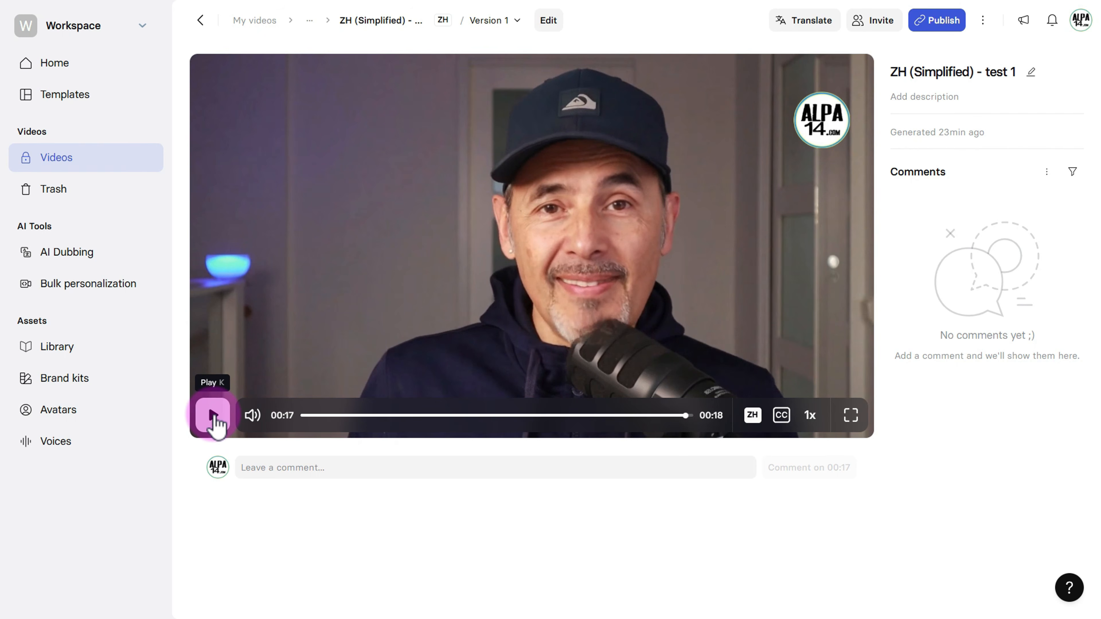